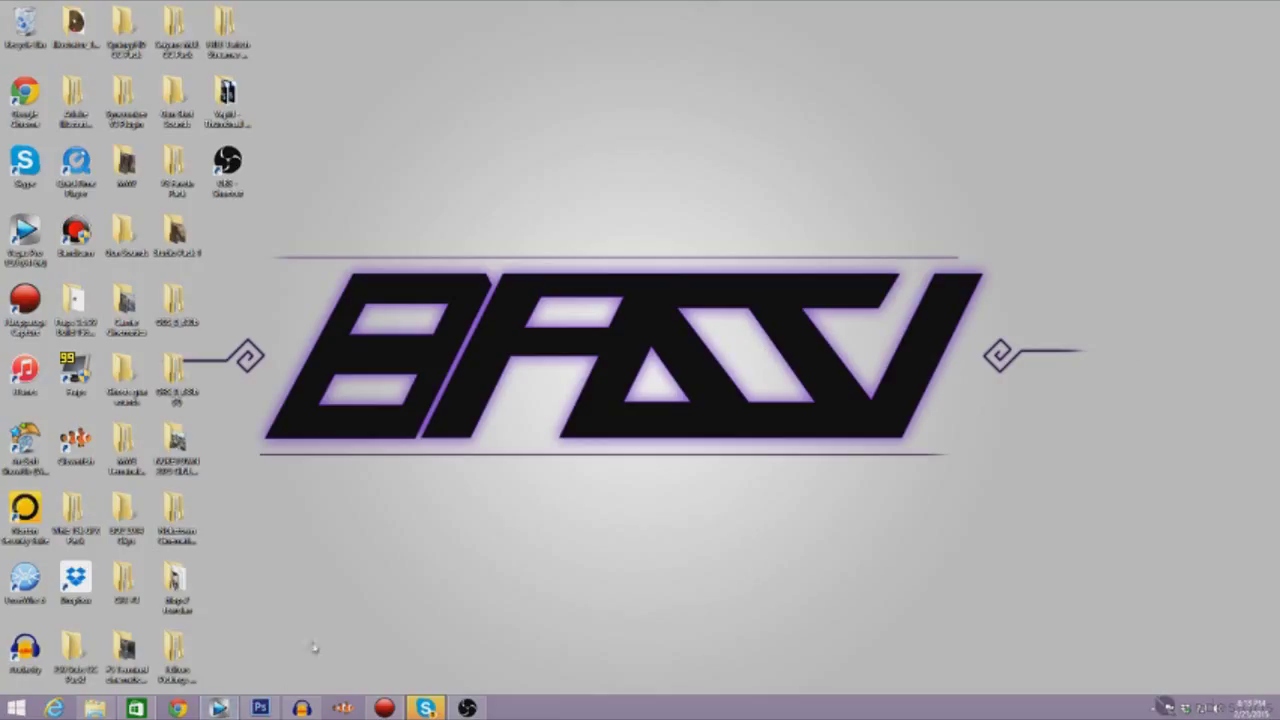
left_click(260, 708)
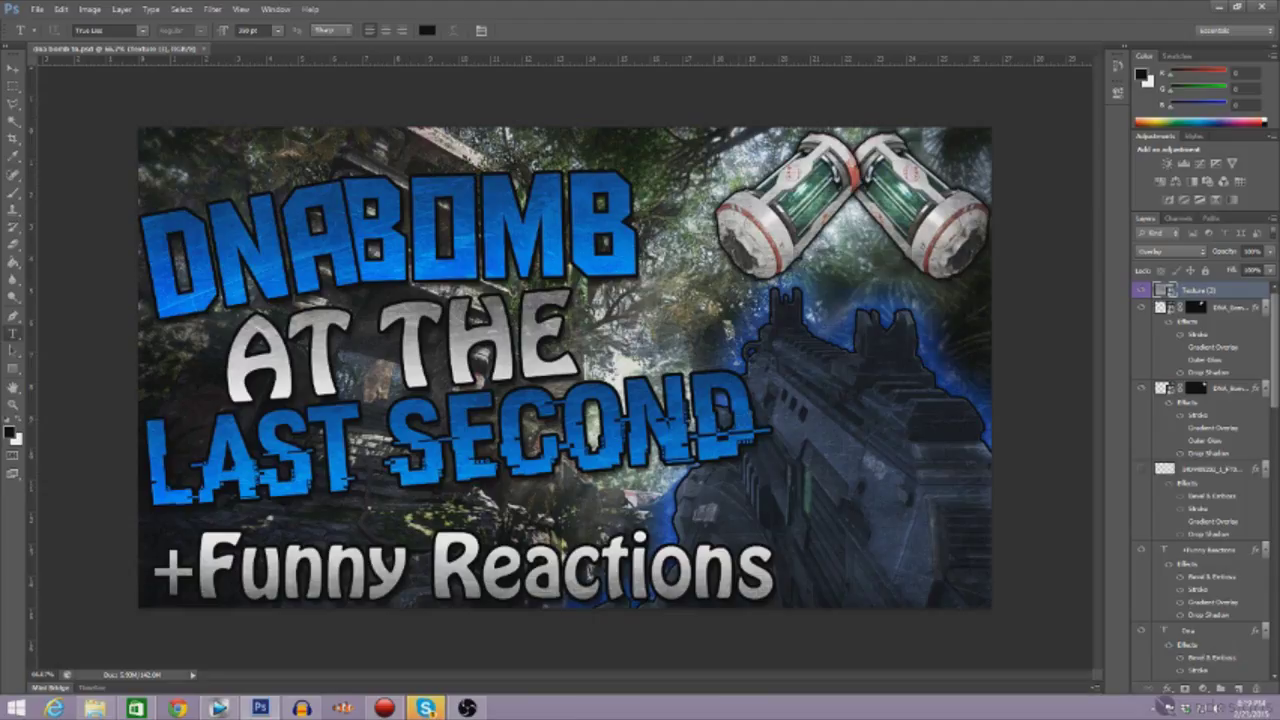
left_click(36, 9)
Create a blank 1920×1080 px, 72 ppi document, cancel a second New dialog, and select the browser address.
left_click(49, 23)
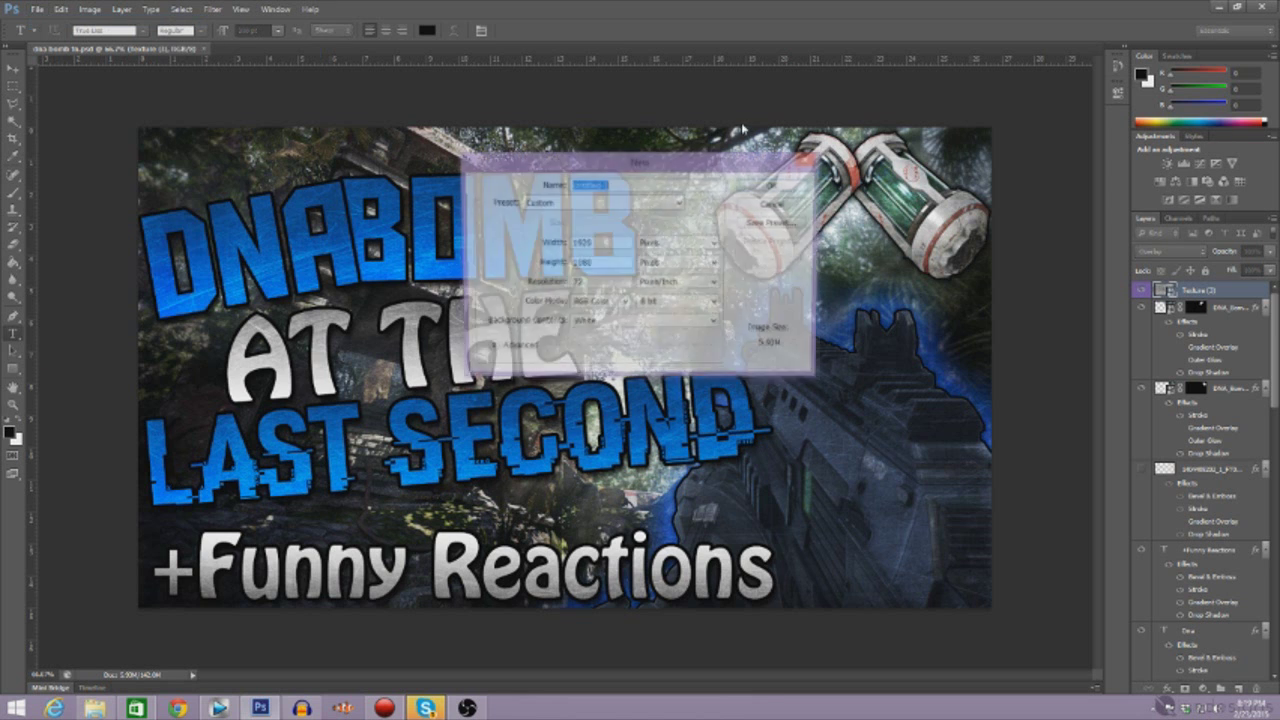
left_click(776, 189)
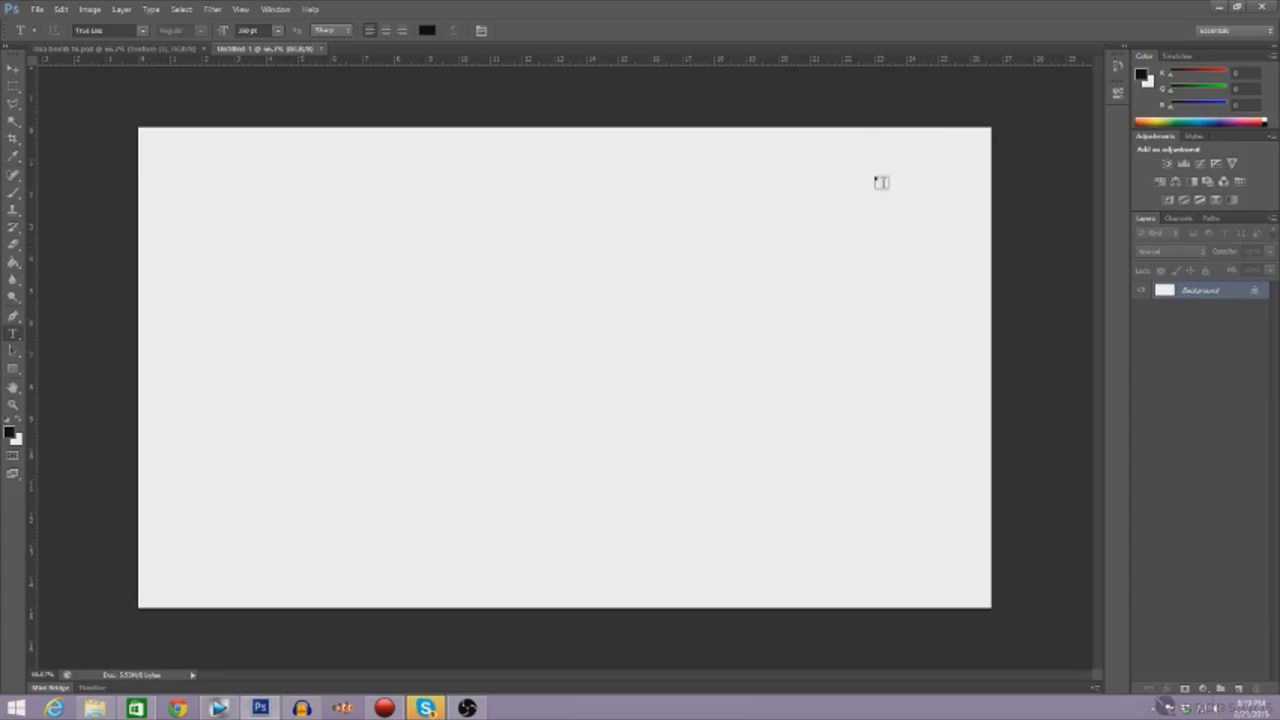
left_click(38, 10)
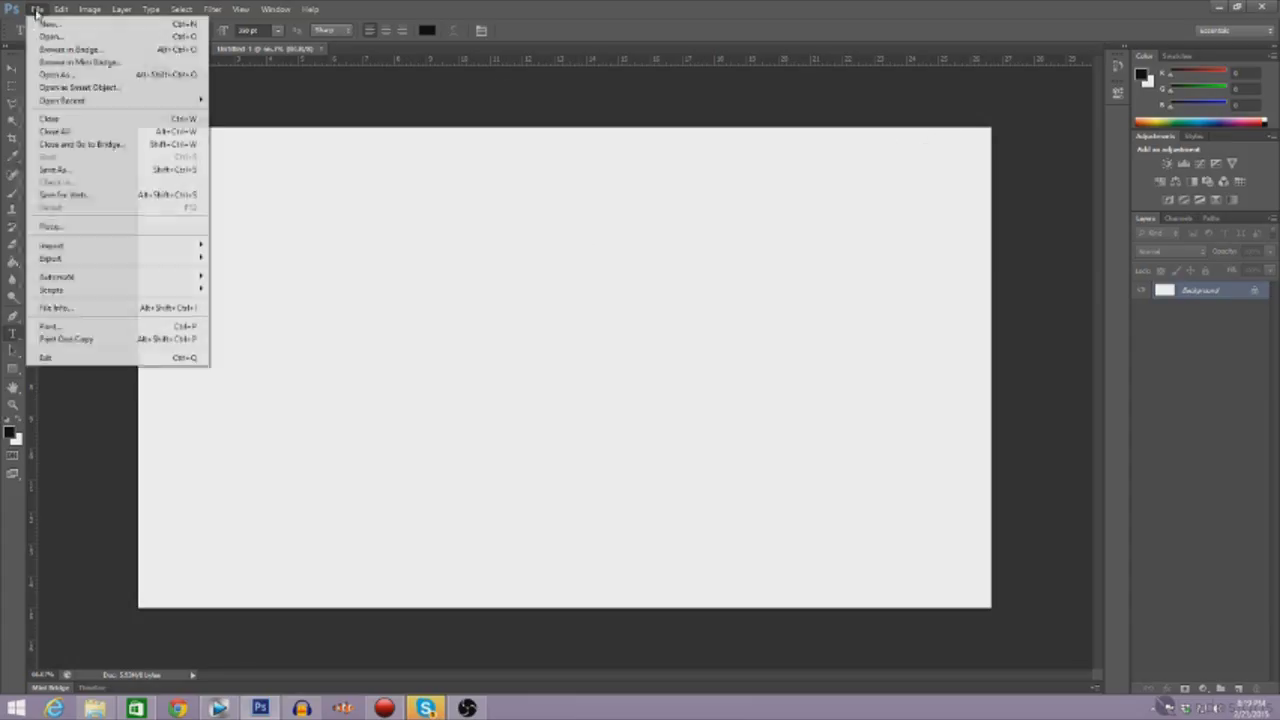
left_click(44, 25)
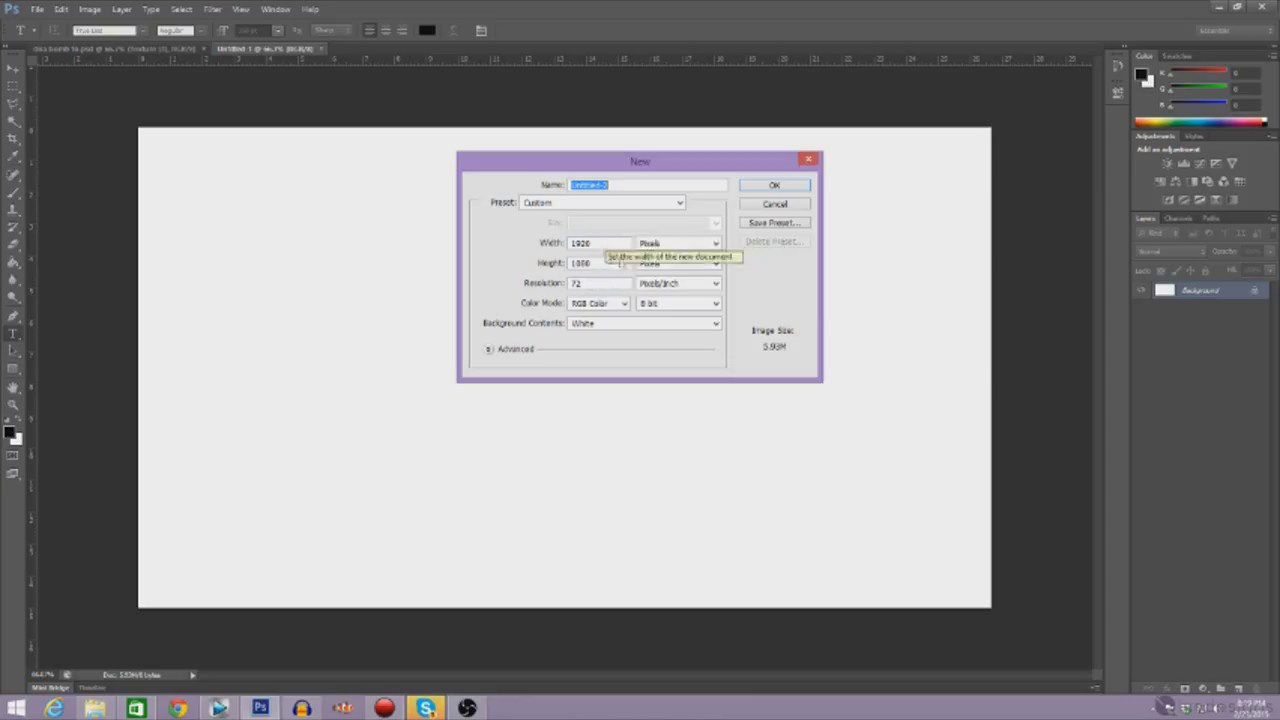
left_click(775, 206)
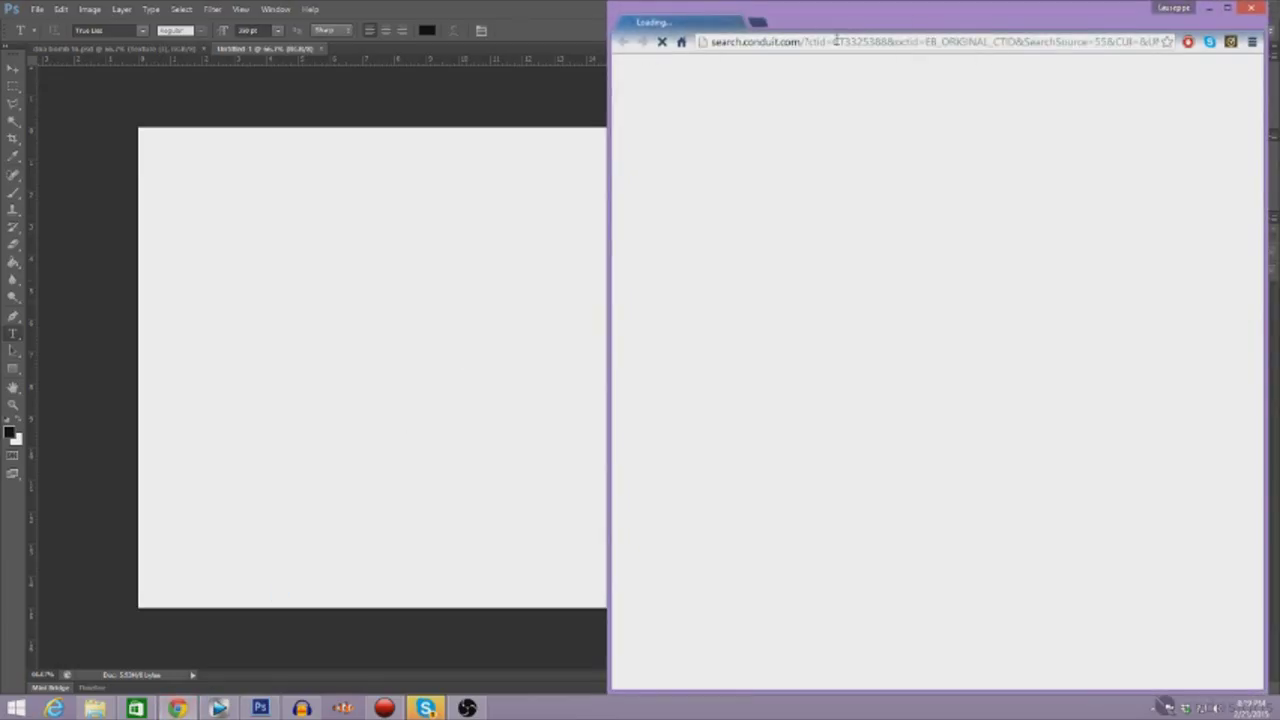
left_click(838, 44)
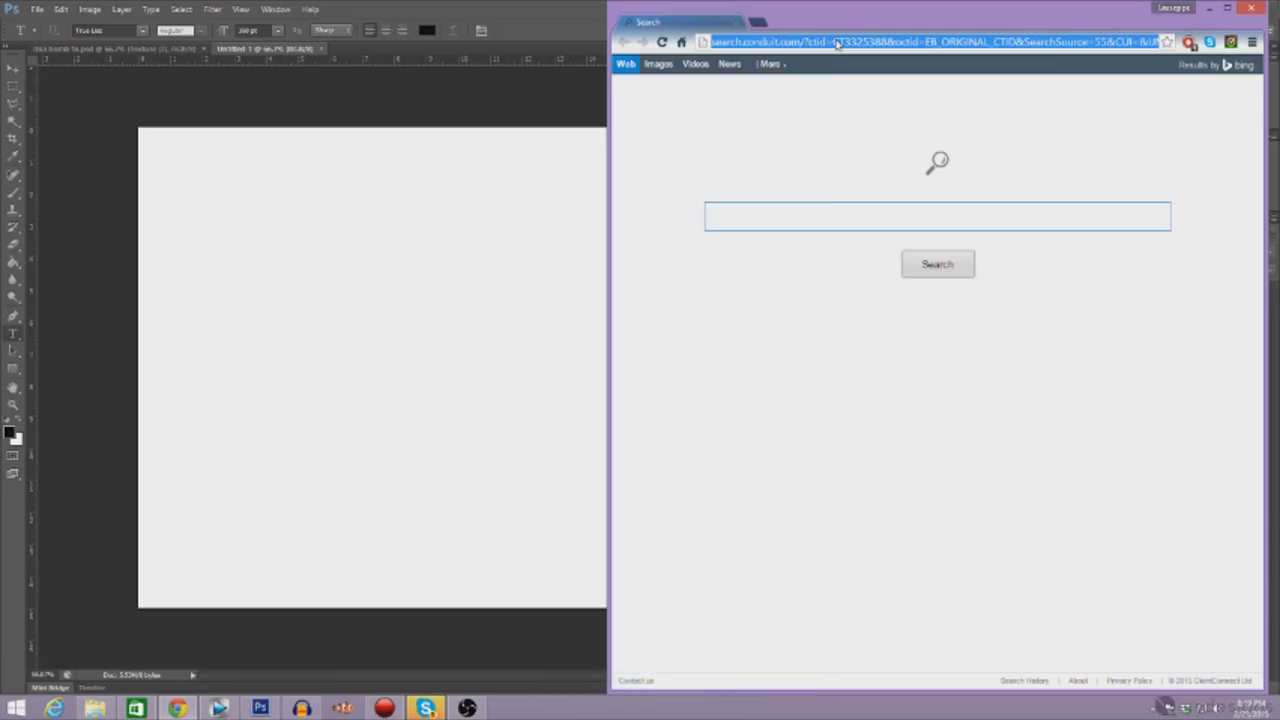
Search for 'riot advanced warfare' and show the image results.
type("rio")
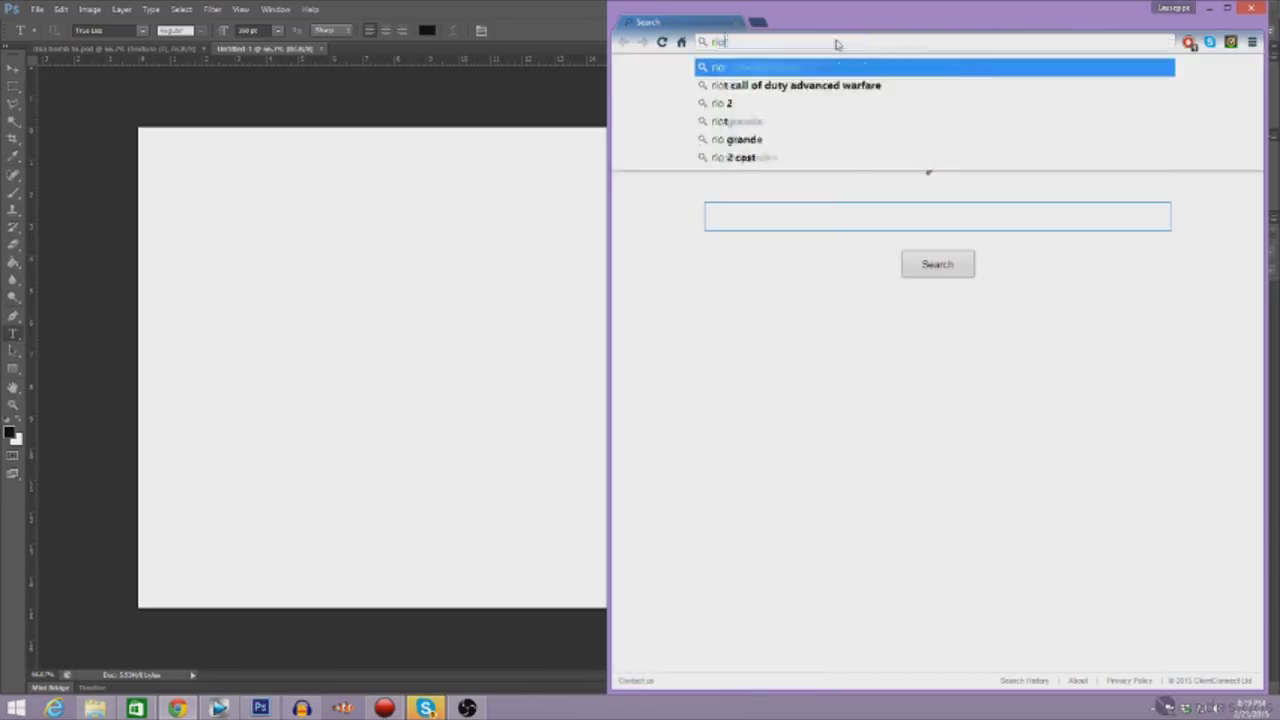
type("t ad")
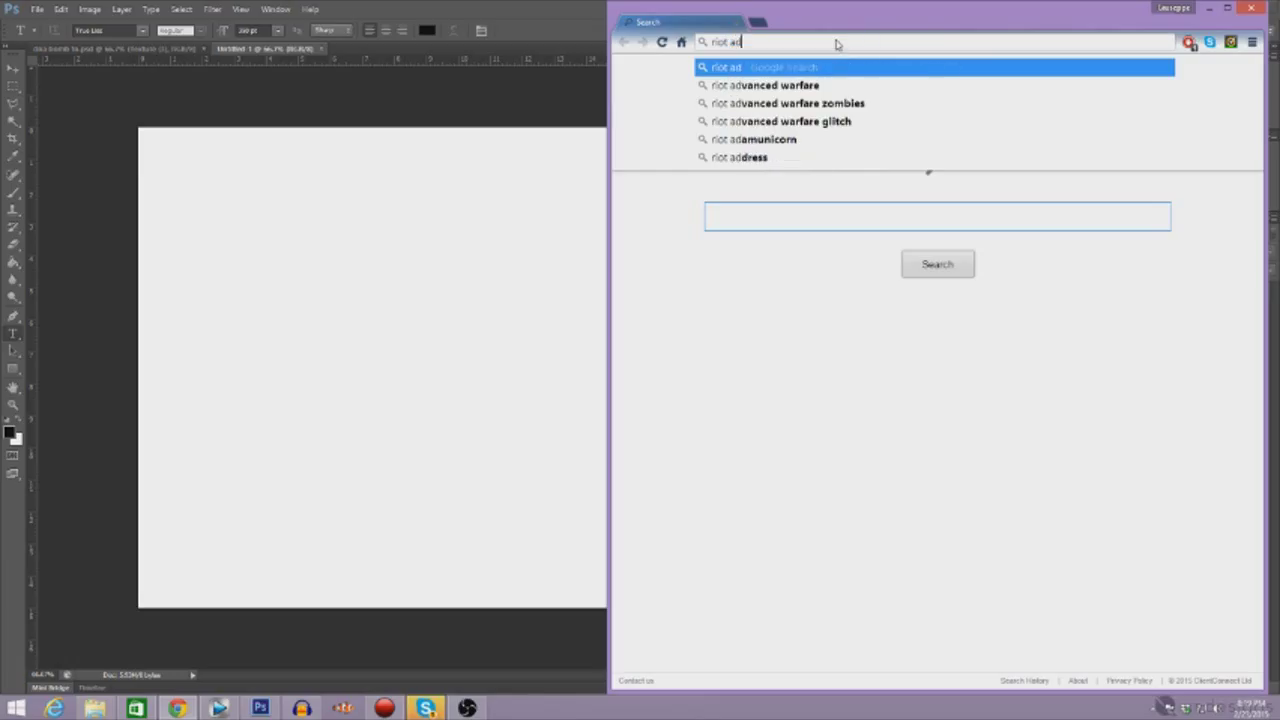
left_click(823, 86)
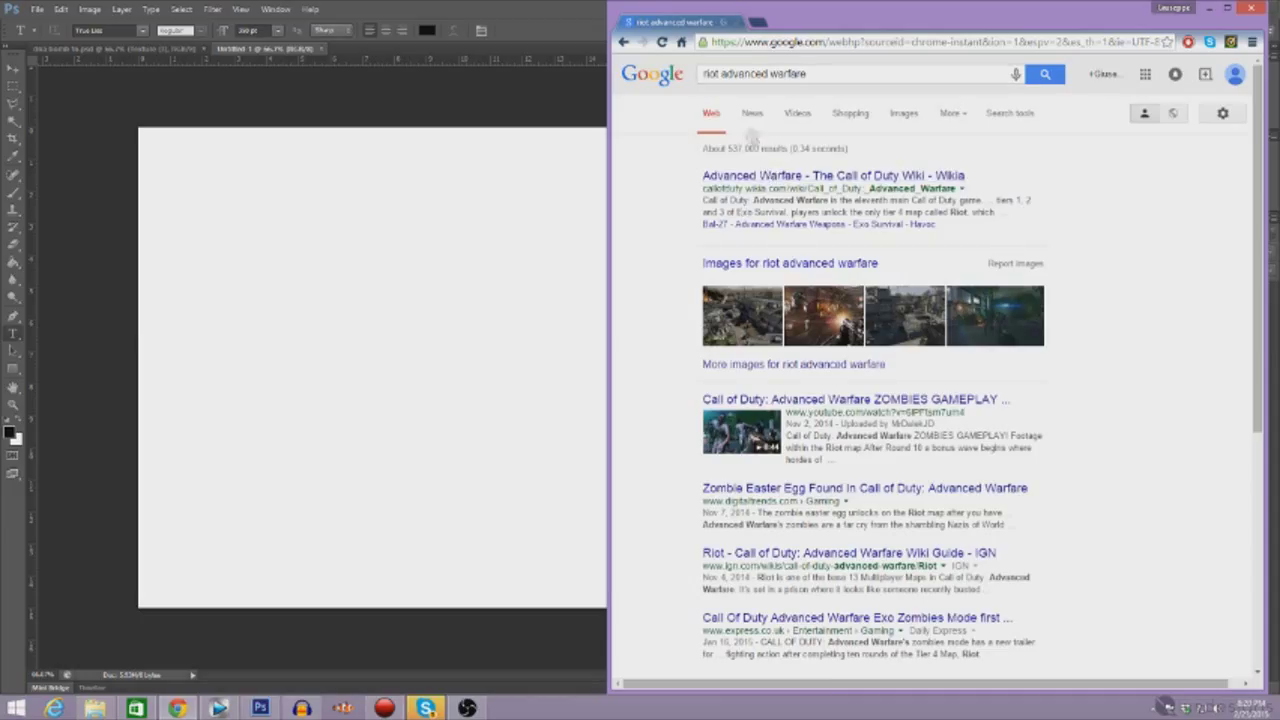
left_click(798, 115)
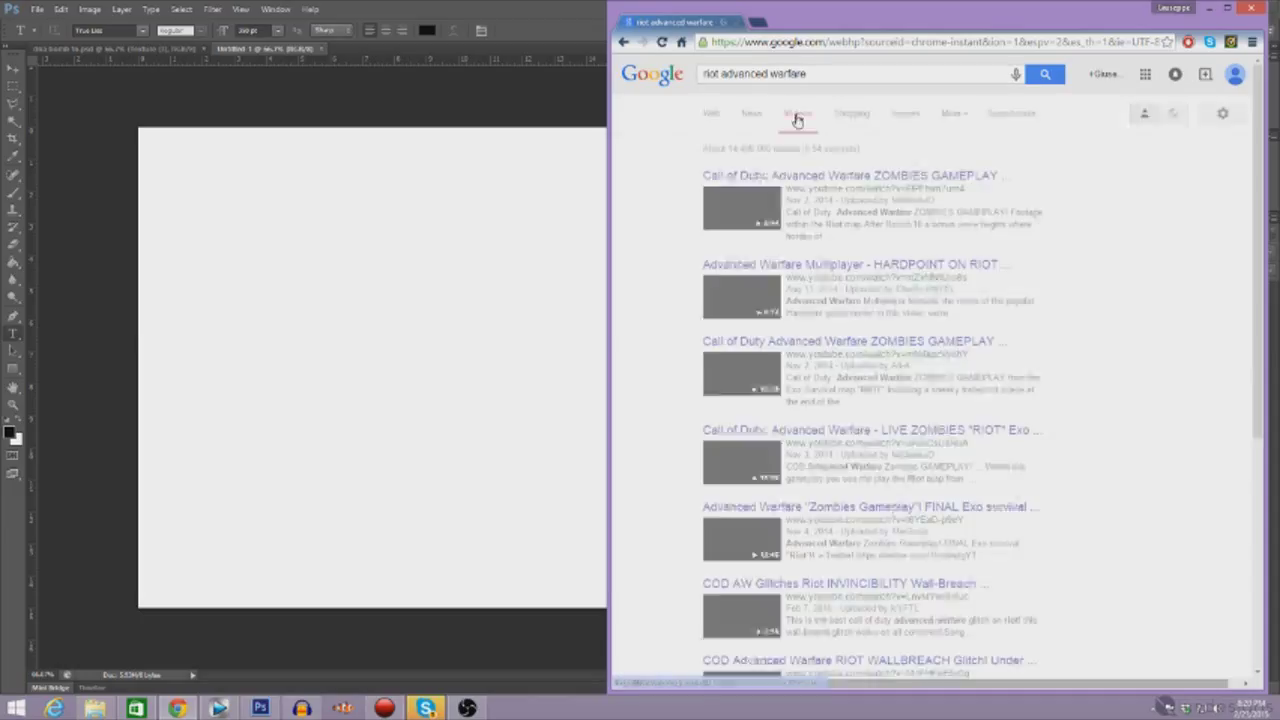
left_click(903, 115)
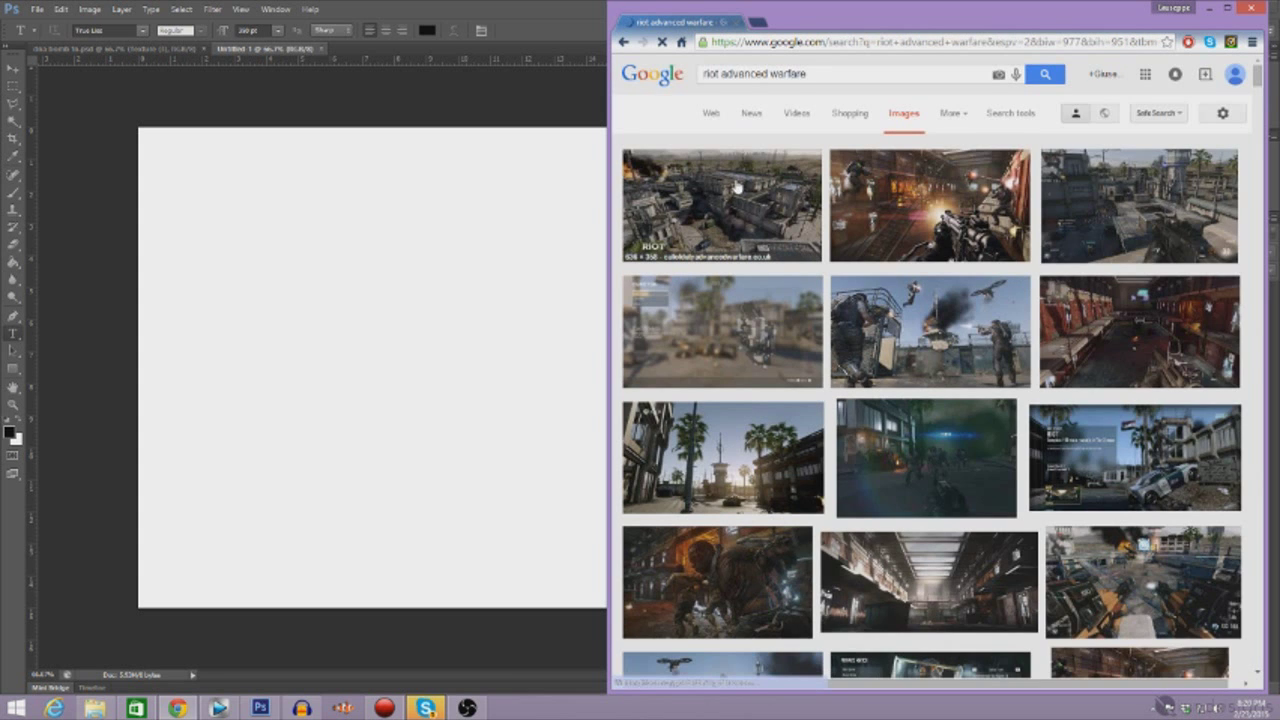
Save the aerial Riot map screenshot as a PNG.
left_click(716, 212)
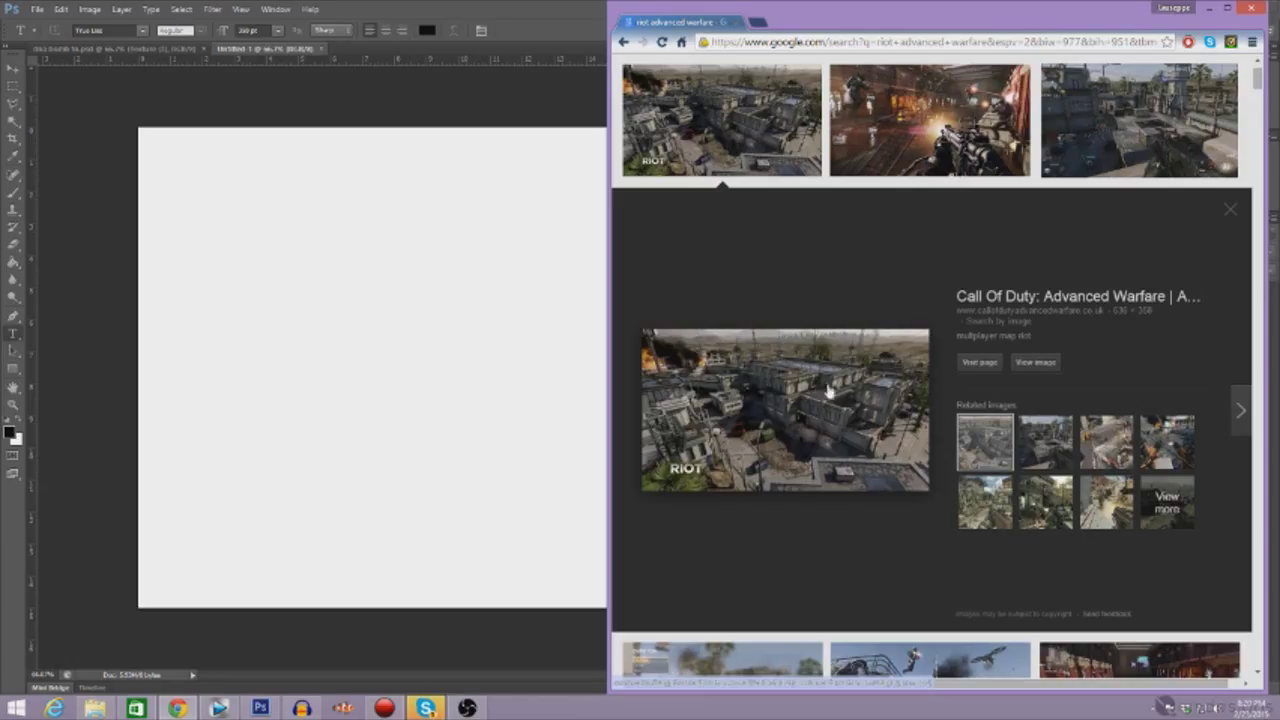
right_click(790, 402)
left_click(835, 484)
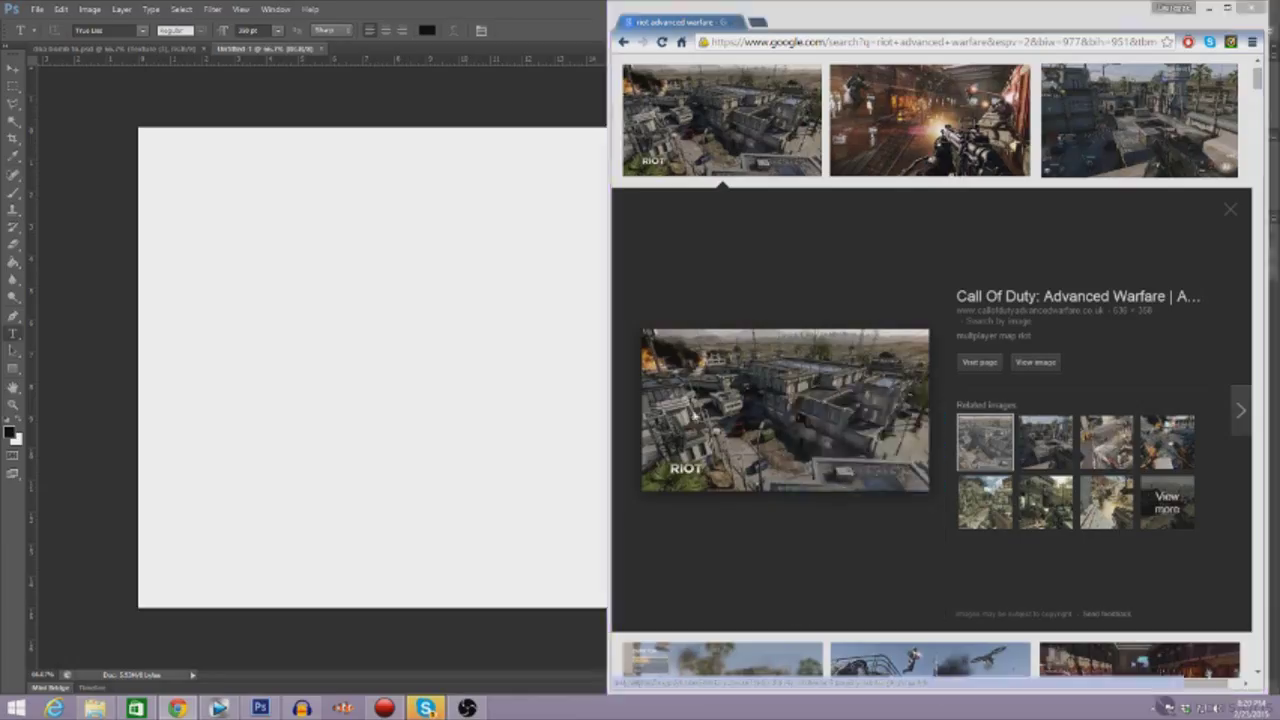
left_click(1137, 660)
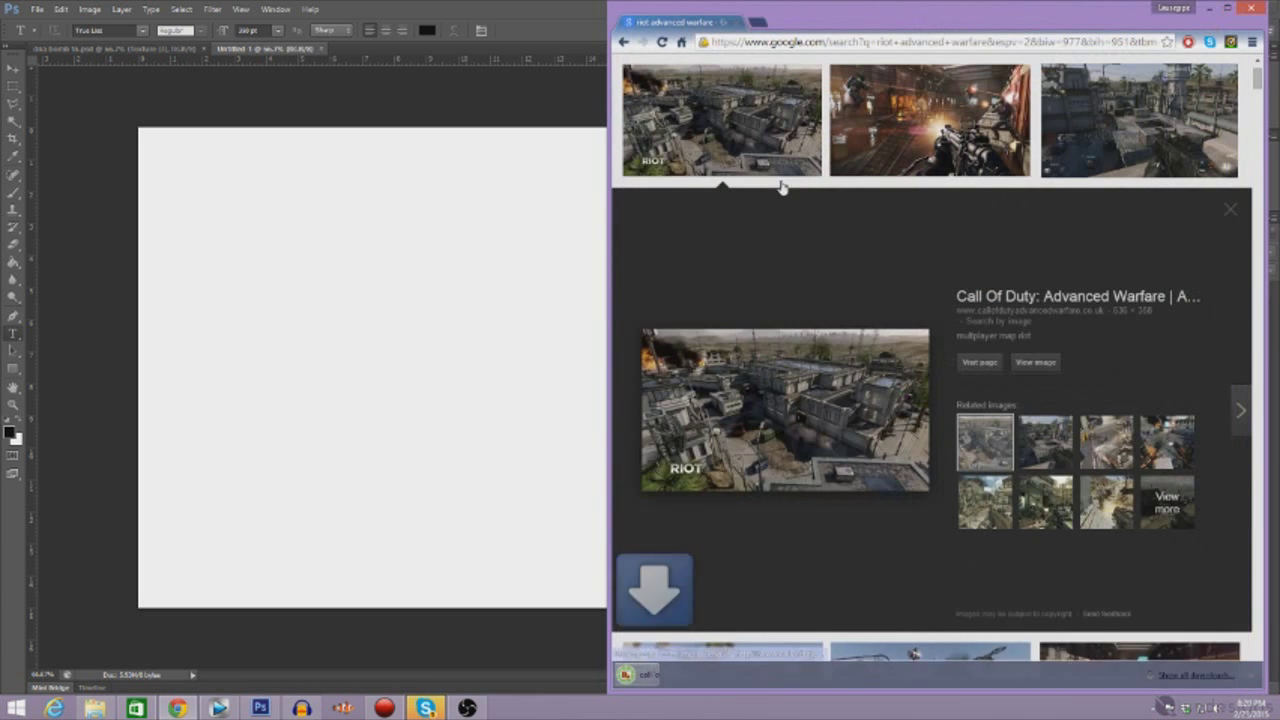
left_click(1230, 208)
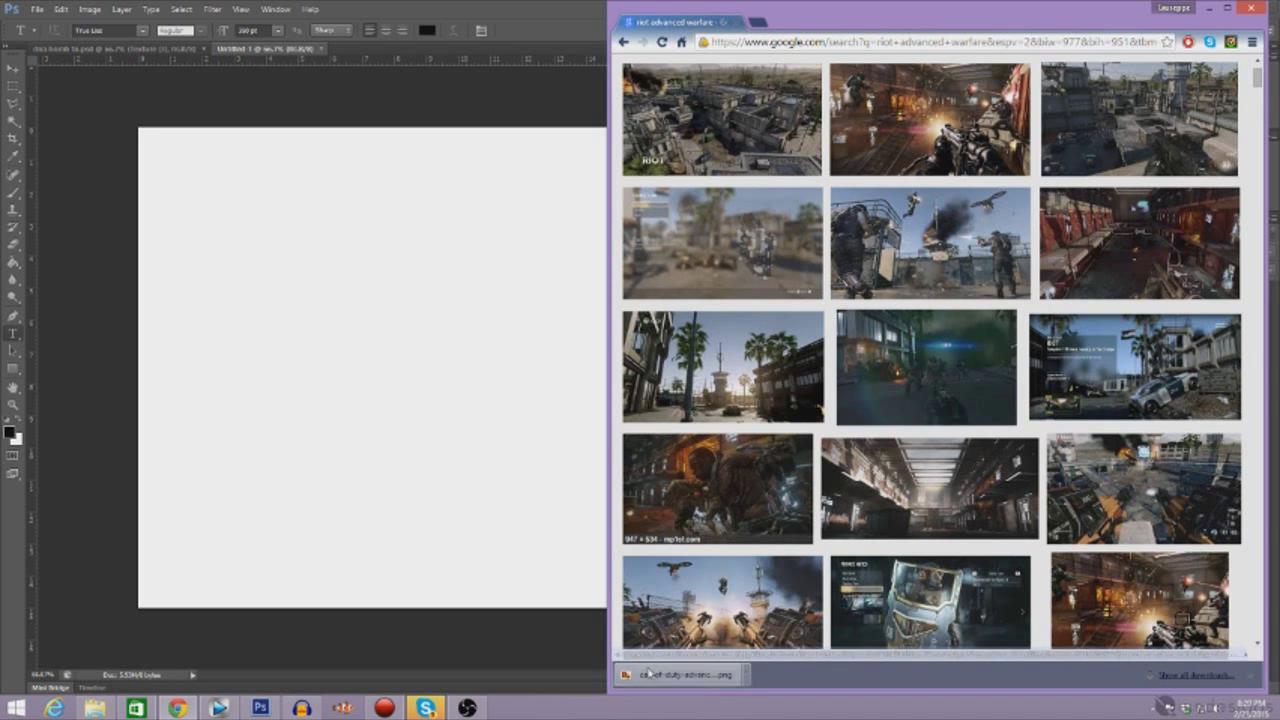
Save the palm-tree tower screenshot as a PNG.
left_click(722, 372)
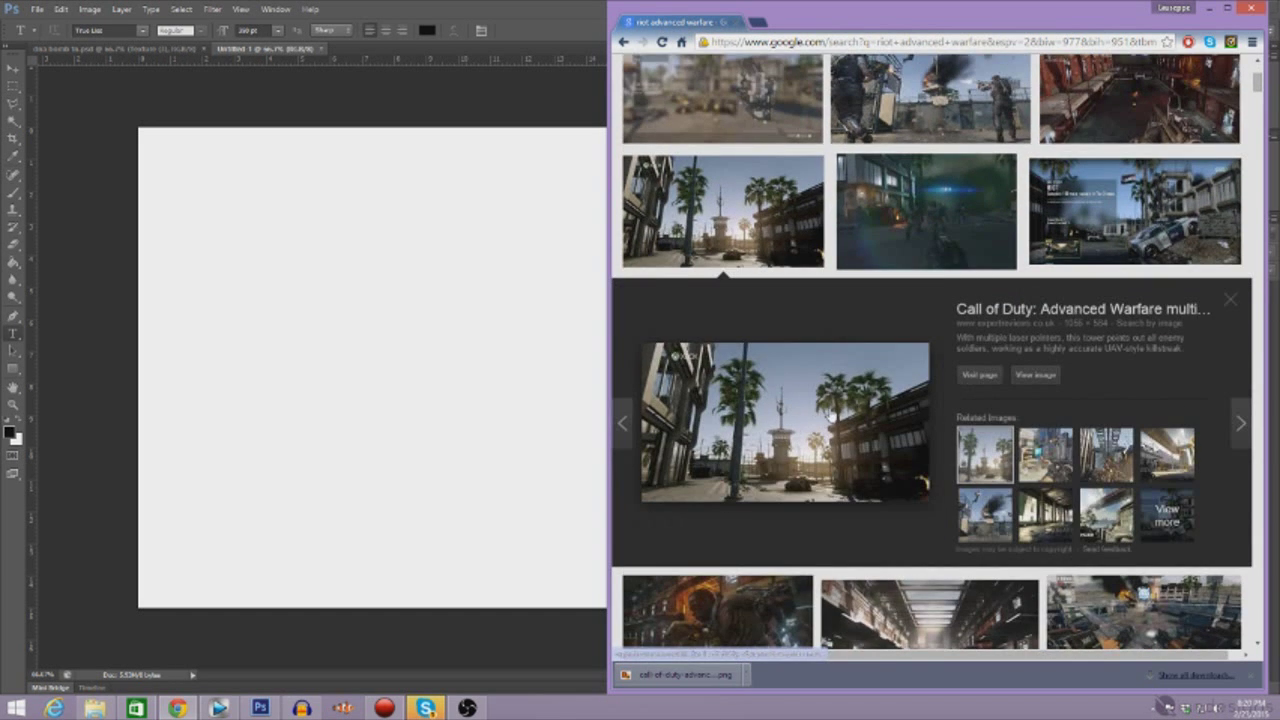
right_click(802, 416)
left_click(845, 514)
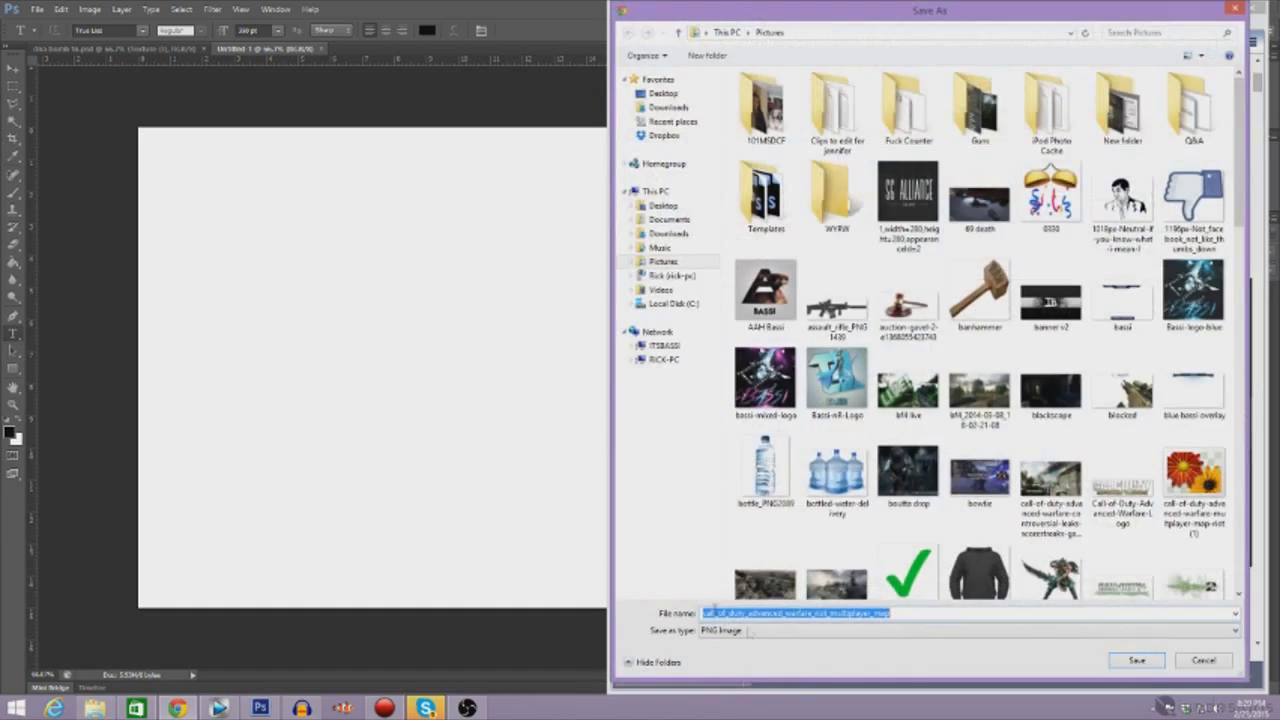
left_click(1134, 659)
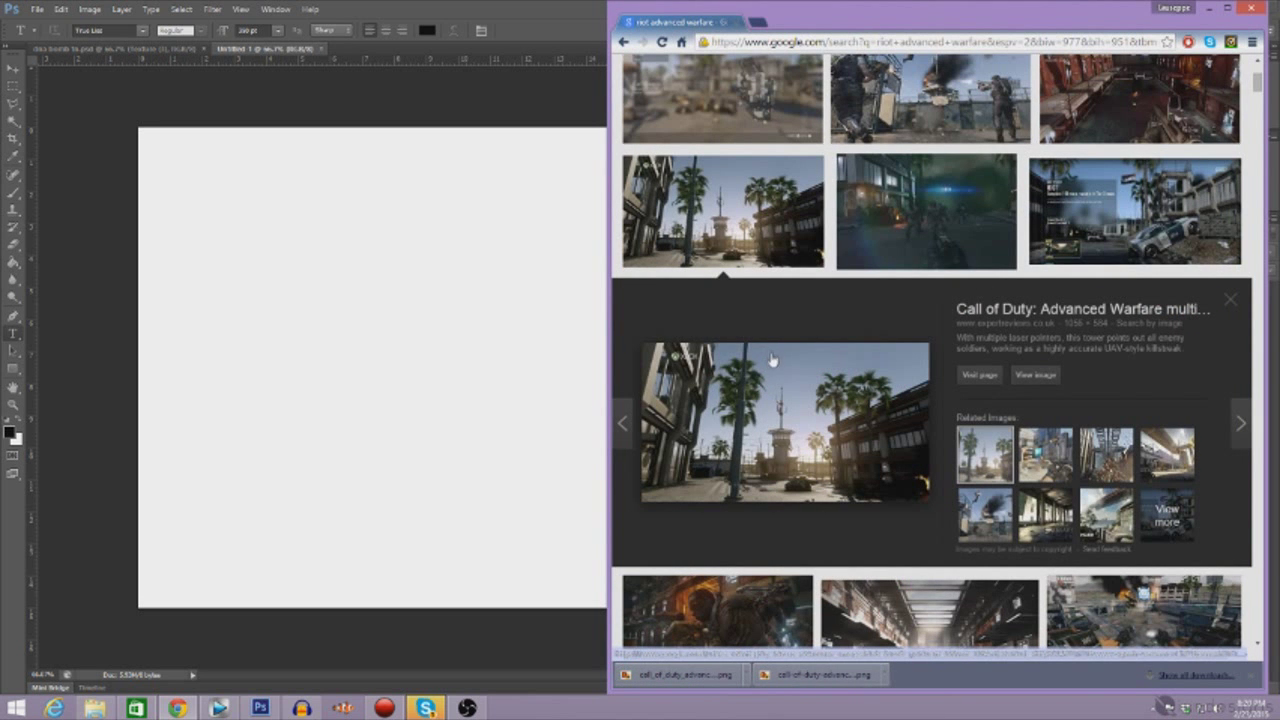
Place the palm-tree screenshot, stretch it over the canvas, and draw a text box top-left.
left_click_drag(677, 674, 390, 432)
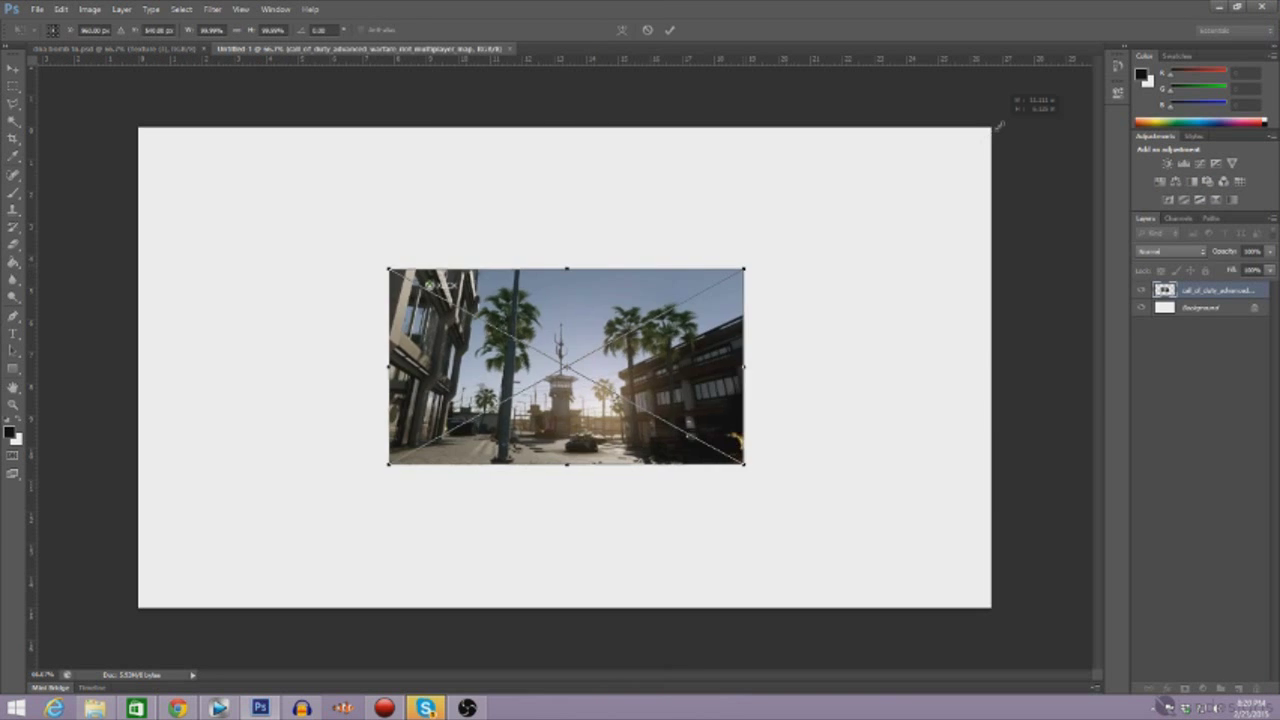
left_click_drag(998, 125, 1005, 114)
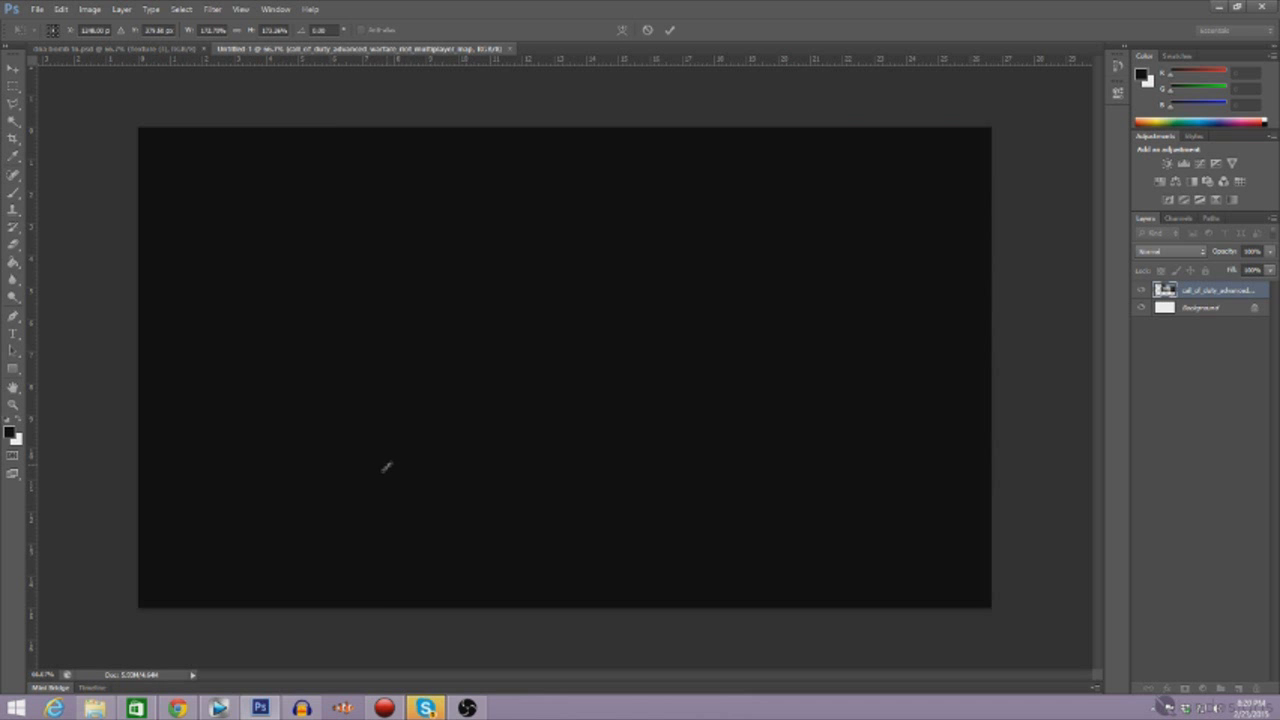
left_click_drag(386, 467, 130, 618)
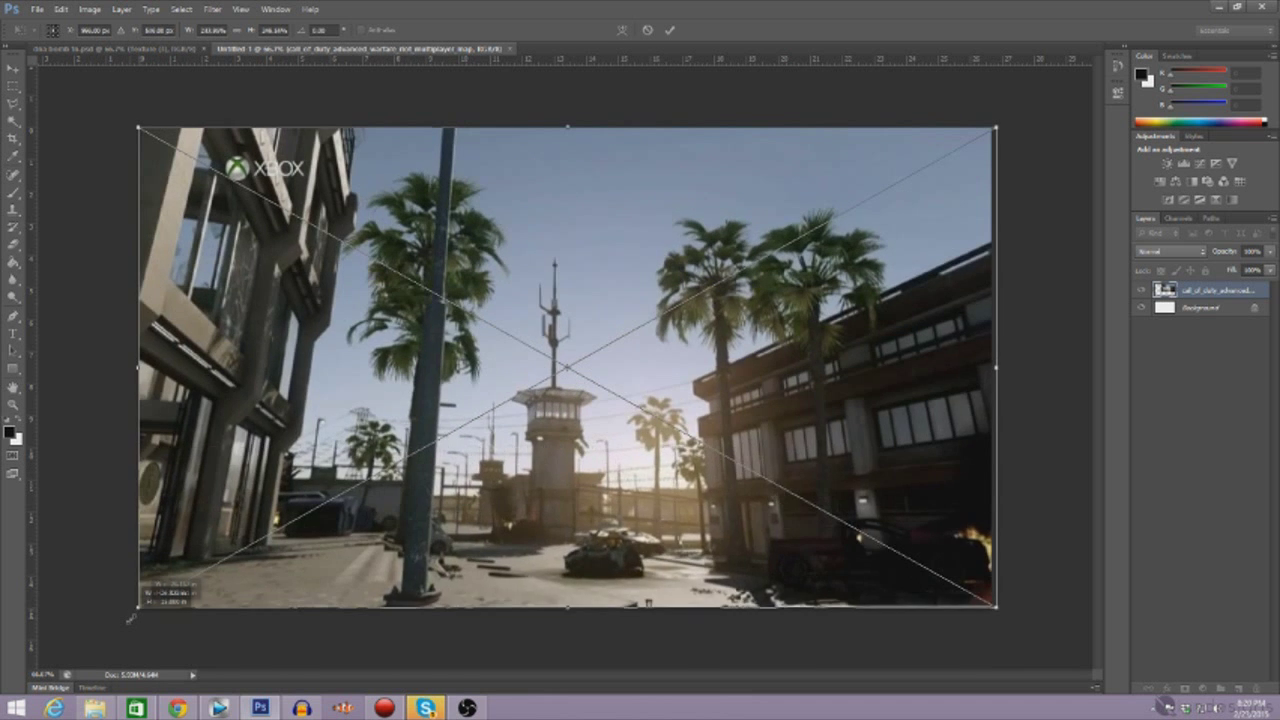
key("Return")
key("t")
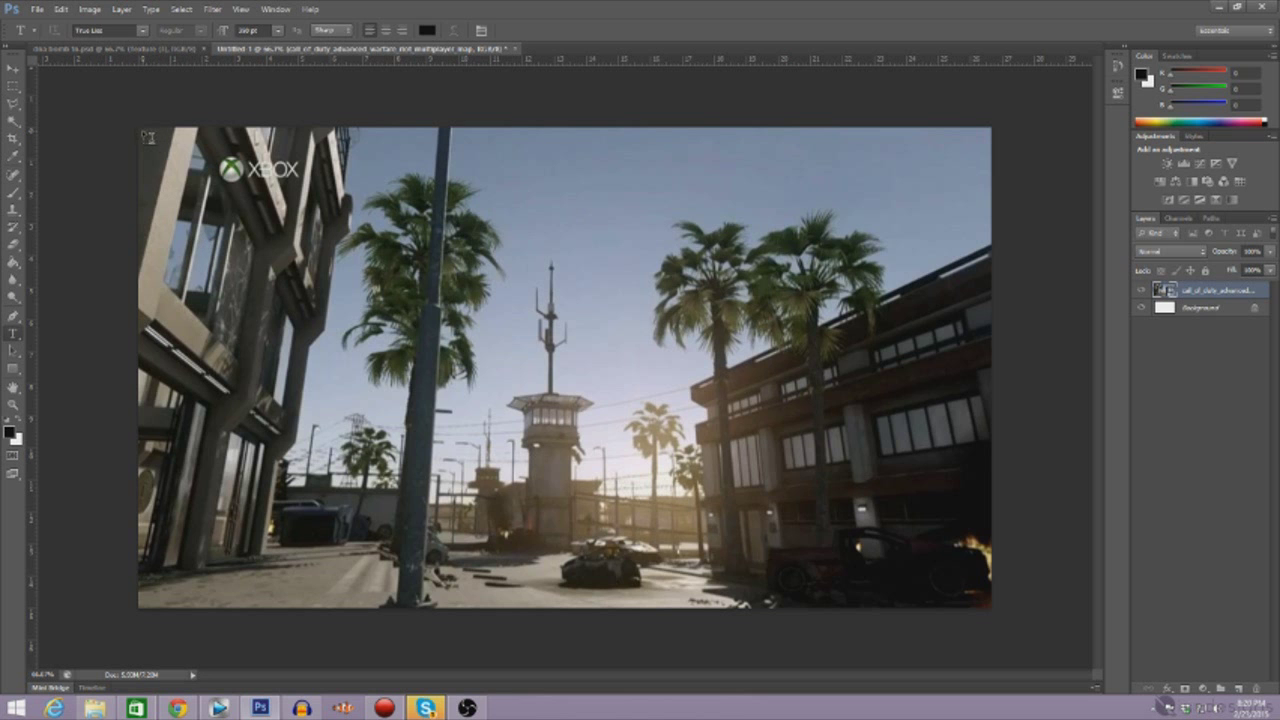
left_click_drag(147, 137, 678, 268)
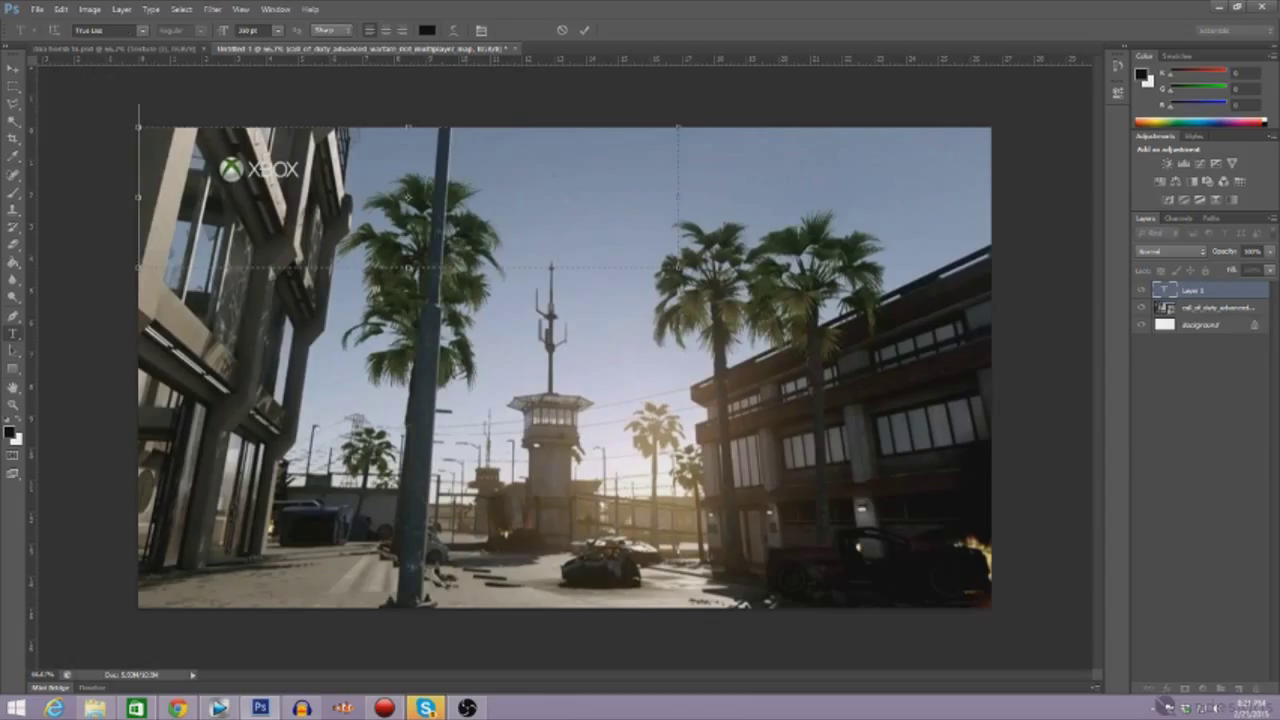
Change the font from True Lies to Ride the Apache.
left_click(95, 30)
type("I")
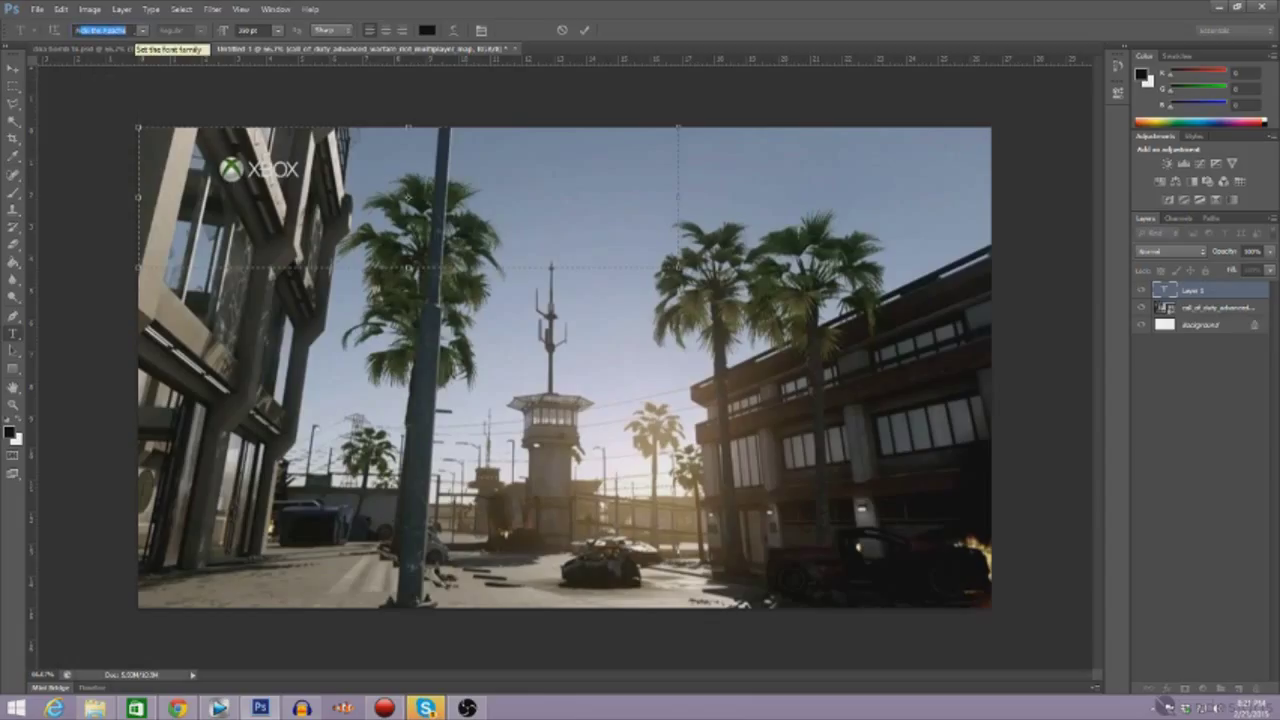
key("Return")
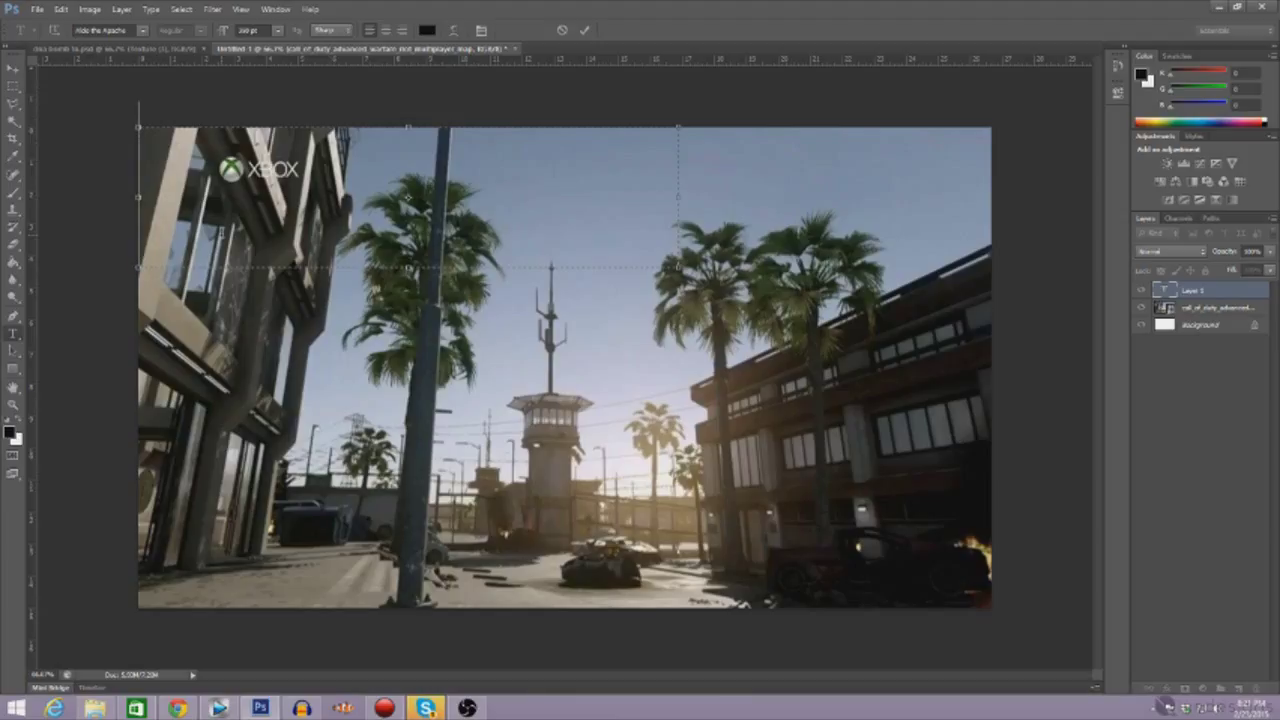
Type the title text, commit it, and nudge it slightly down and right.
type("I")
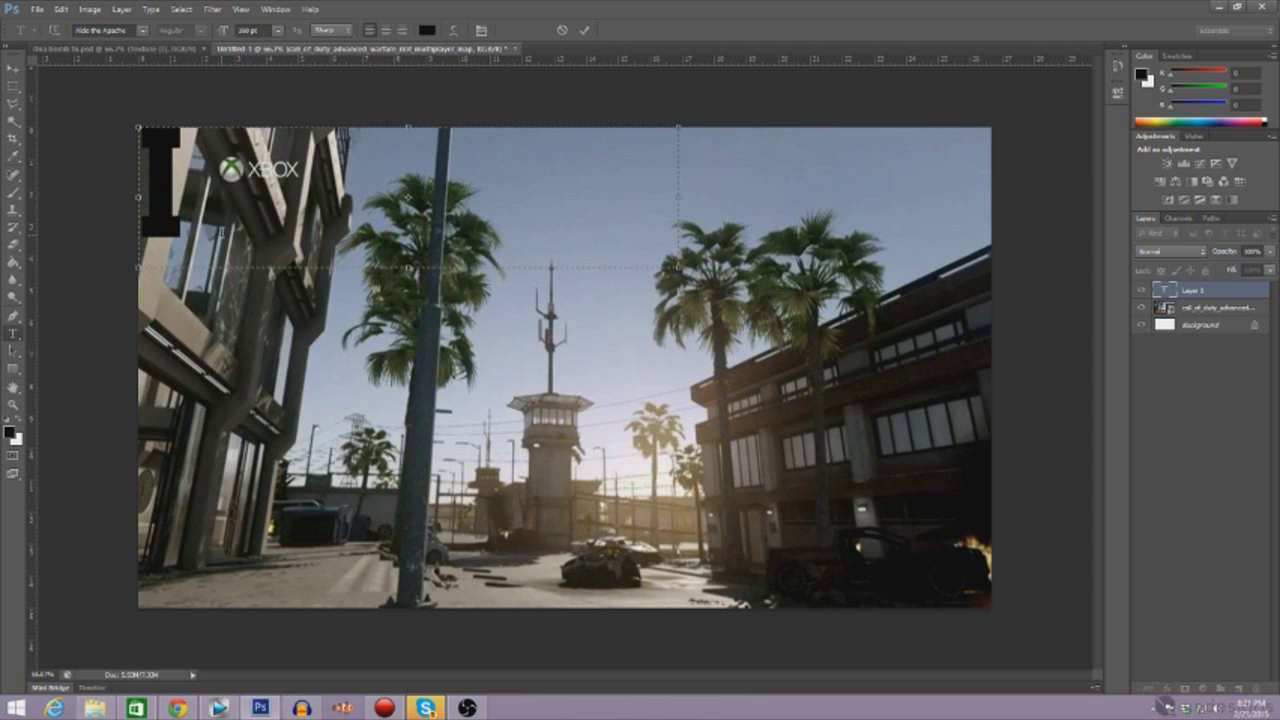
type("NSAN")
key("BackSpace")
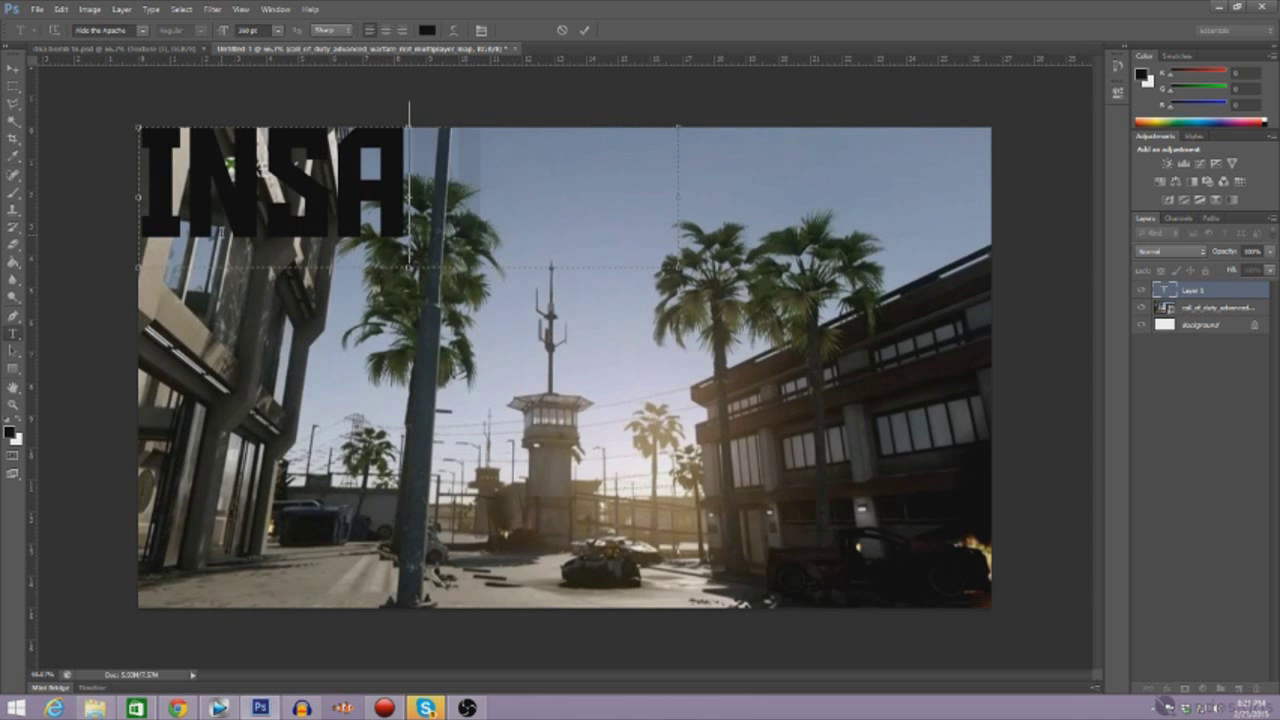
key("BackSpace")
key("BackSpace")
key("BackSpace")
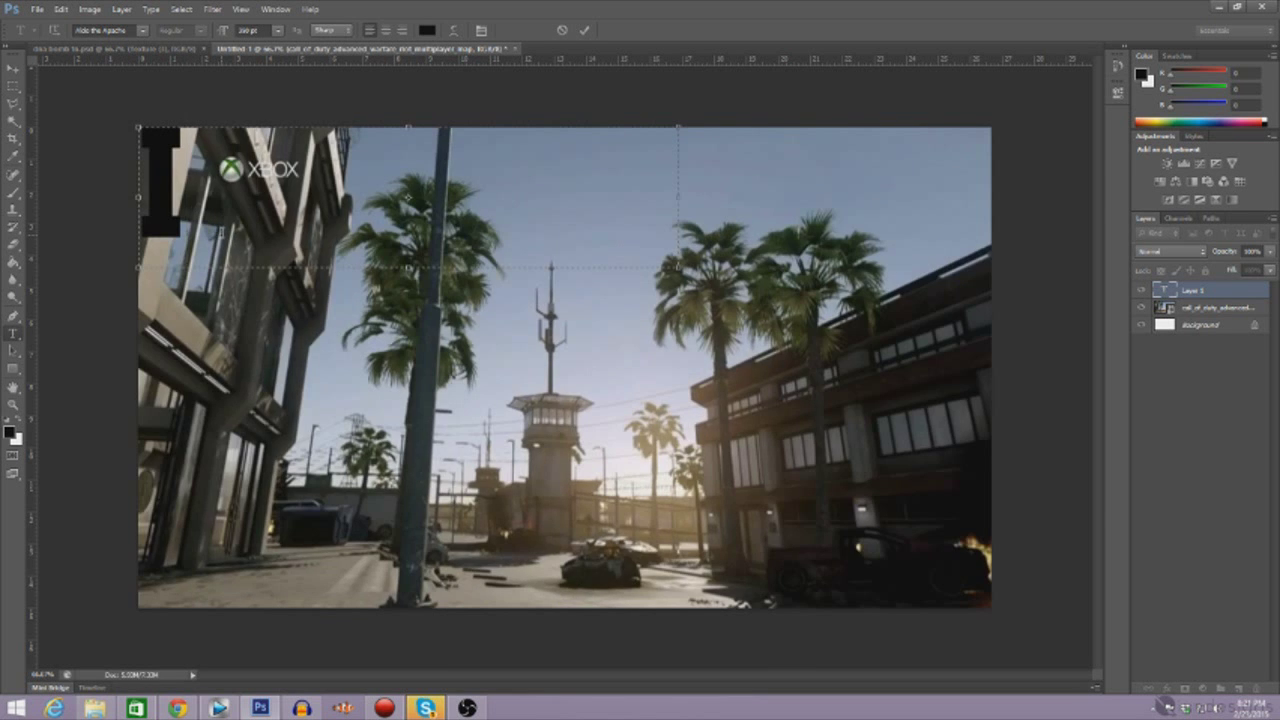
type("SANE")
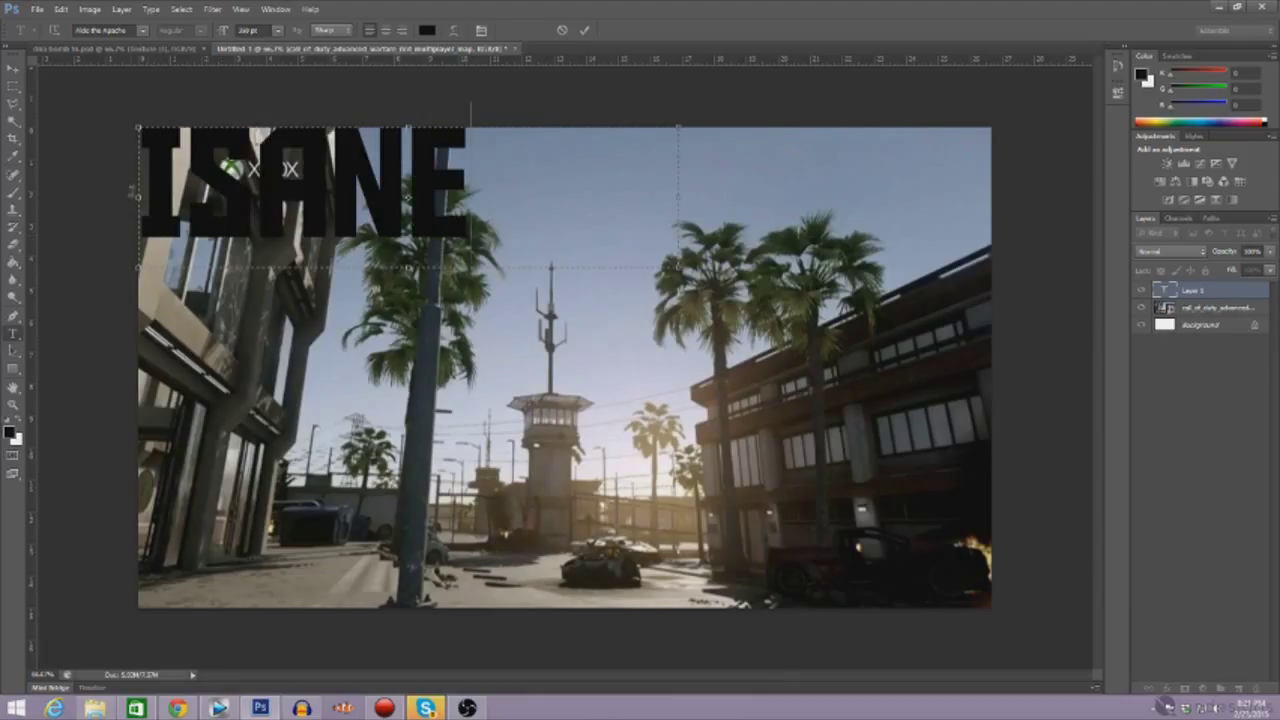
left_click(13, 68)
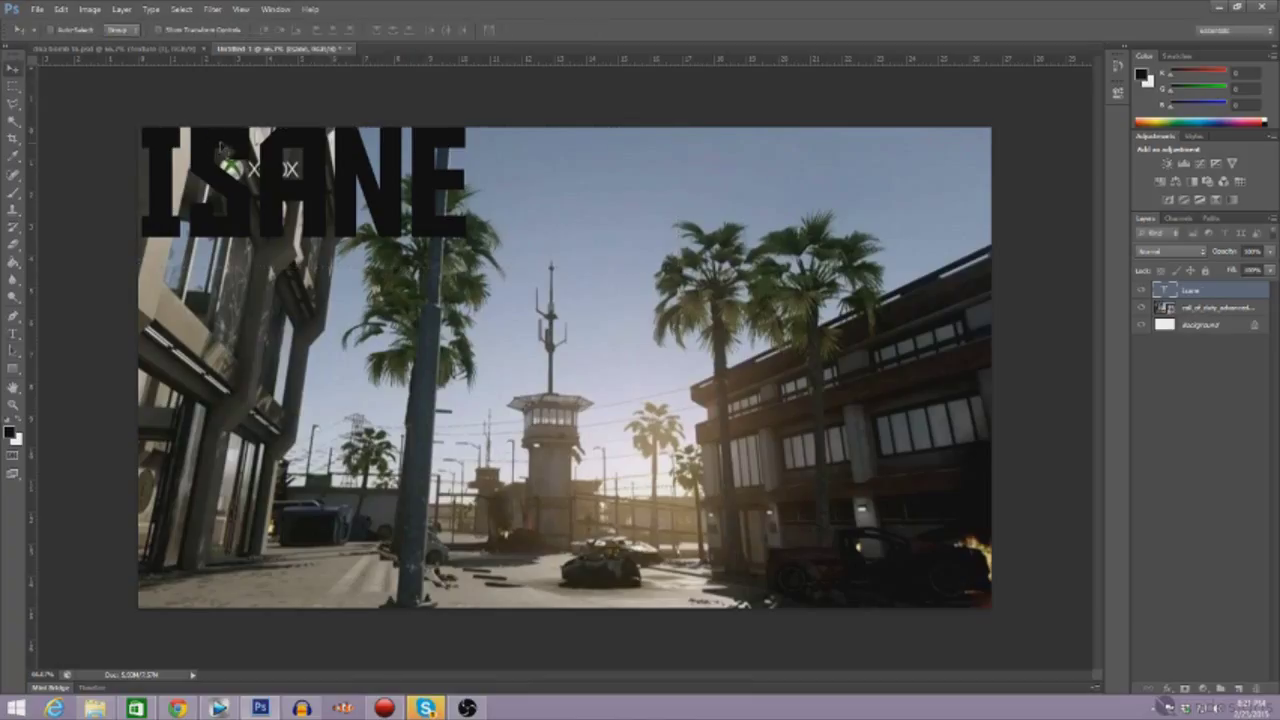
left_click_drag(225, 146, 235, 160)
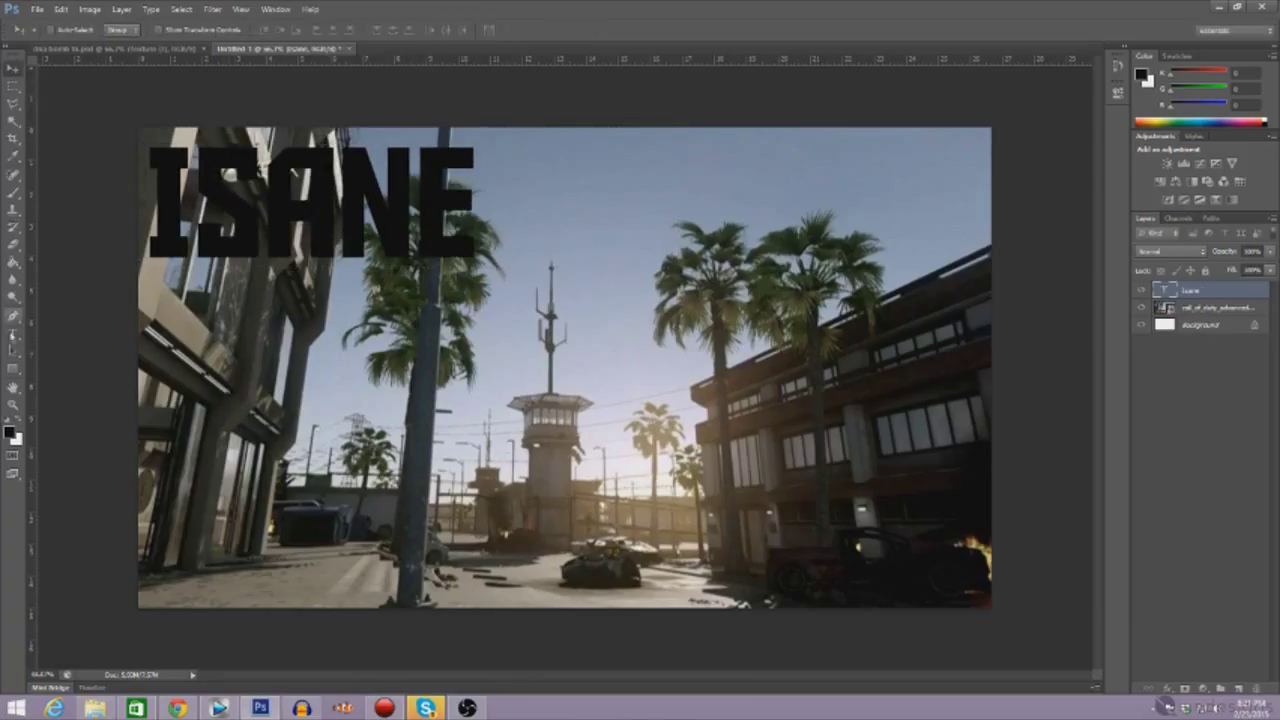
Insert the missing N so the title reads INSANE.
left_click(22, 335)
left_click(196, 196)
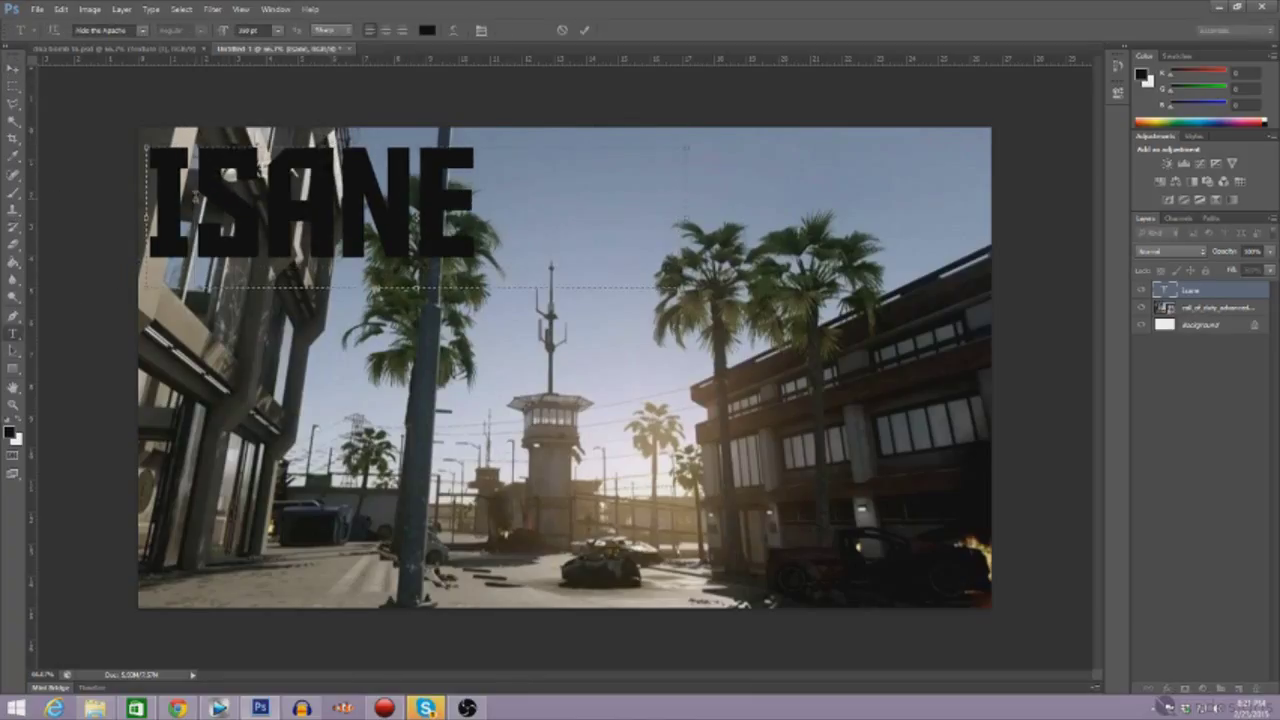
type("N")
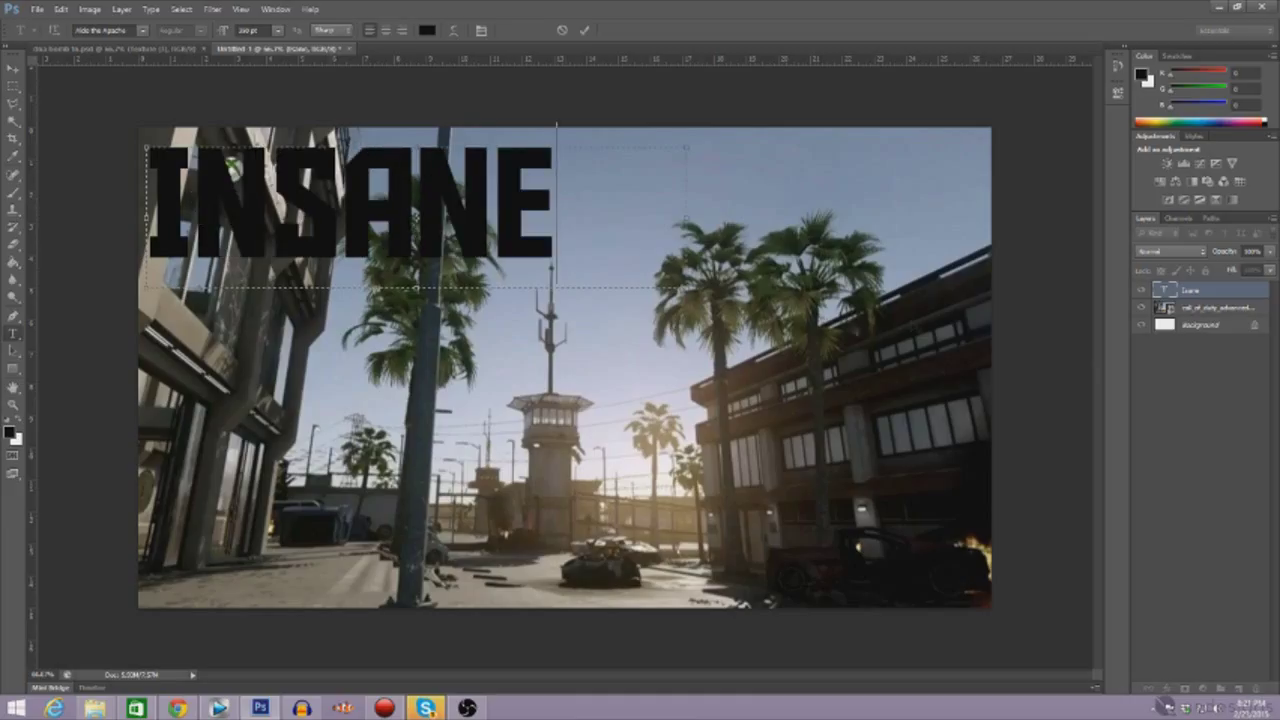
left_click(1225, 423)
Duplicate the Insane layer, retype the copy as DOUBLE, and move it beneath INSANE.
right_click(1208, 292)
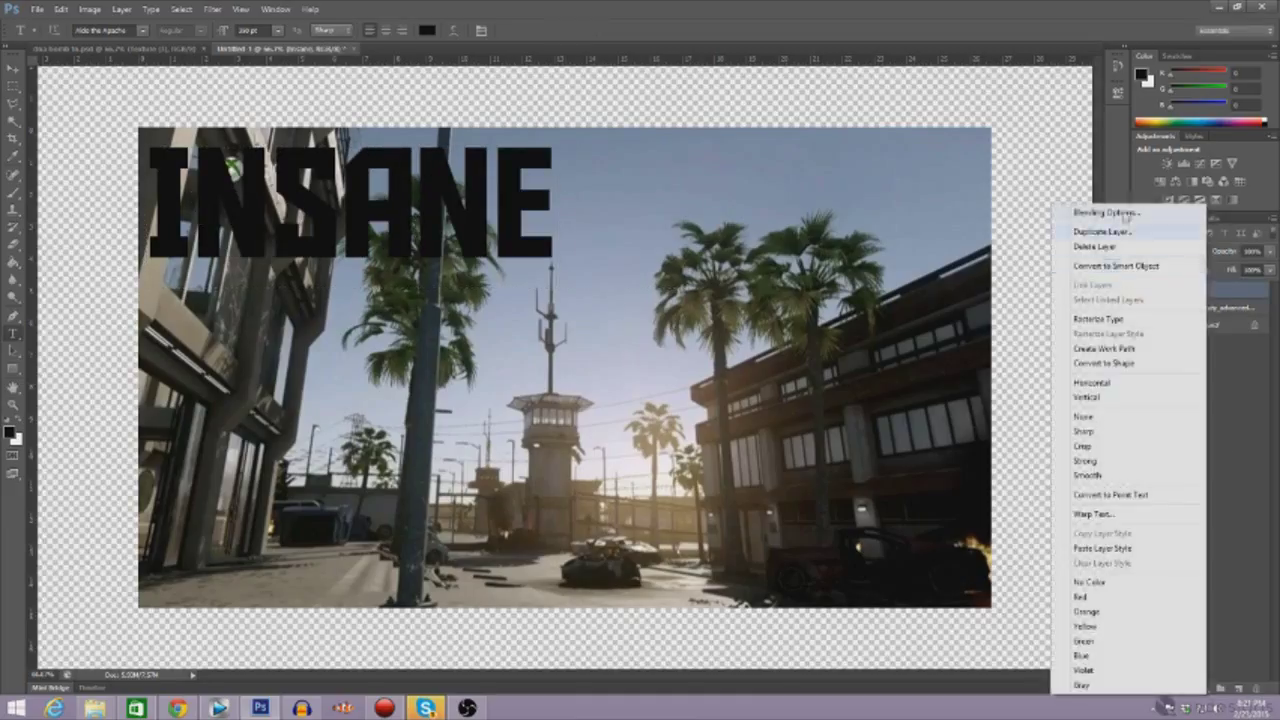
left_click(1100, 229)
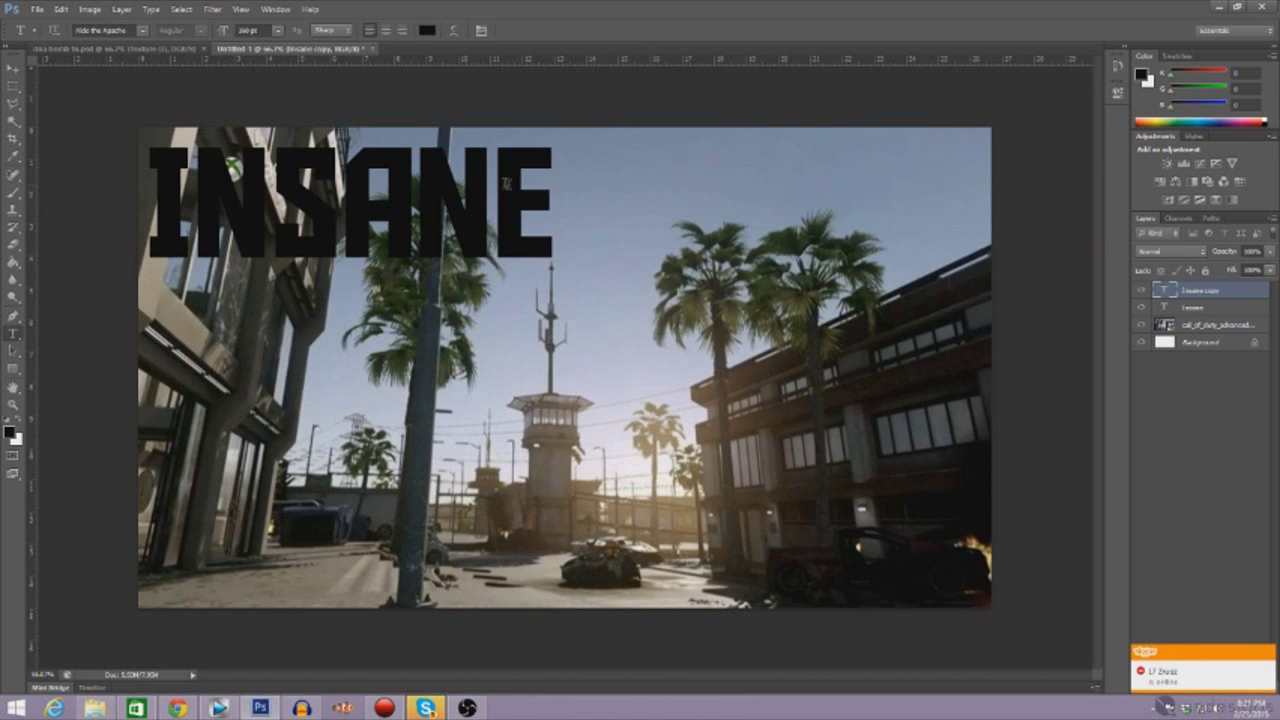
left_click(547, 190)
key("ctrl+a")
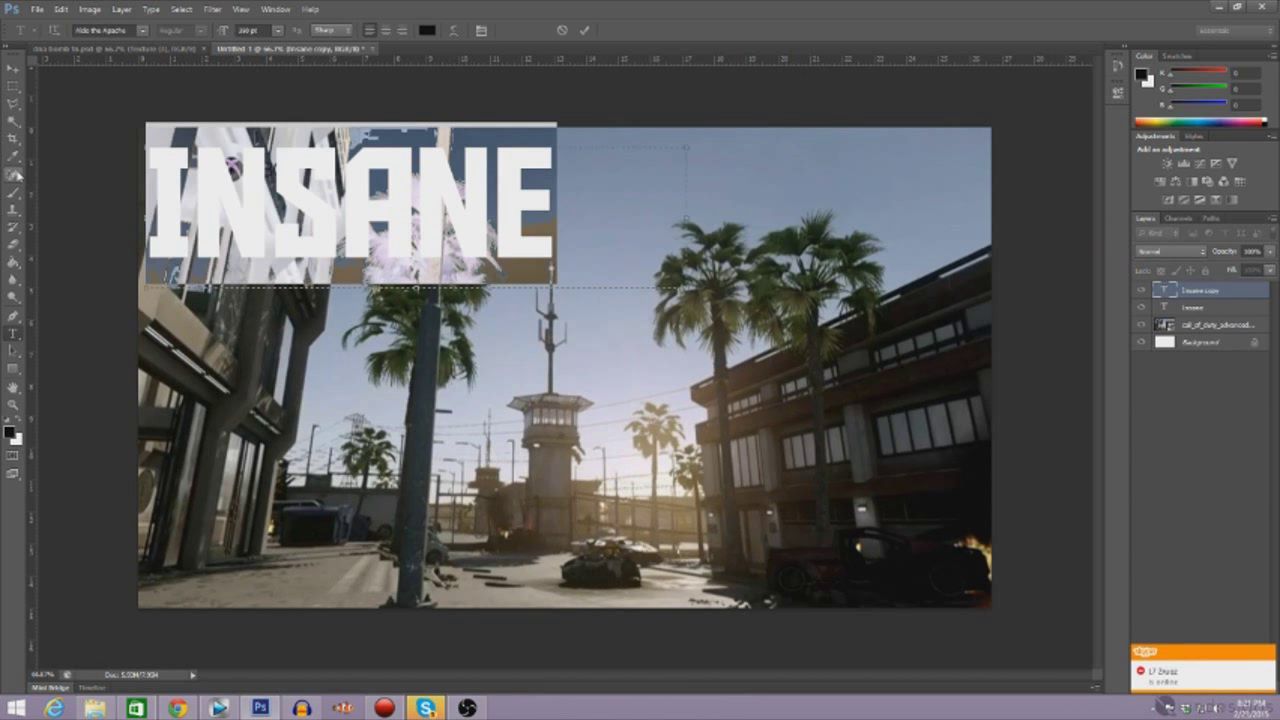
type("INSANE")
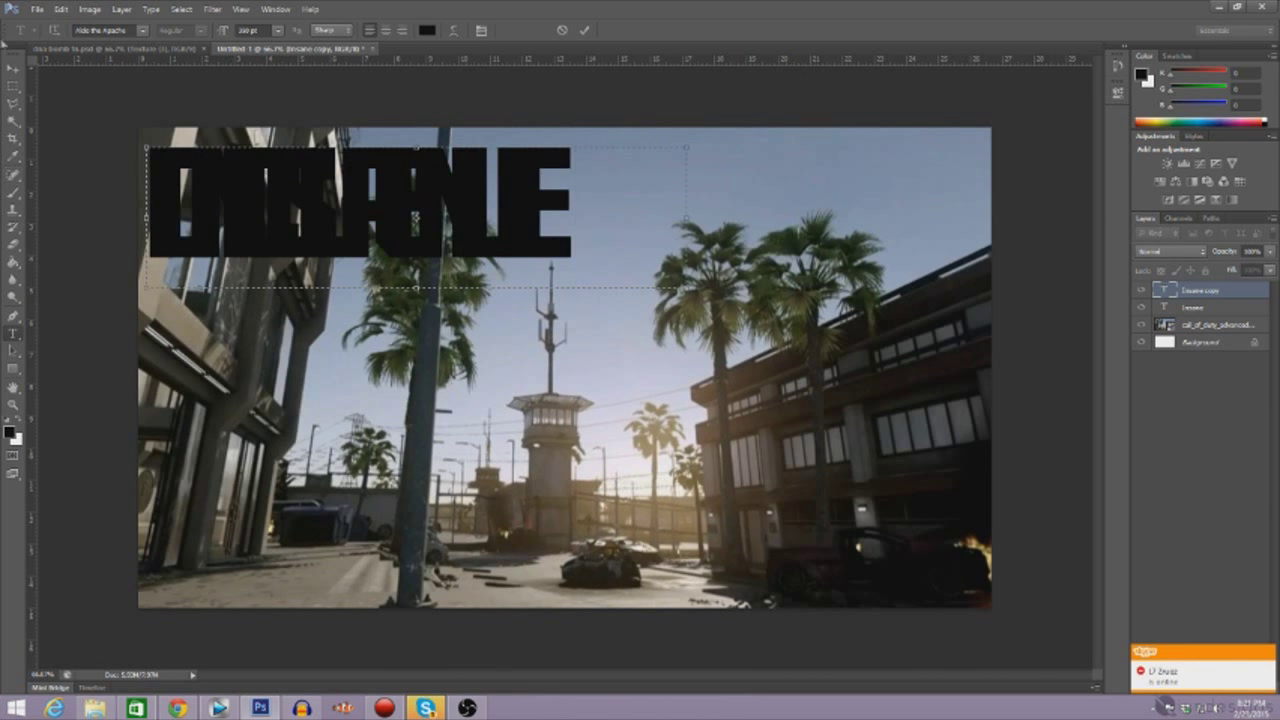
left_click(13, 68)
left_click_drag(419, 245, 311, 300)
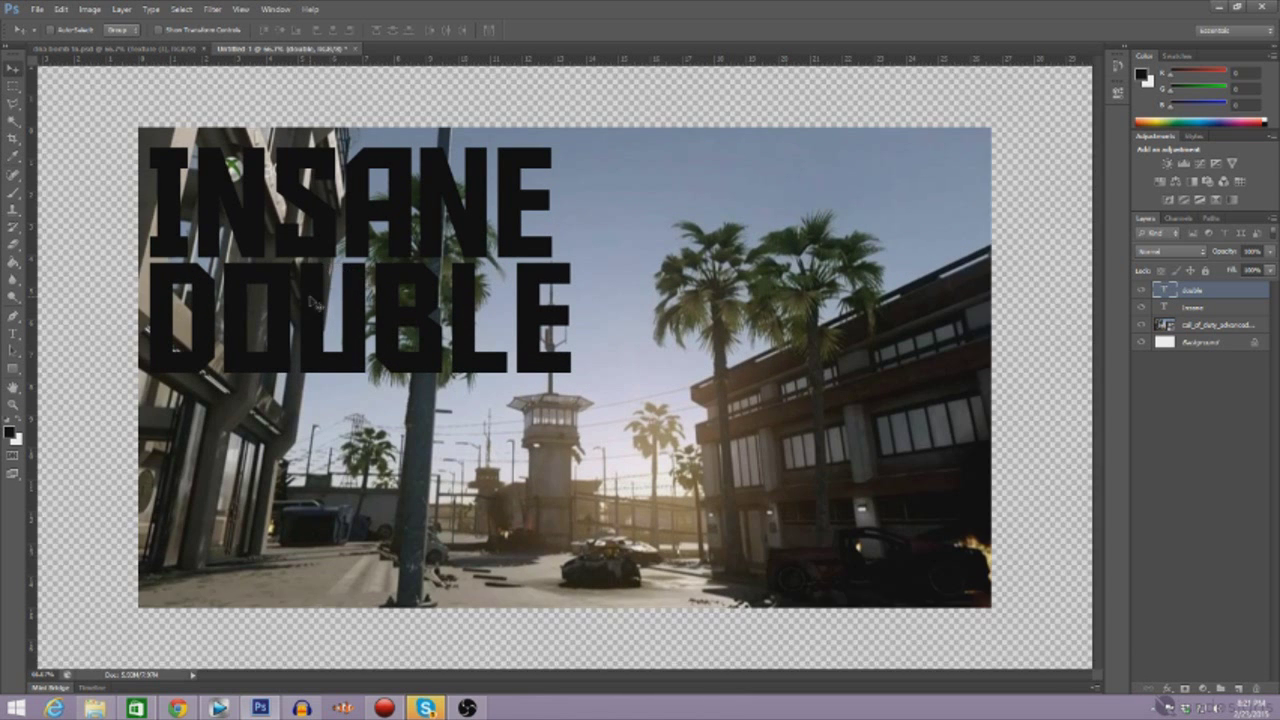
Deselect layers, pick the Type tool, and open the Double layer's context menu.
left_click(1221, 420)
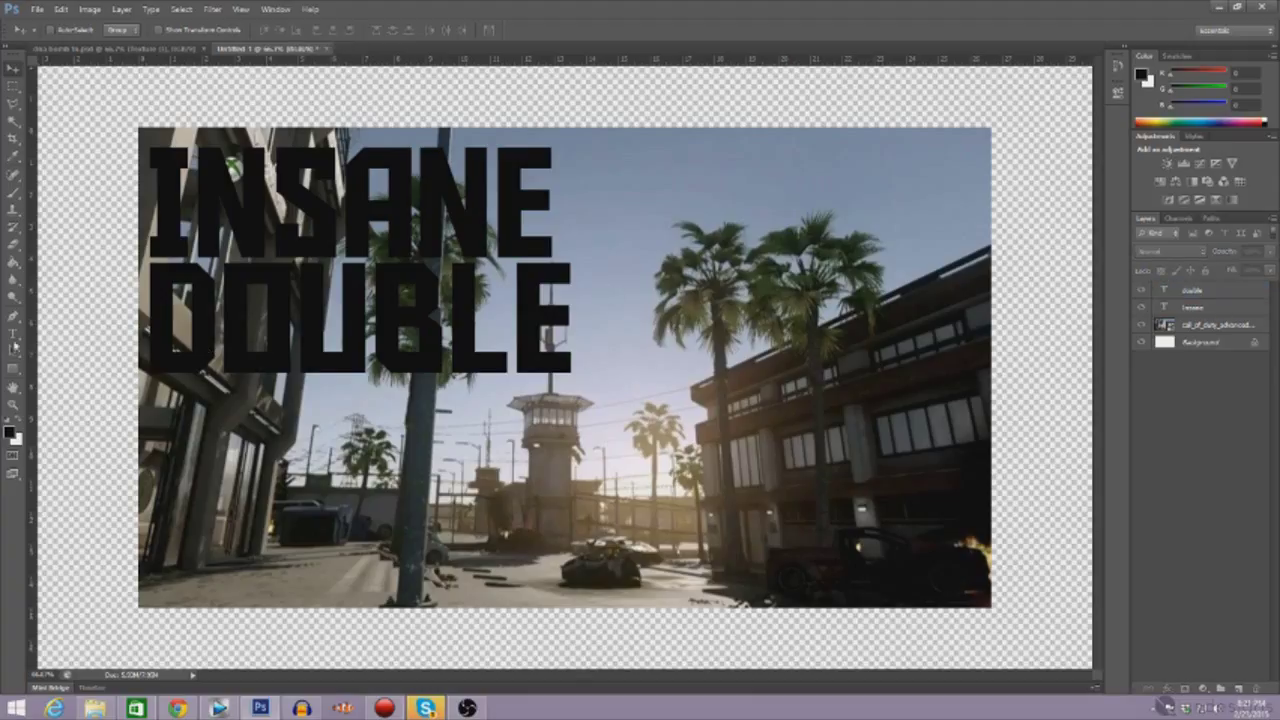
left_click(15, 335)
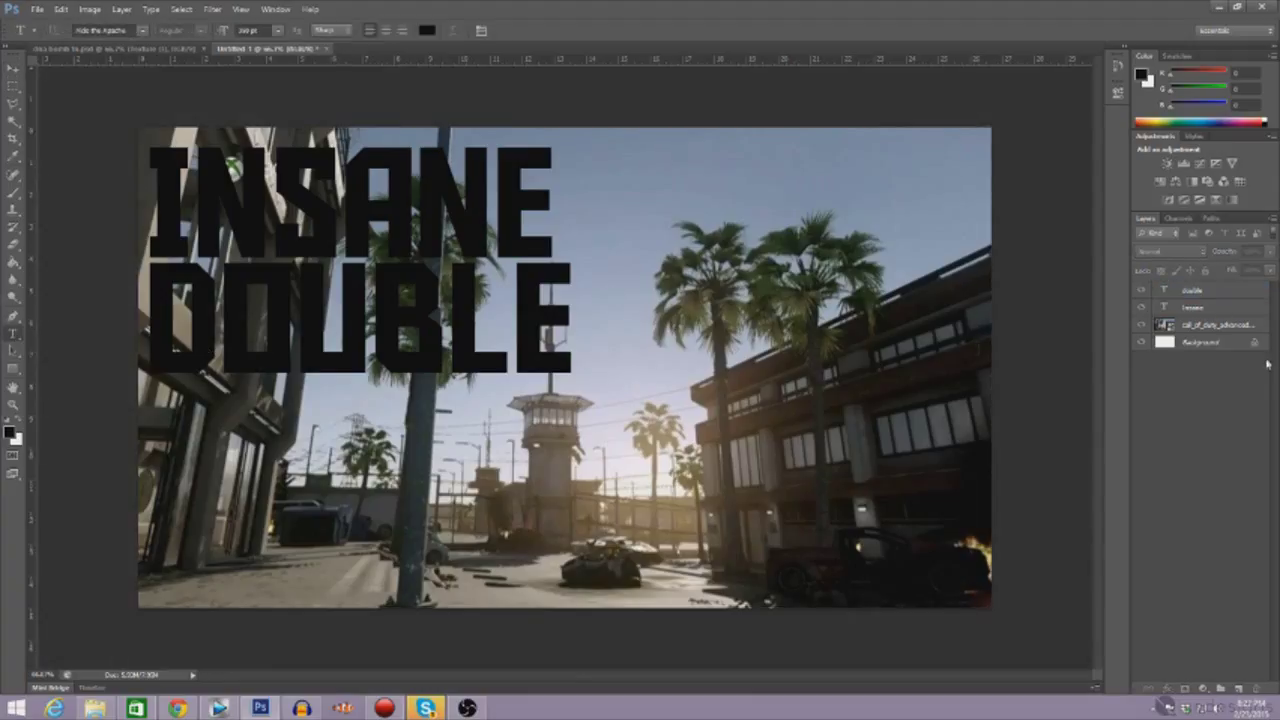
right_click(1214, 290)
Duplicate the Double layer and edit the copy into DNA at font size 800.
left_click(1190, 233)
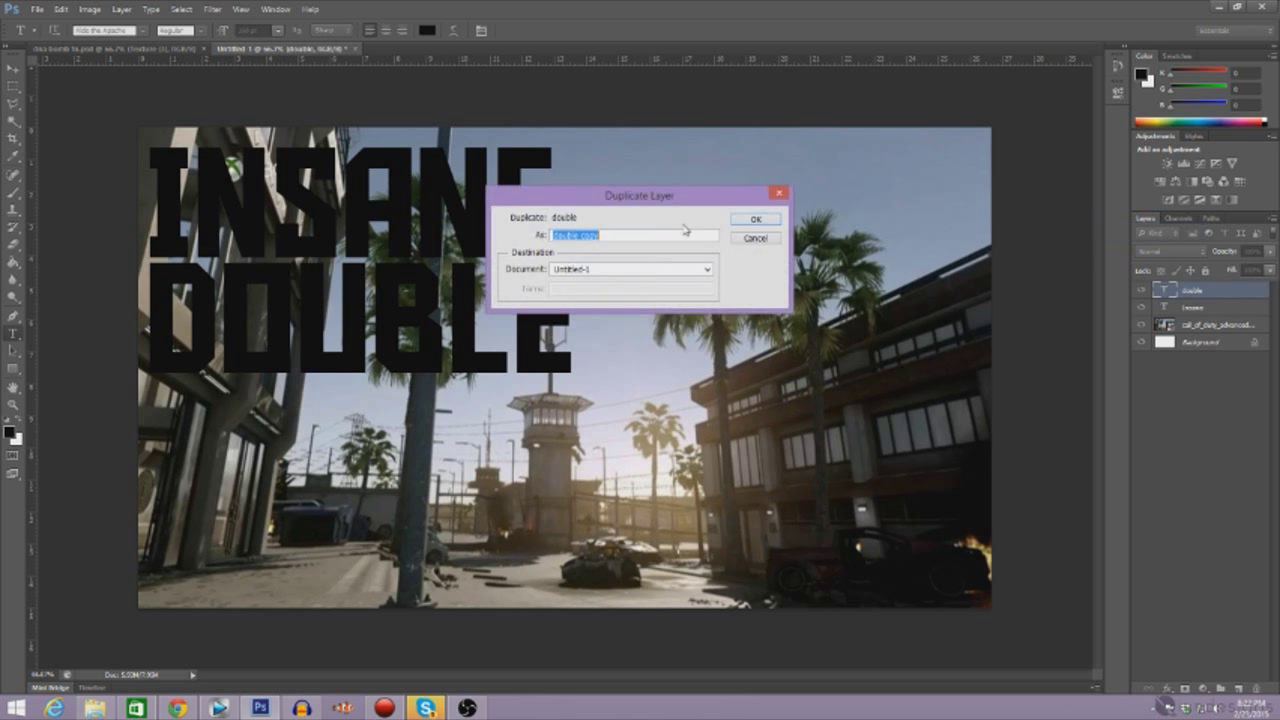
left_click(755, 219)
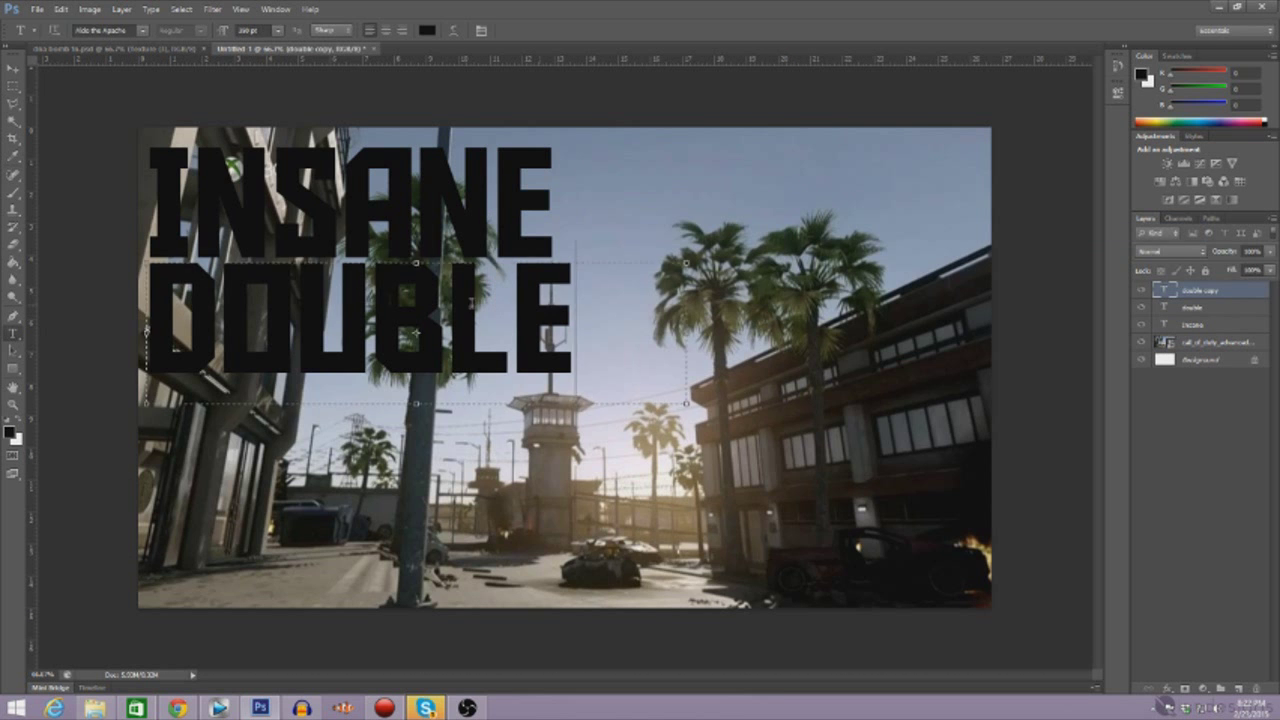
double_click(530, 300)
key("ctrl+h")
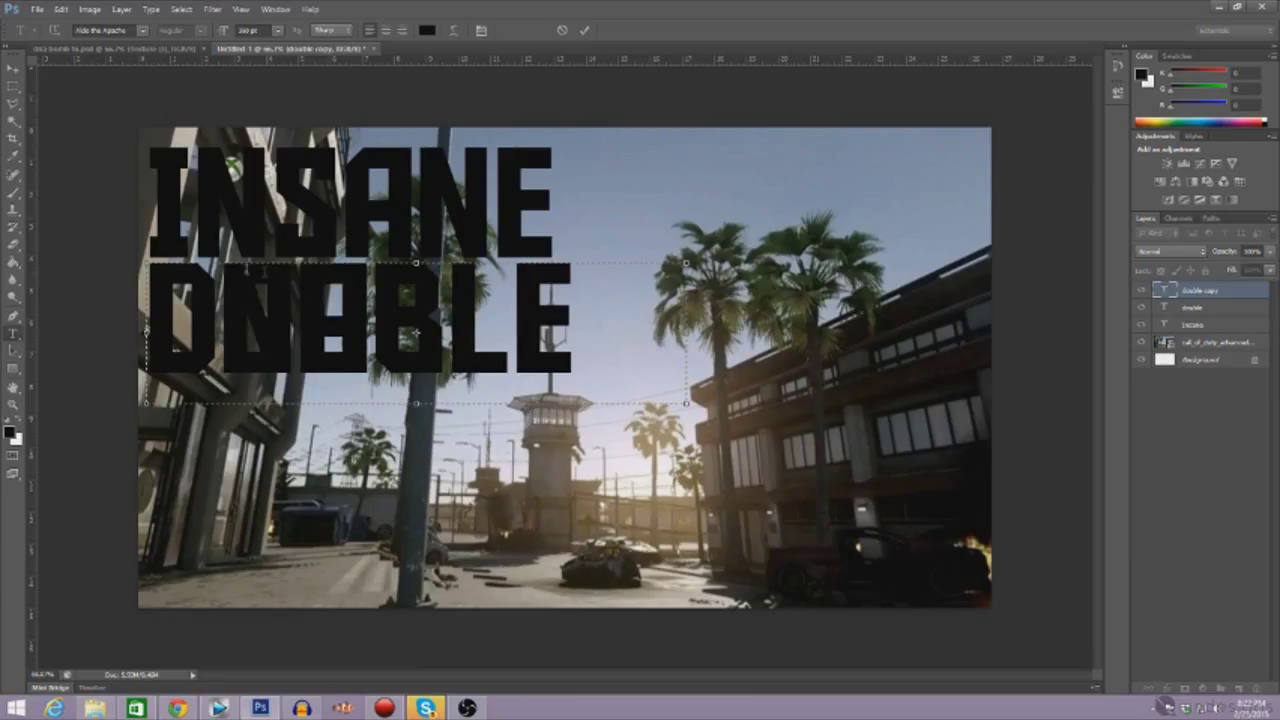
left_click_drag(361, 309, 199, 116)
left_click(253, 30)
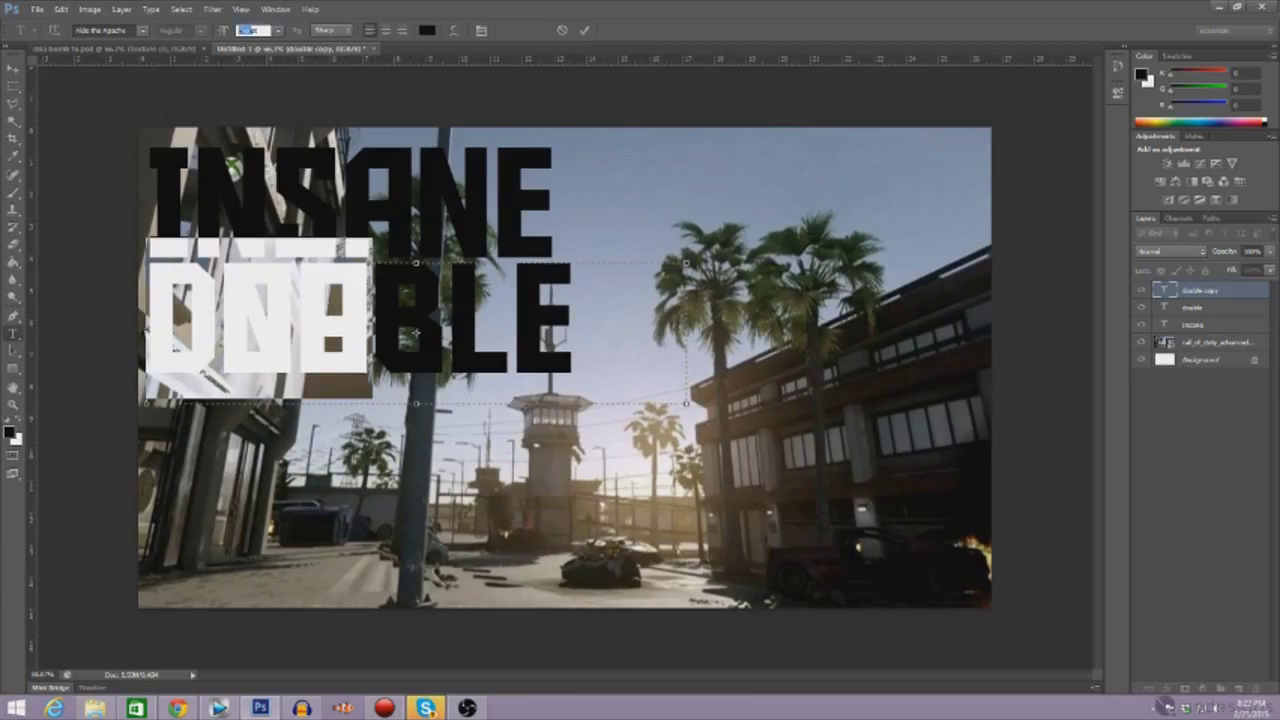
type("8")
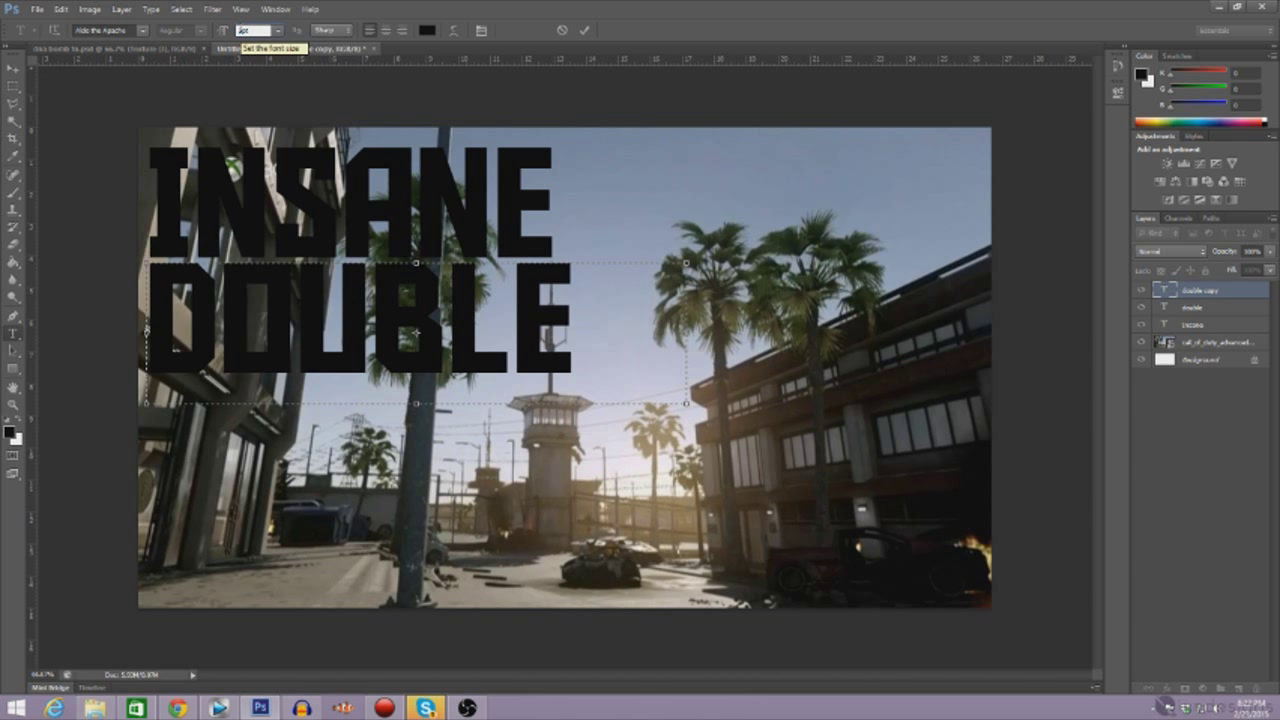
type("00")
key("Return")
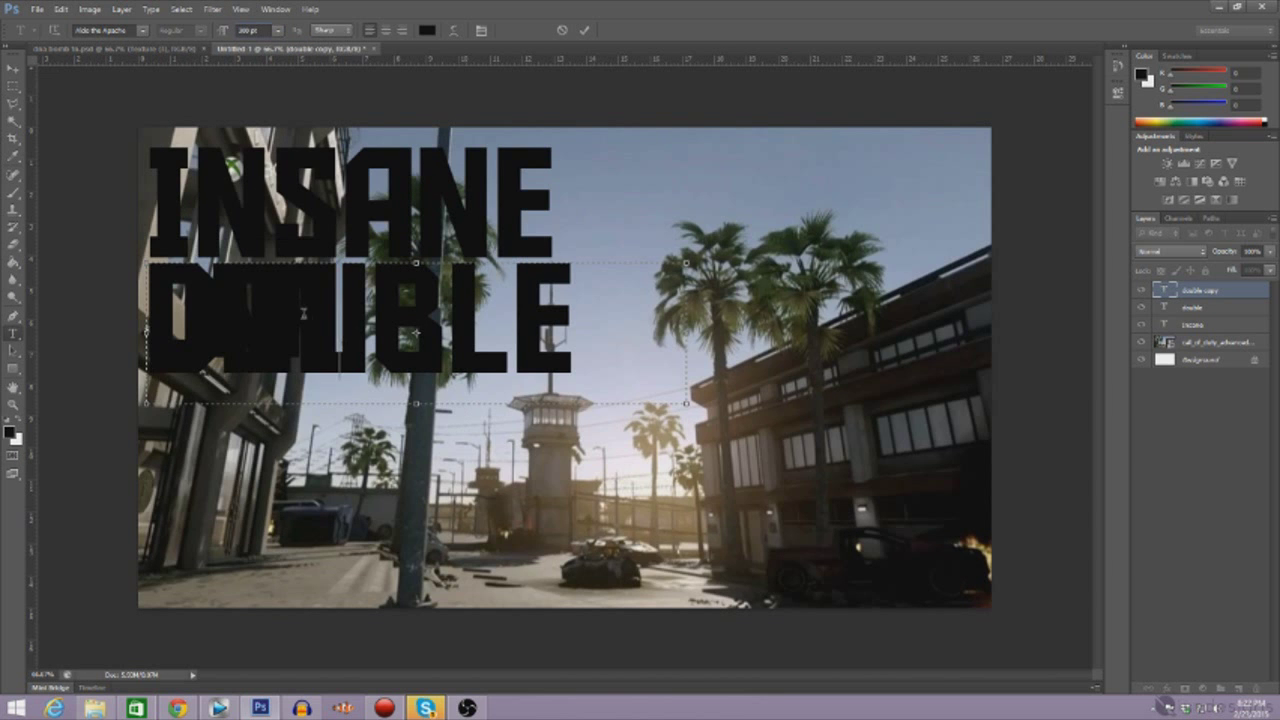
left_click(13, 68)
Move DNA below DOUBLE and rotate it about -6°.
left_click_drag(220, 300, 228, 420)
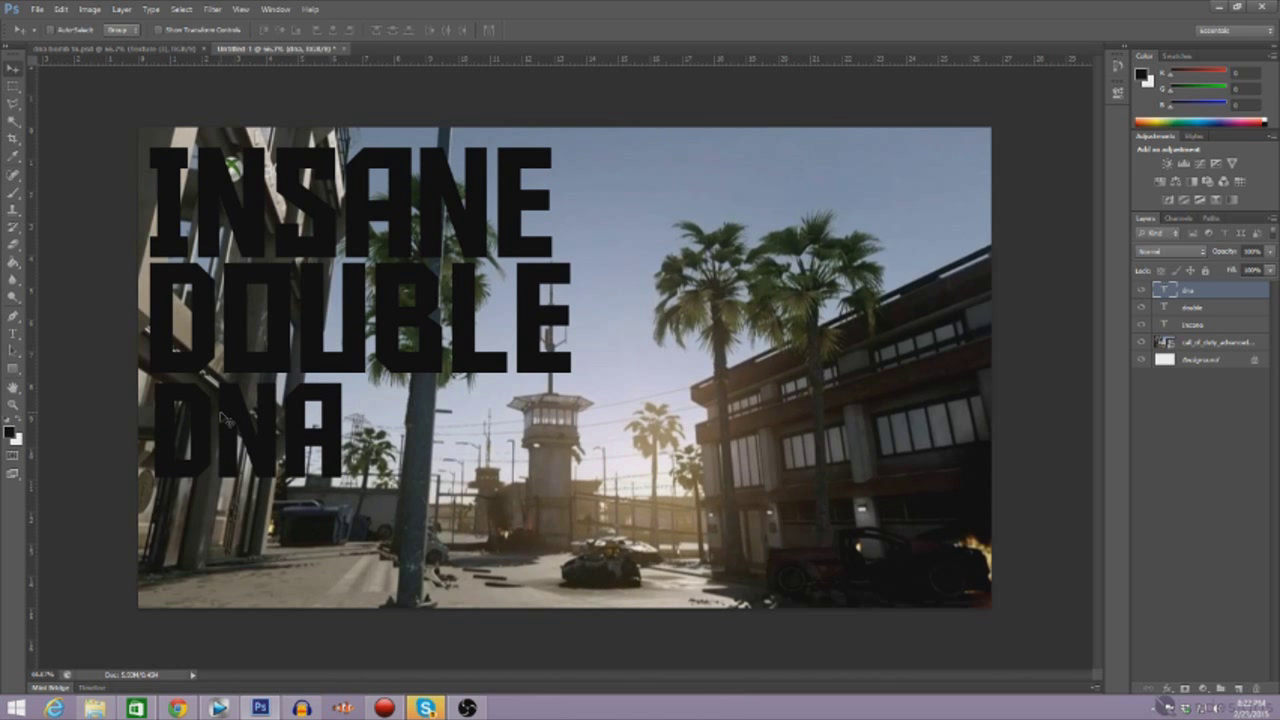
key("ctrl+t")
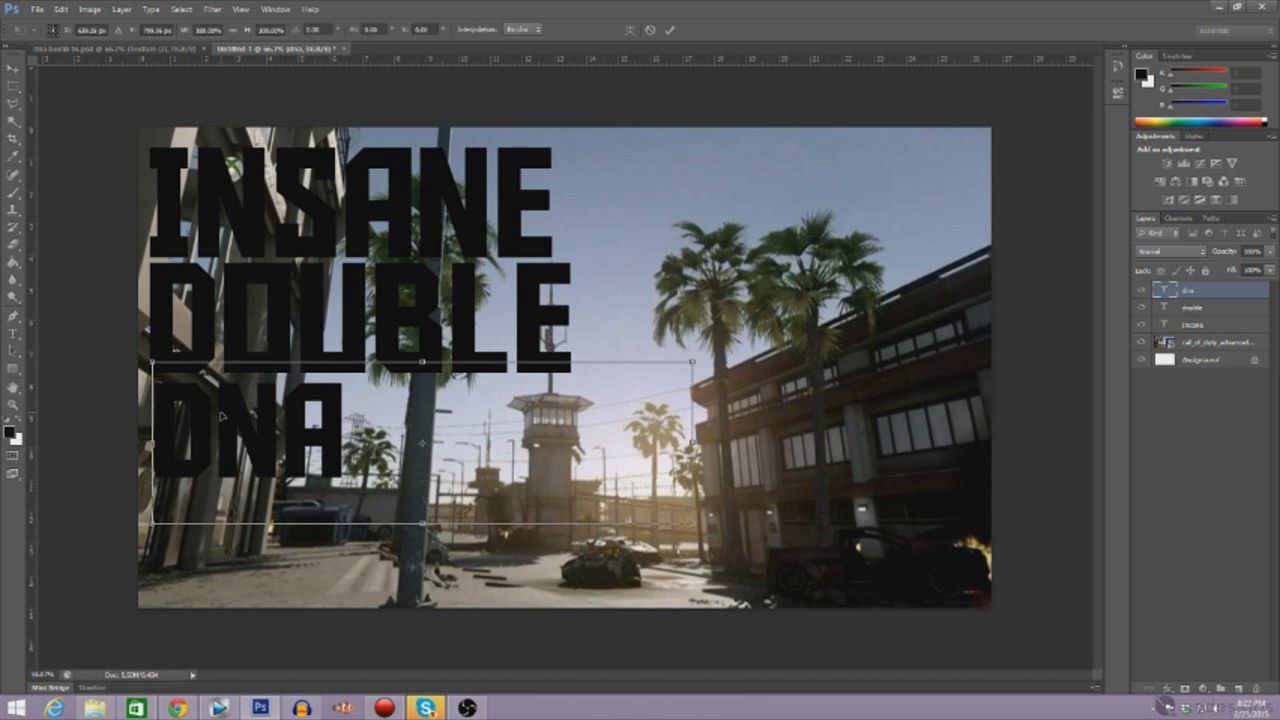
left_click_drag(415, 326, 404, 324)
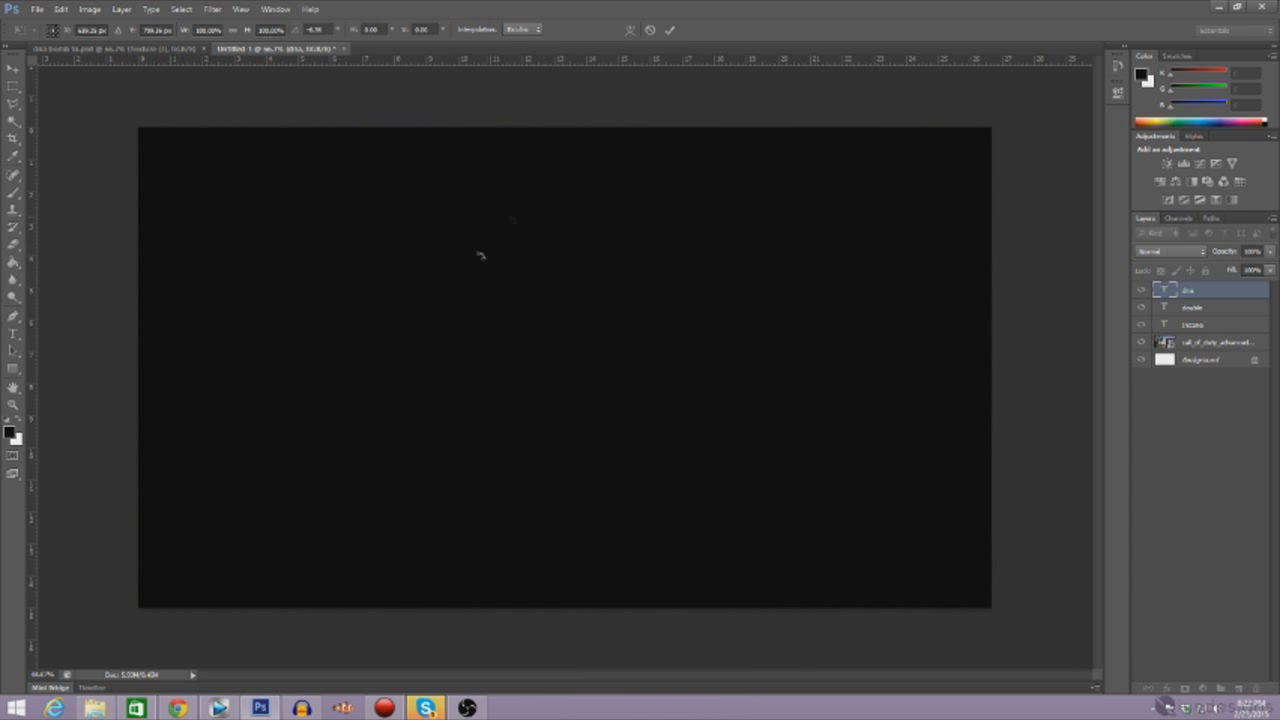
key("Return")
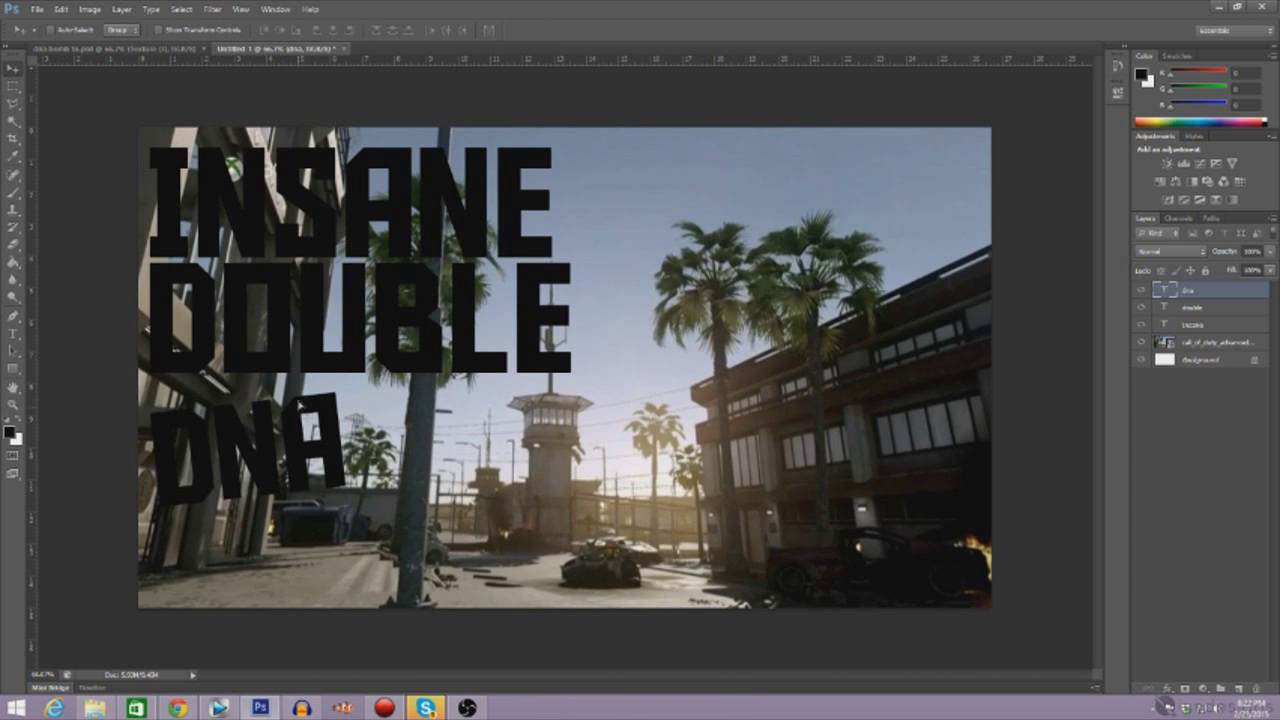
Duplicate the dna layer and retype the copy's letters to make the BOMB word.
right_click(1210, 296)
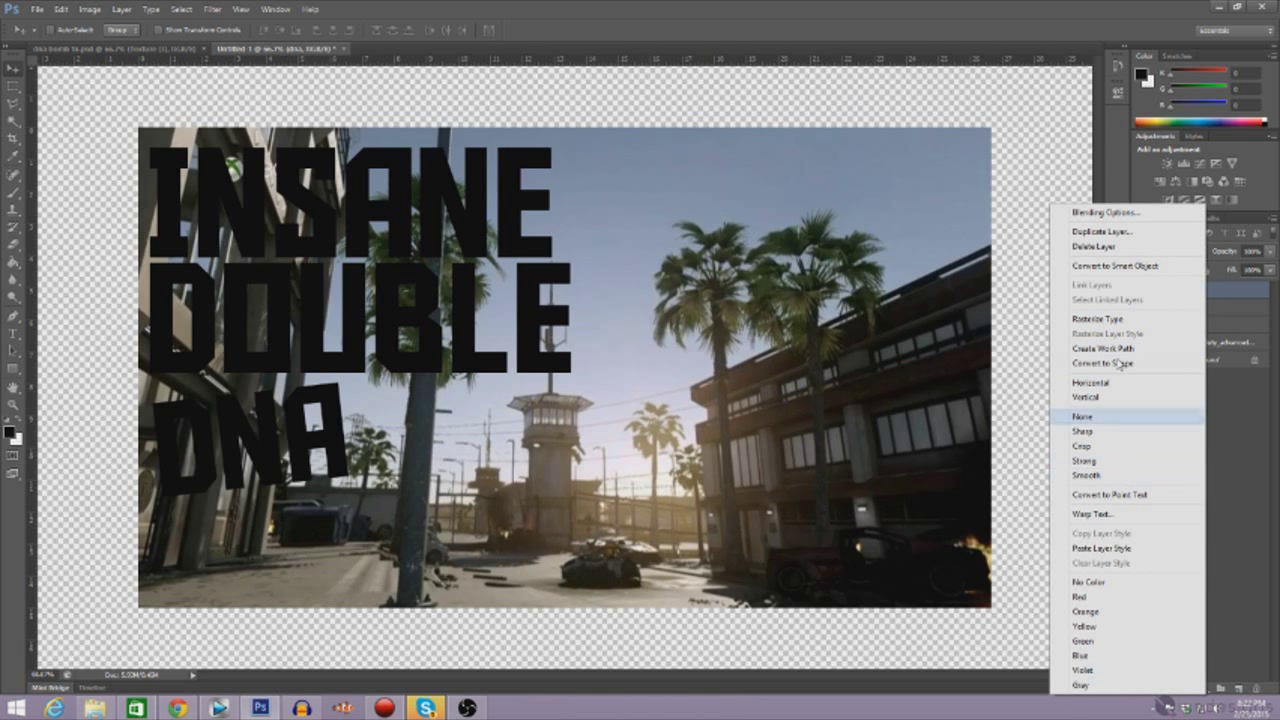
left_click(1100, 231)
left_click(745, 218)
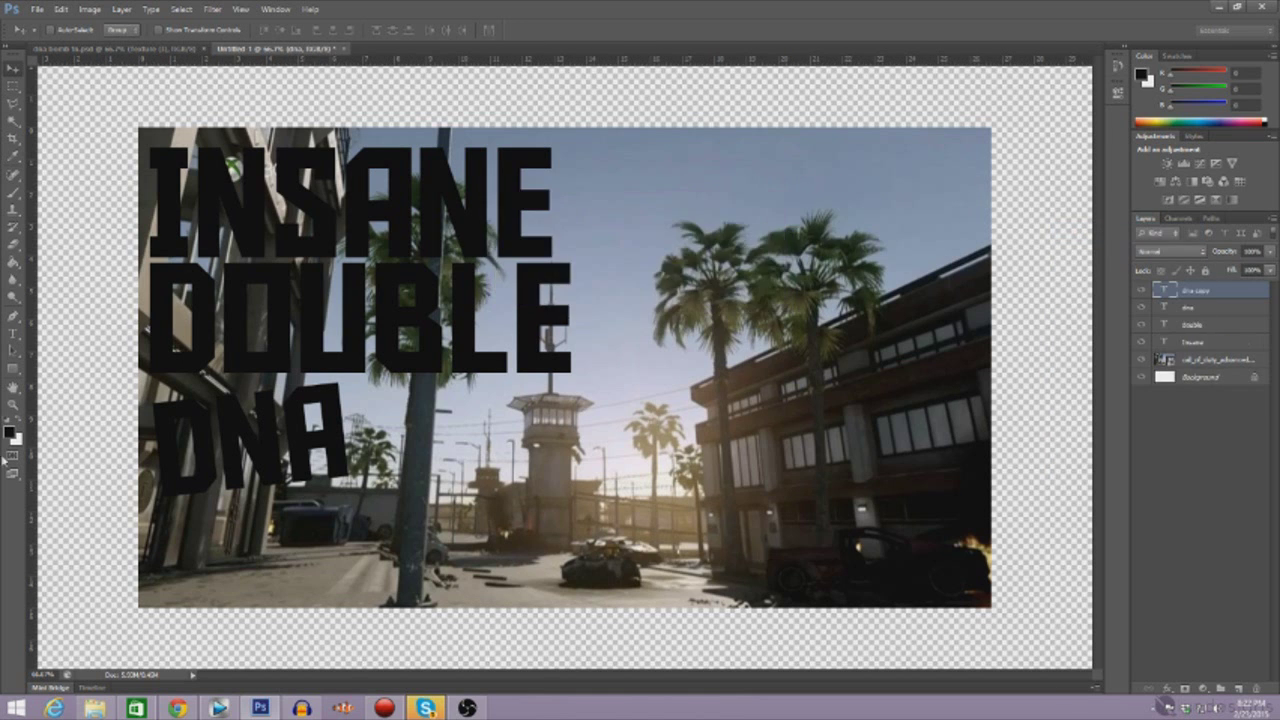
left_click(13, 333)
left_click_drag(339, 435, 47, 441)
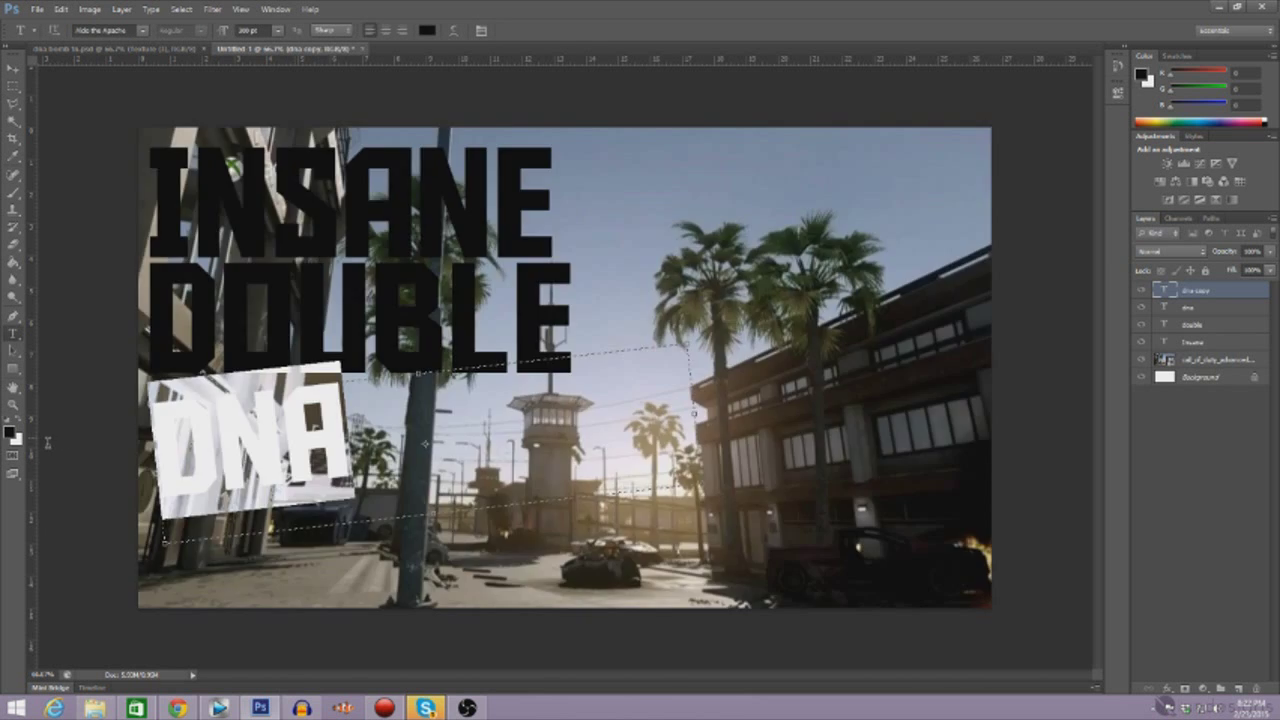
key("Right")
type("MB")
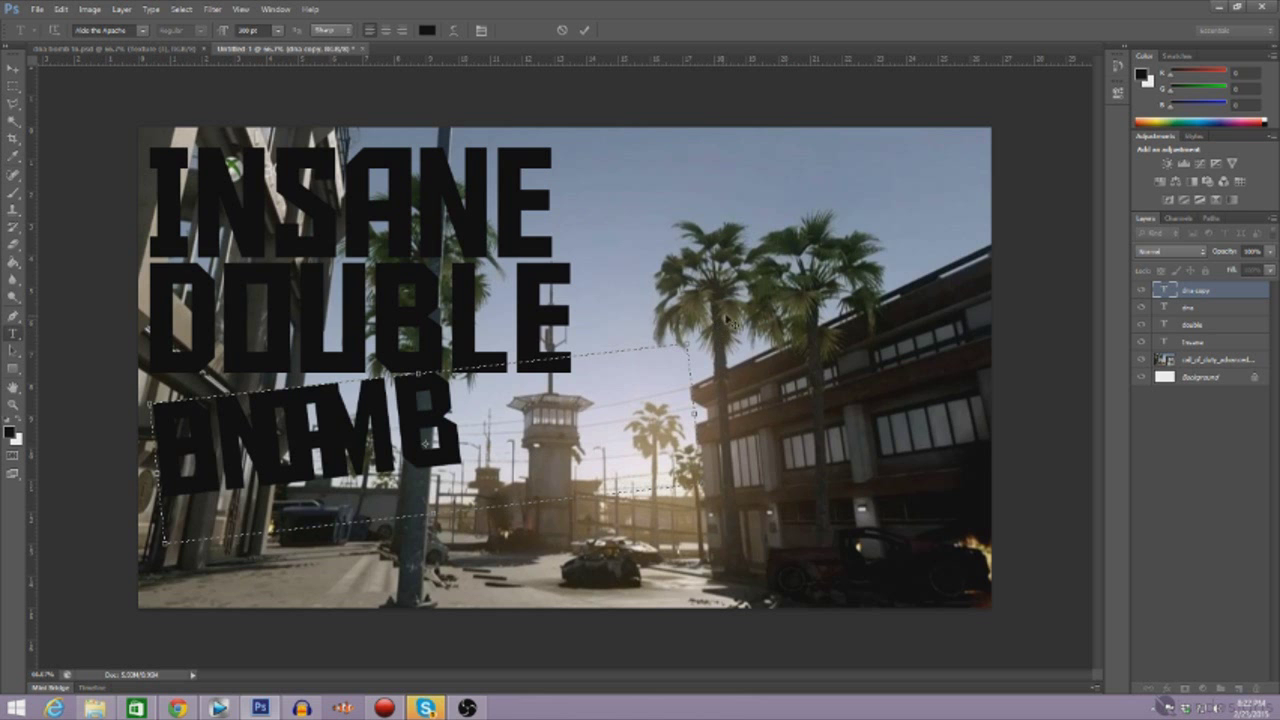
Rotate the new bottom-line text and shift it to the right.
left_click_drag(735, 328, 750, 378)
key("ctrl+Return")
key("v")
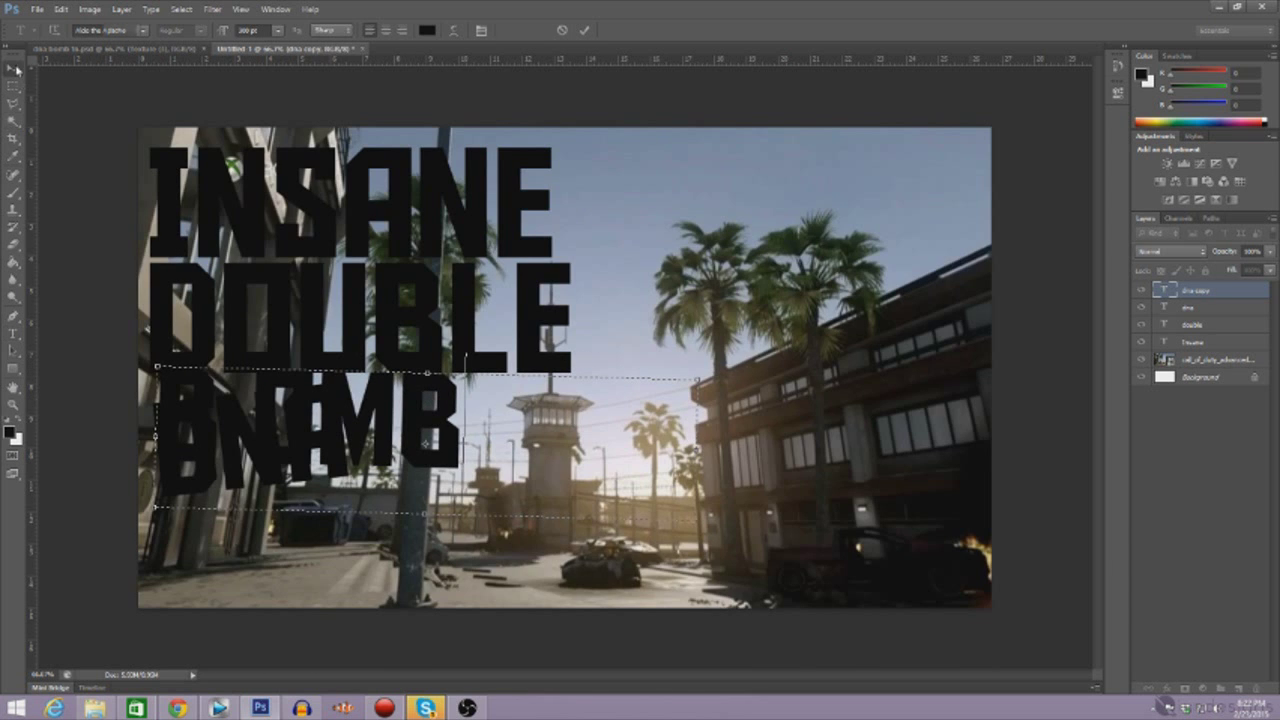
left_click_drag(437, 449, 575, 444)
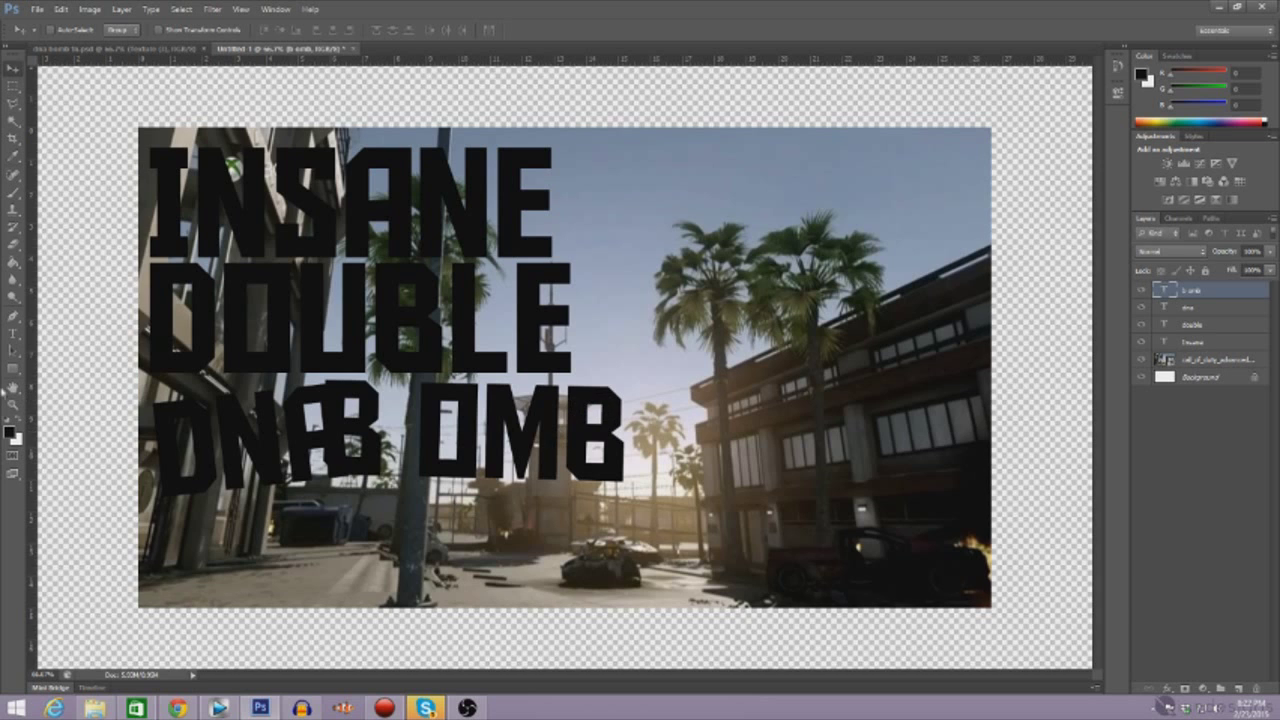
Delete the space in 'B OMB' so it reads BOMB, then nudge it right.
left_click(13, 333)
left_click(416, 430)
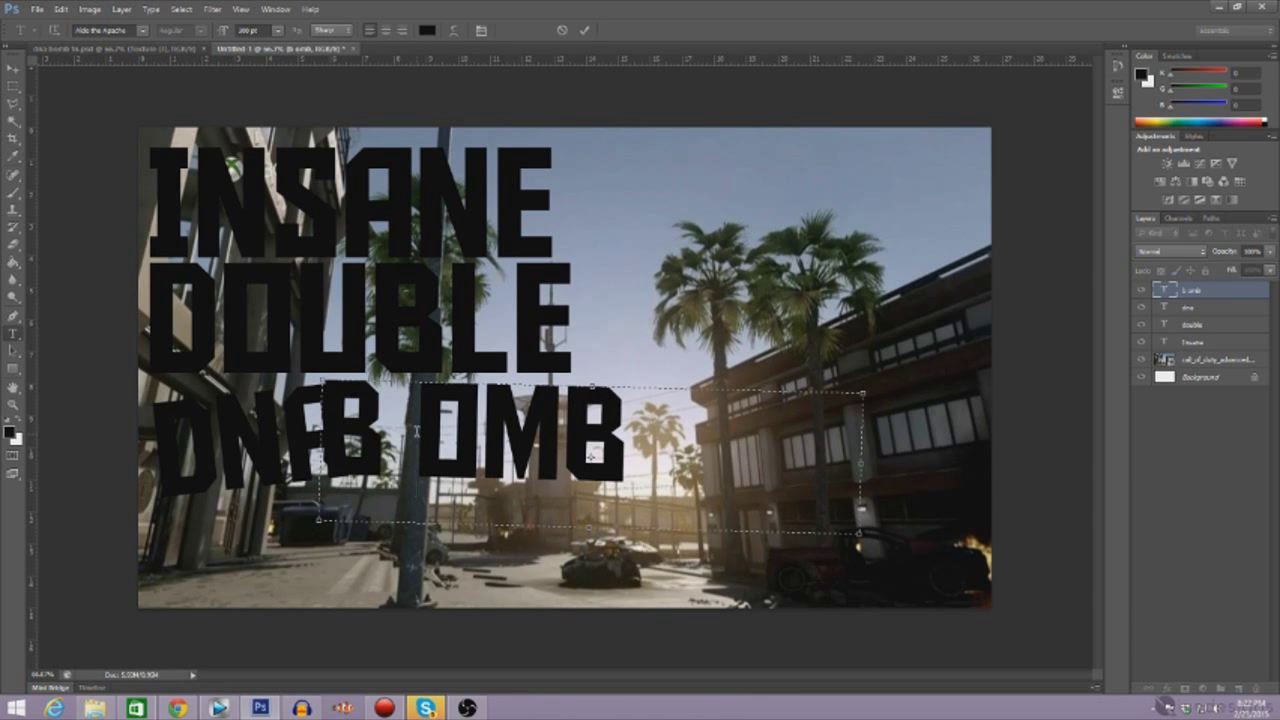
key("BackSpace")
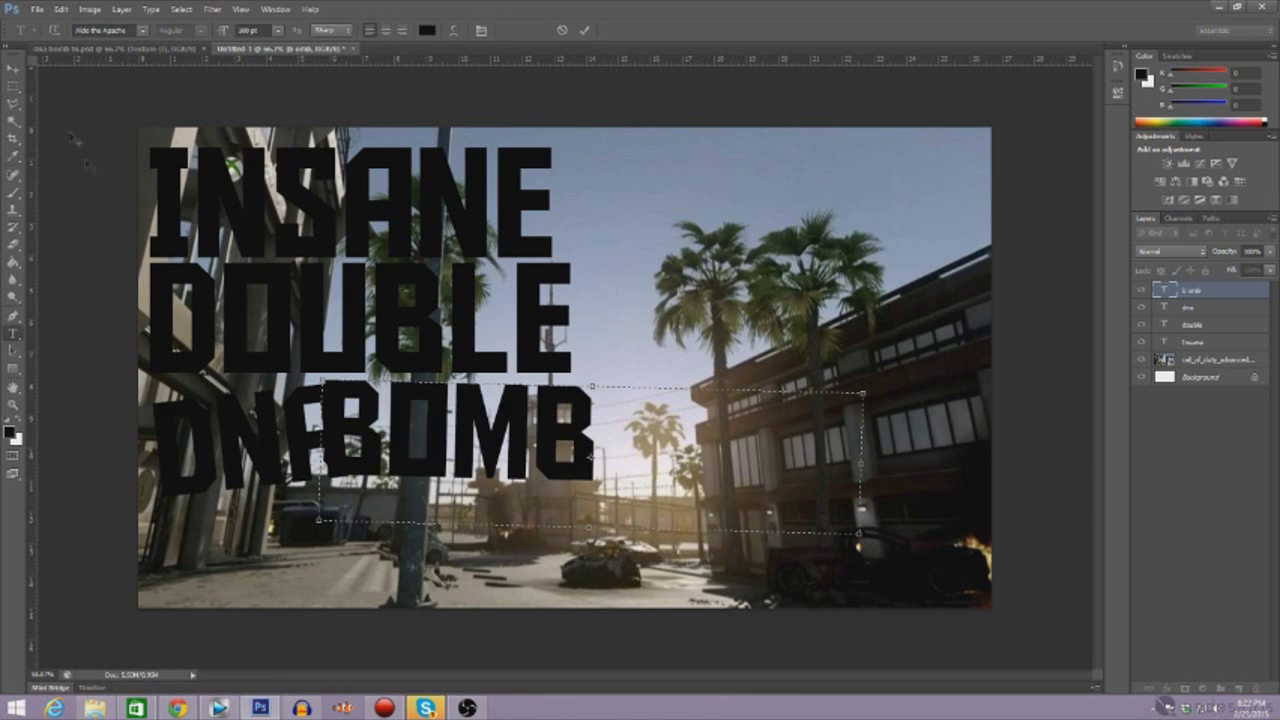
left_click(16, 68)
left_click_drag(409, 396, 422, 395)
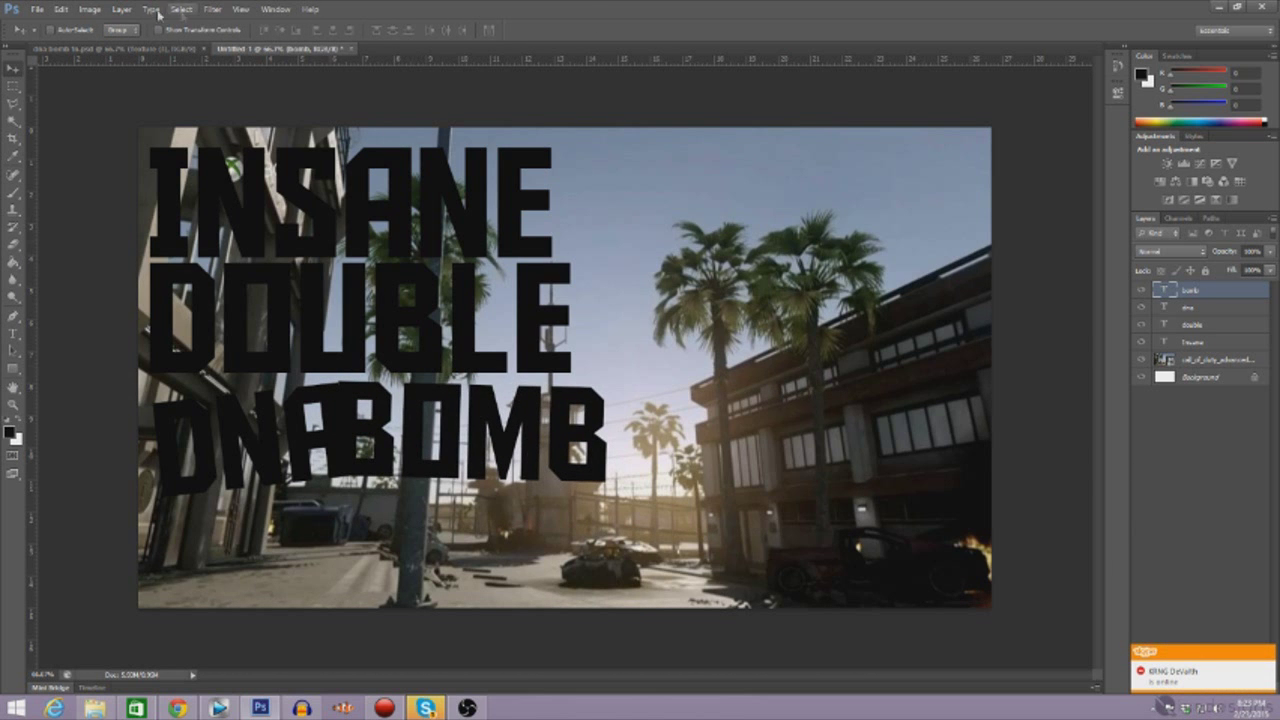
Copy the Dna layer style from dna bomb ts.psd.
left_click(128, 48)
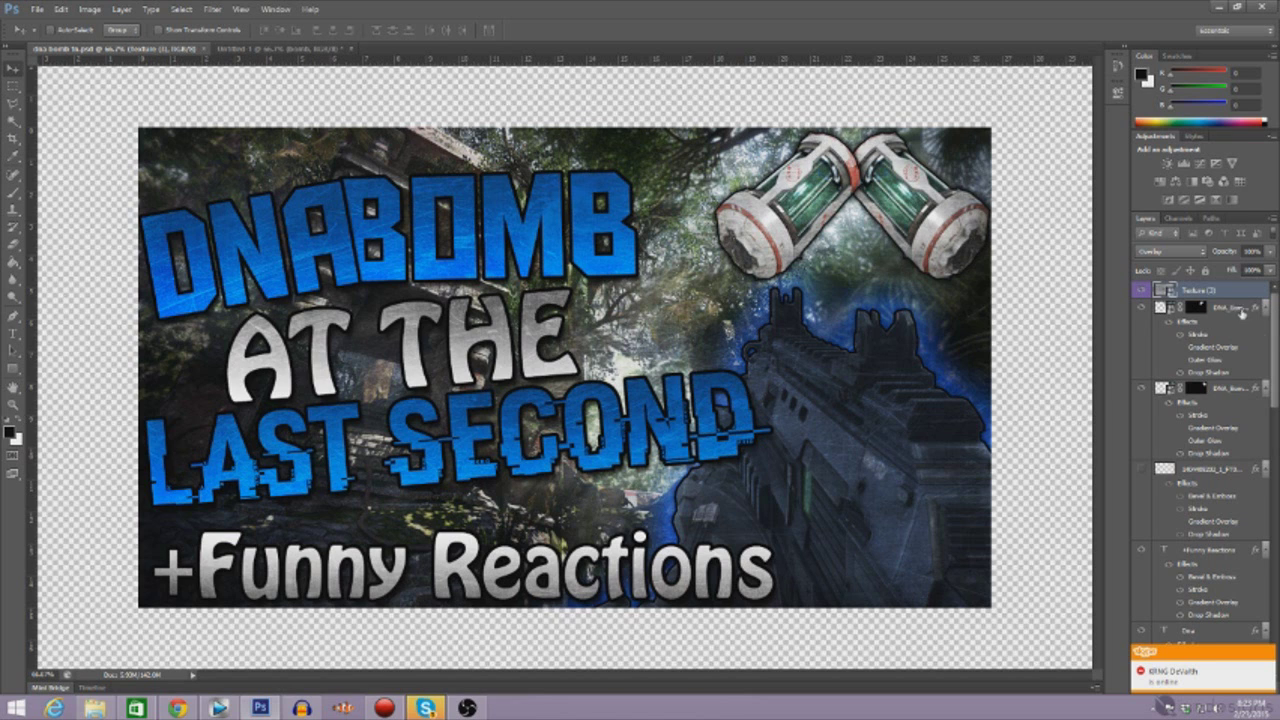
scroll(1276, 440, "down", 7)
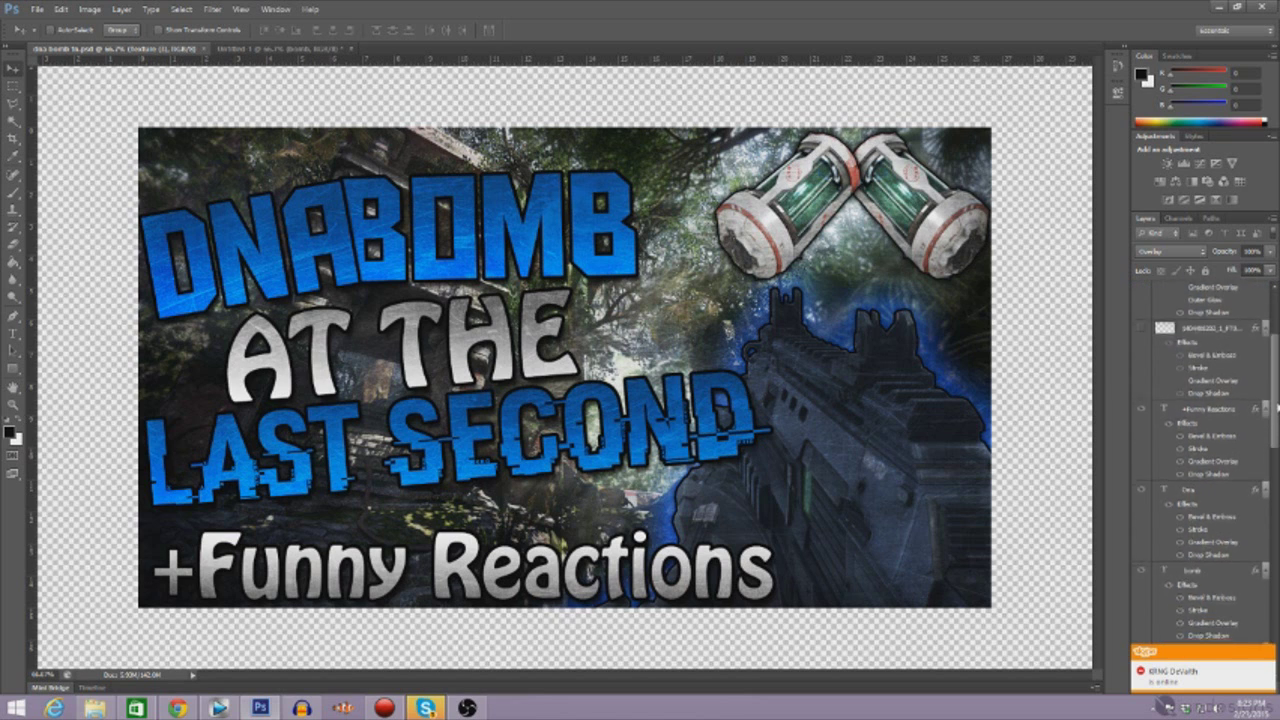
left_click(1190, 364)
right_click(1190, 364)
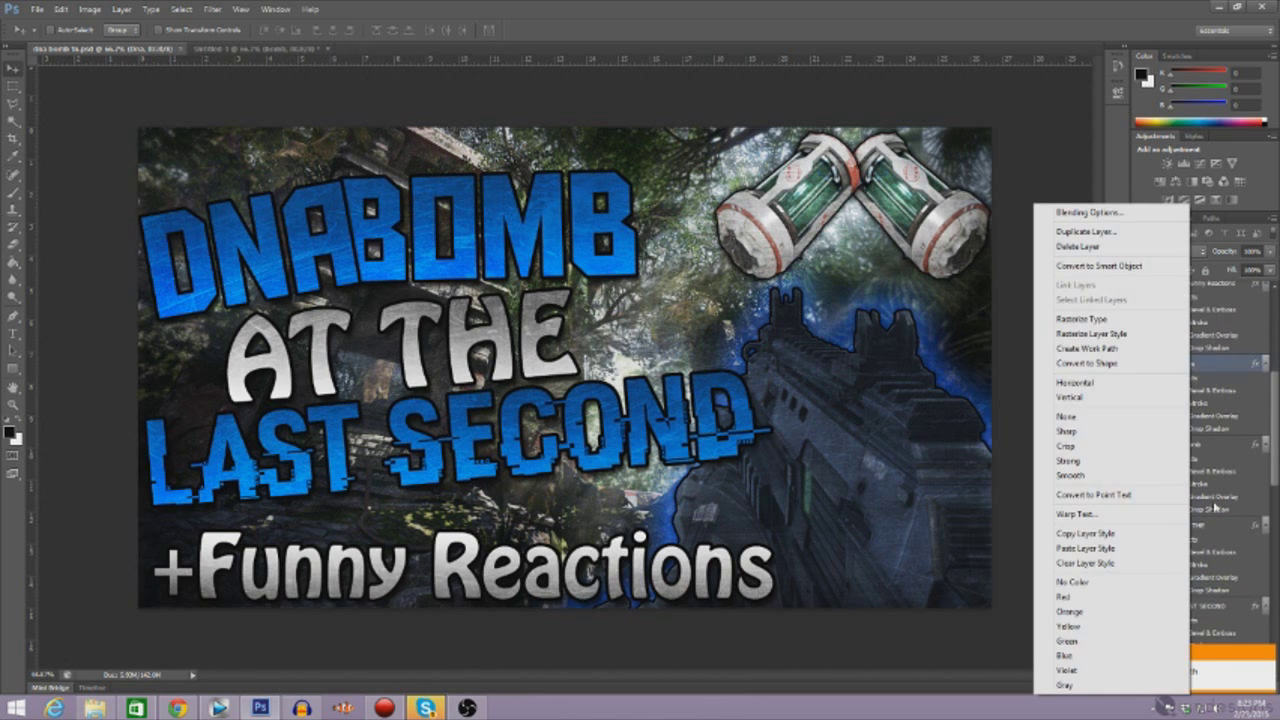
left_click(1112, 536)
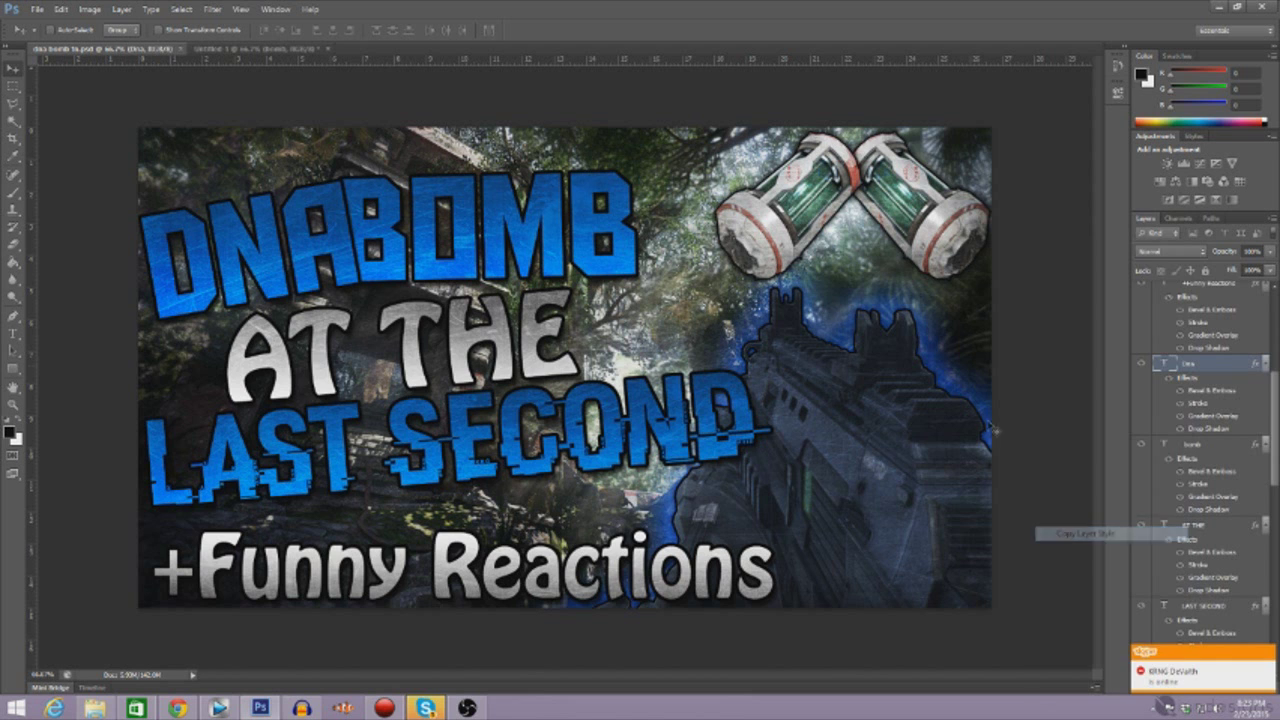
Paste that layer style onto the insane, double, dna and bomb layers in Untitled 1.
left_click(255, 48)
right_click(1203, 344)
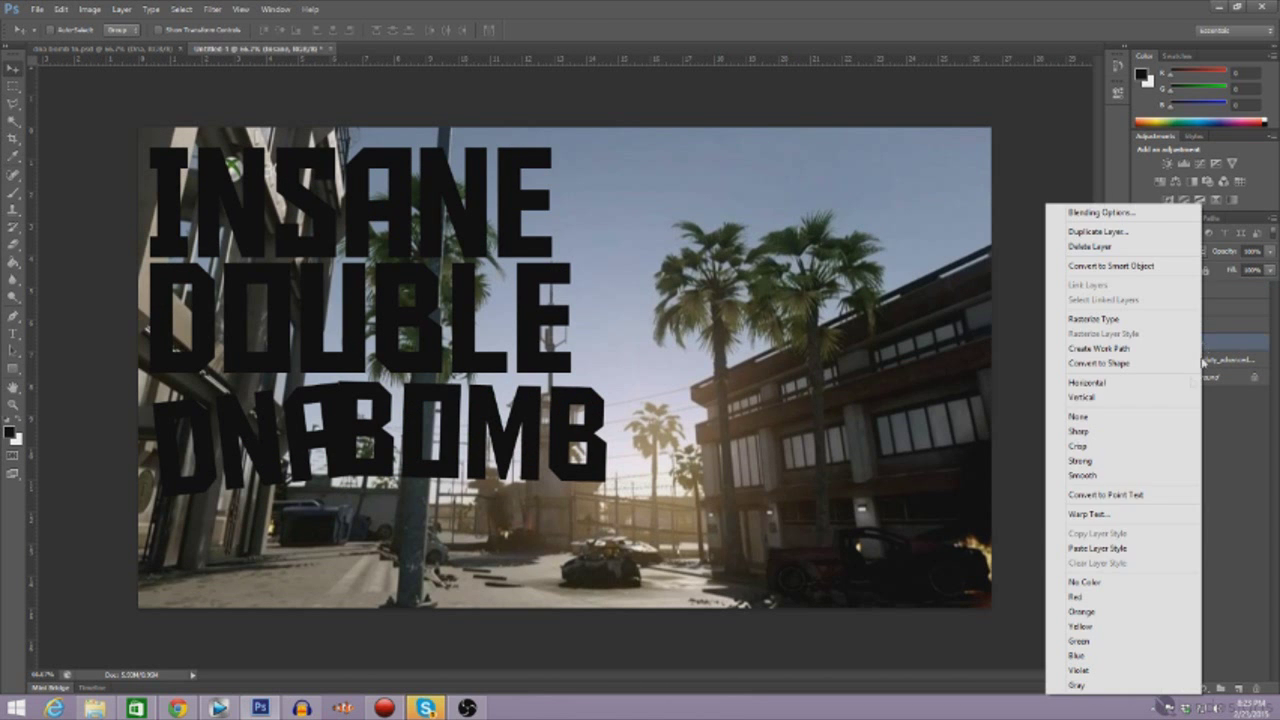
left_click(1090, 538)
right_click(1198, 328)
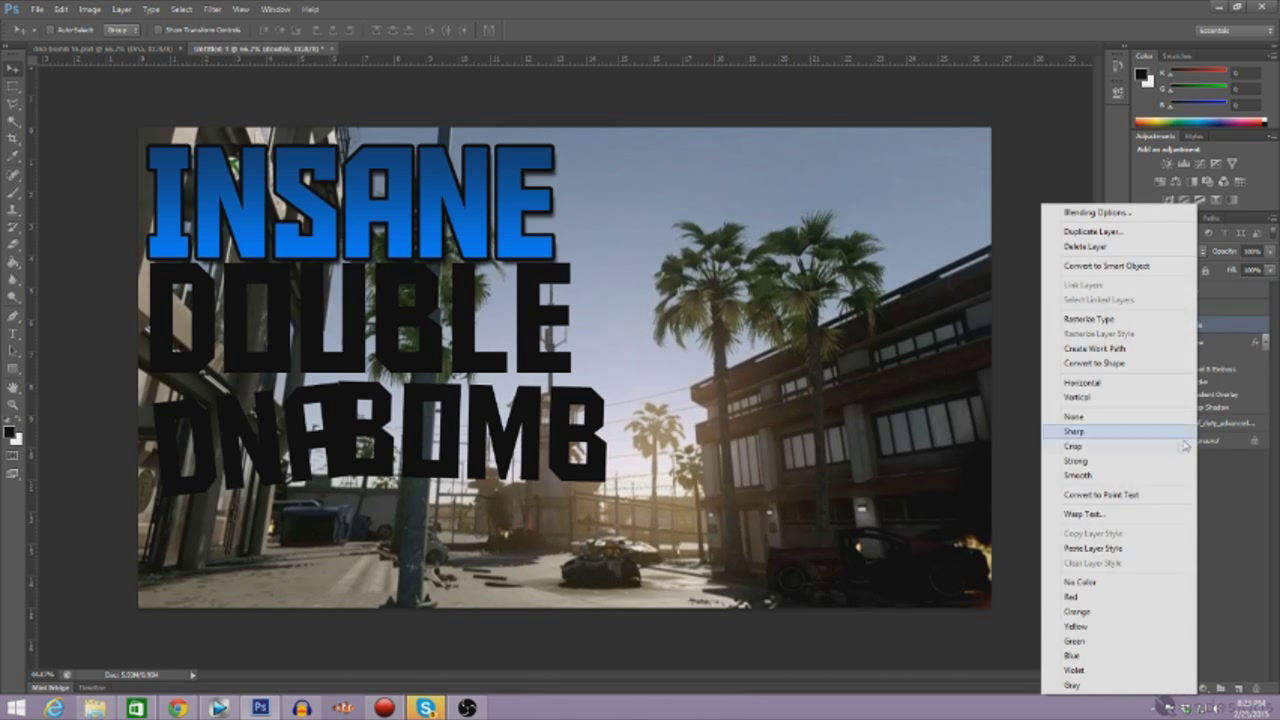
left_click(1090, 548)
right_click(1214, 310)
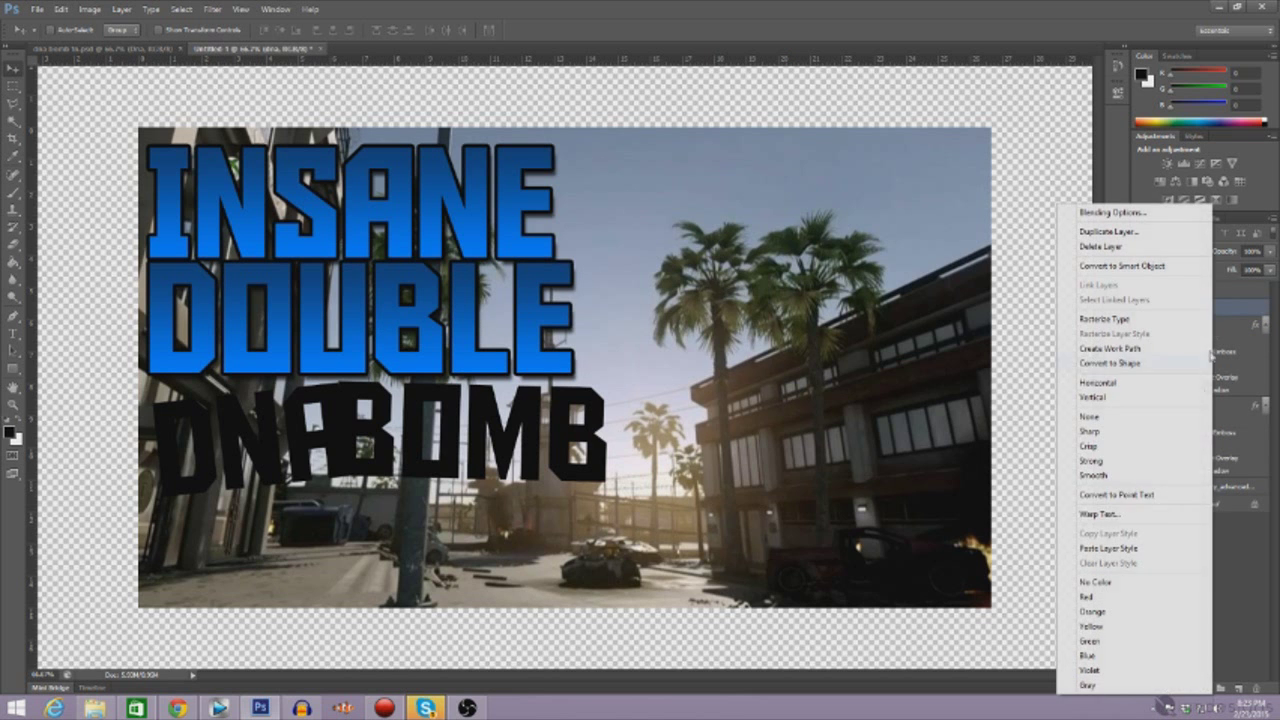
left_click(1090, 551)
left_click(1225, 293)
right_click(1225, 293)
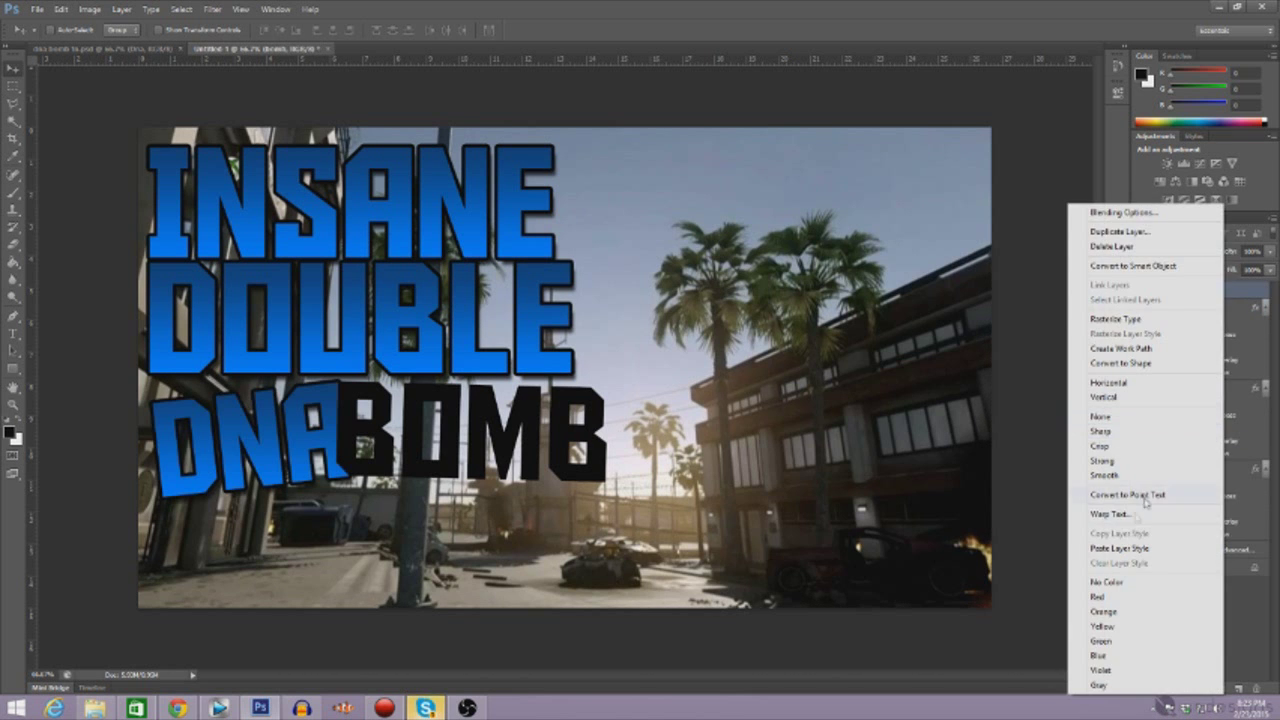
left_click(1090, 548)
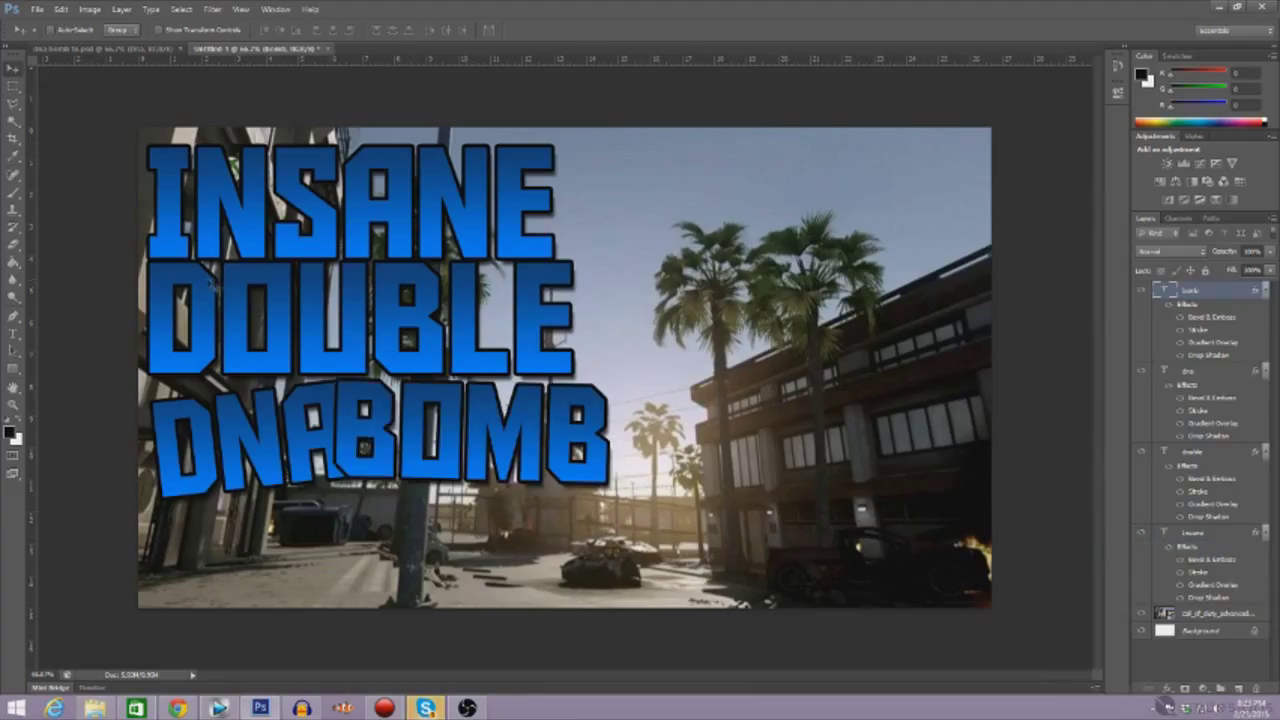
Duplicate the double layer, retype it as BAL-27, and move it below DNABOMB.
right_click(1201, 455)
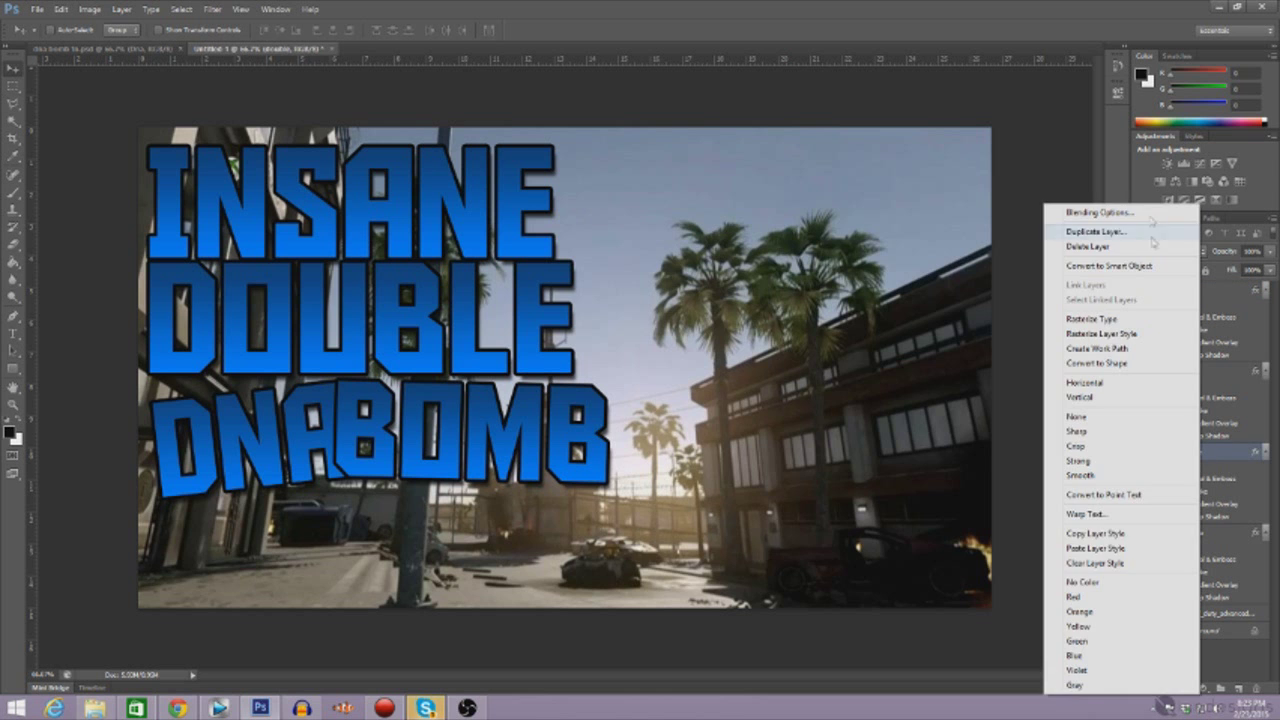
left_click(1106, 233)
left_click(752, 219)
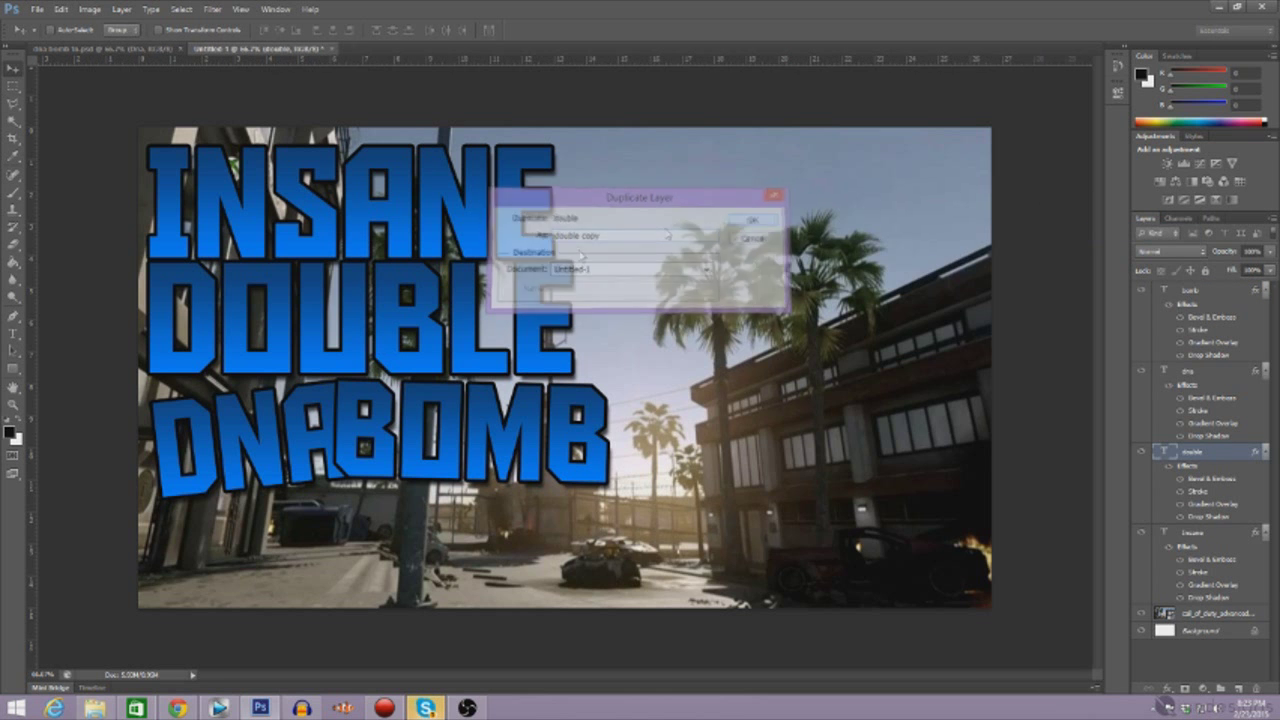
key("t")
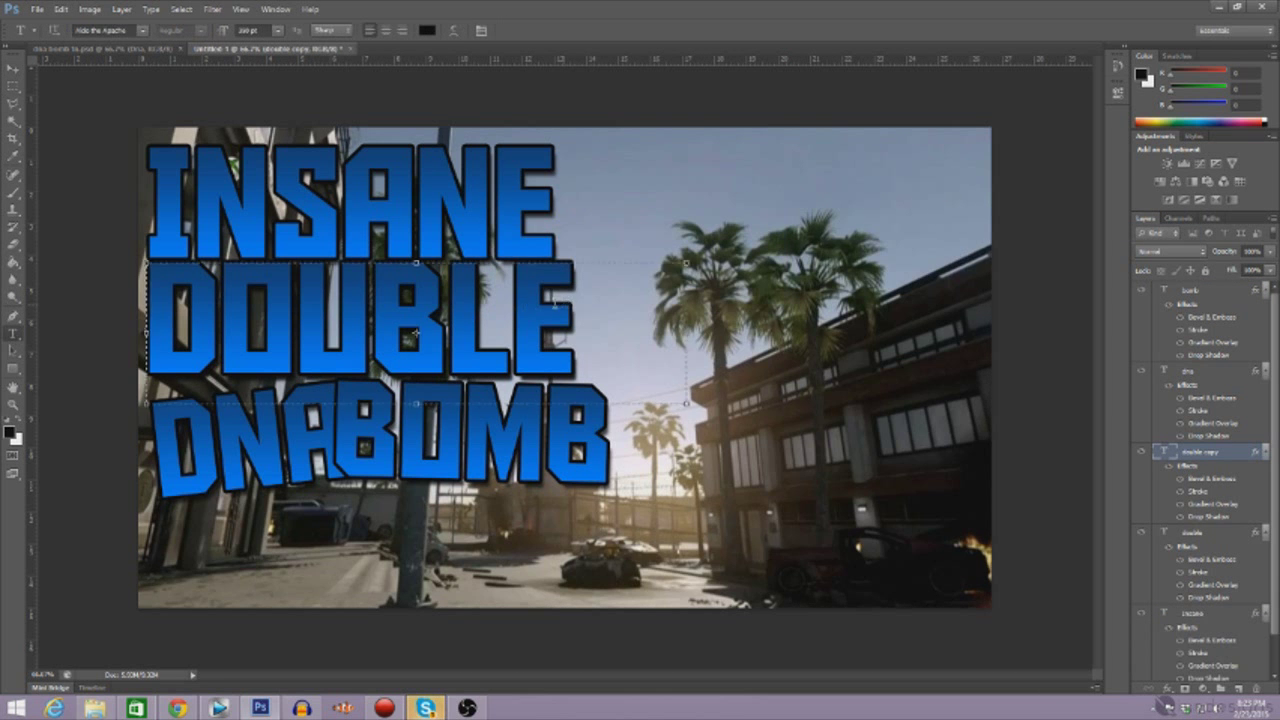
left_click(555, 304)
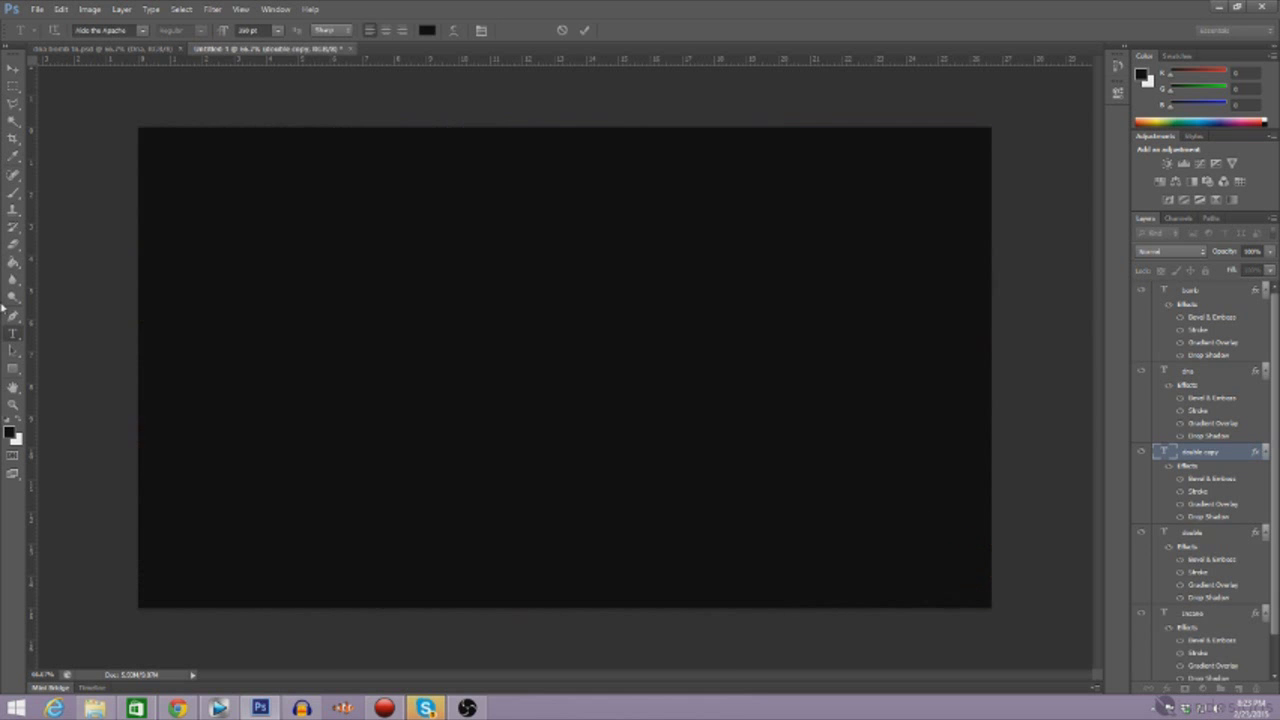
type("LZZLE")
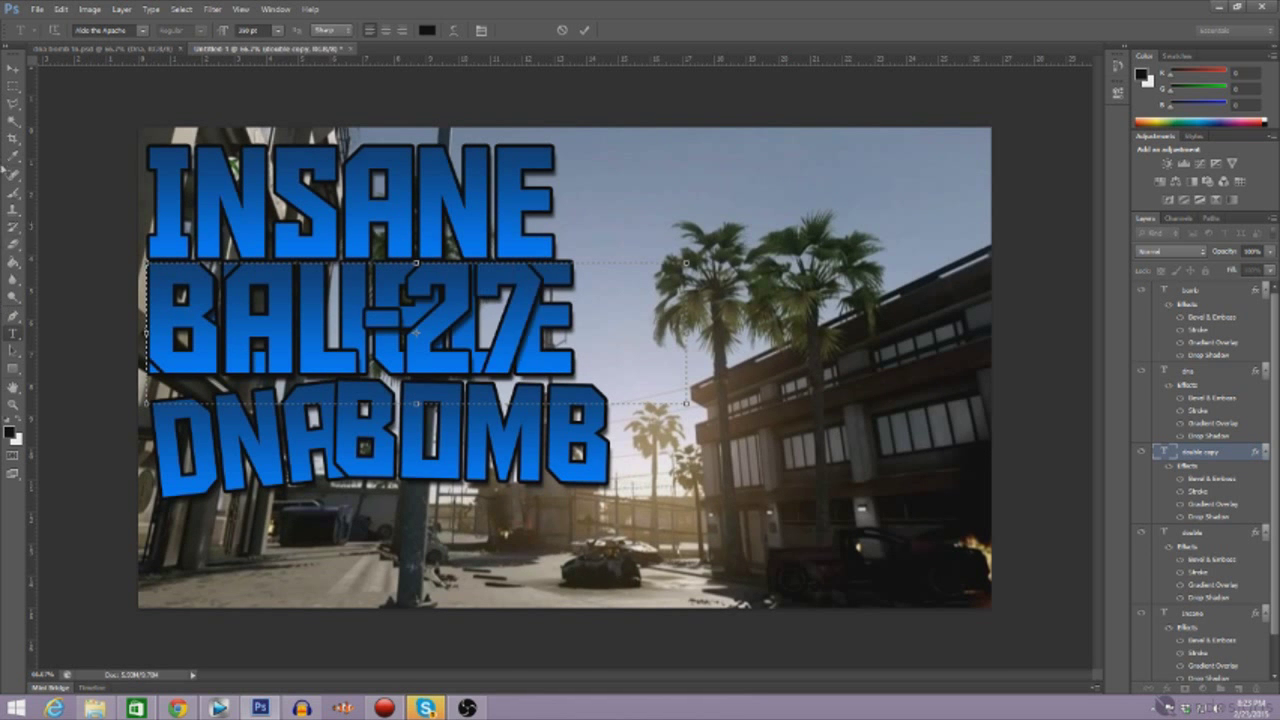
left_click(13, 67)
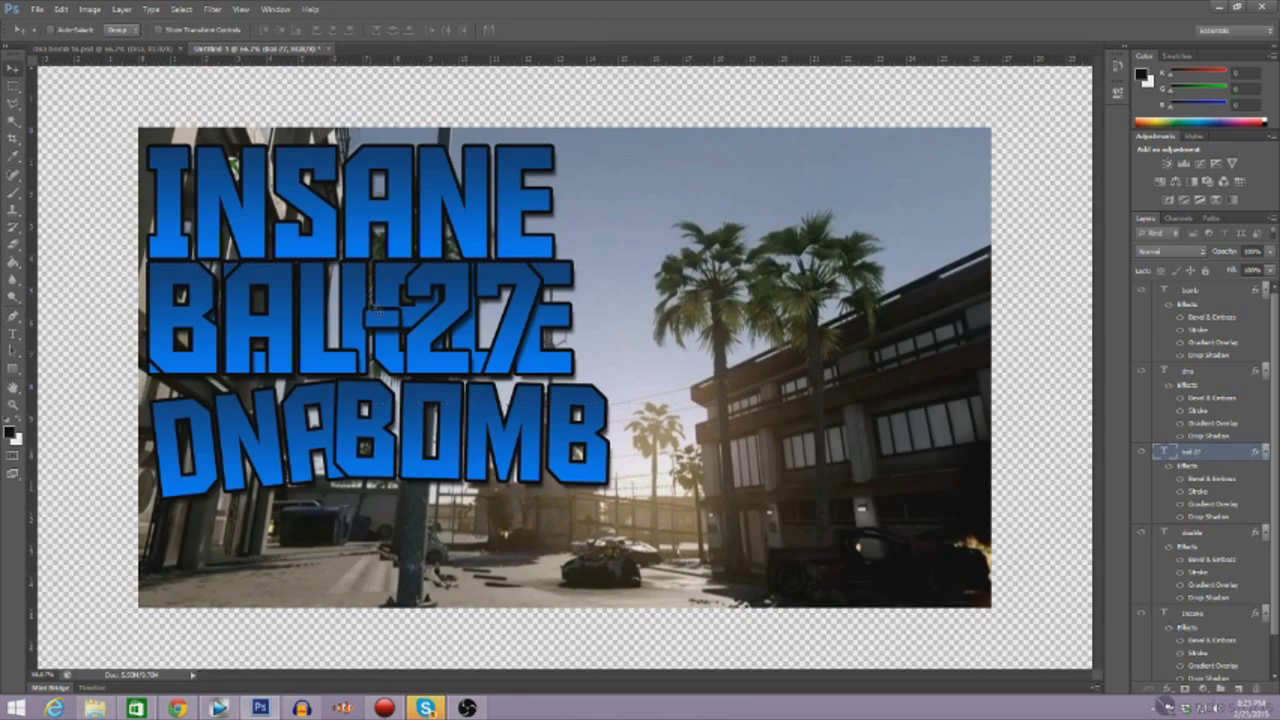
left_click_drag(429, 324, 442, 554)
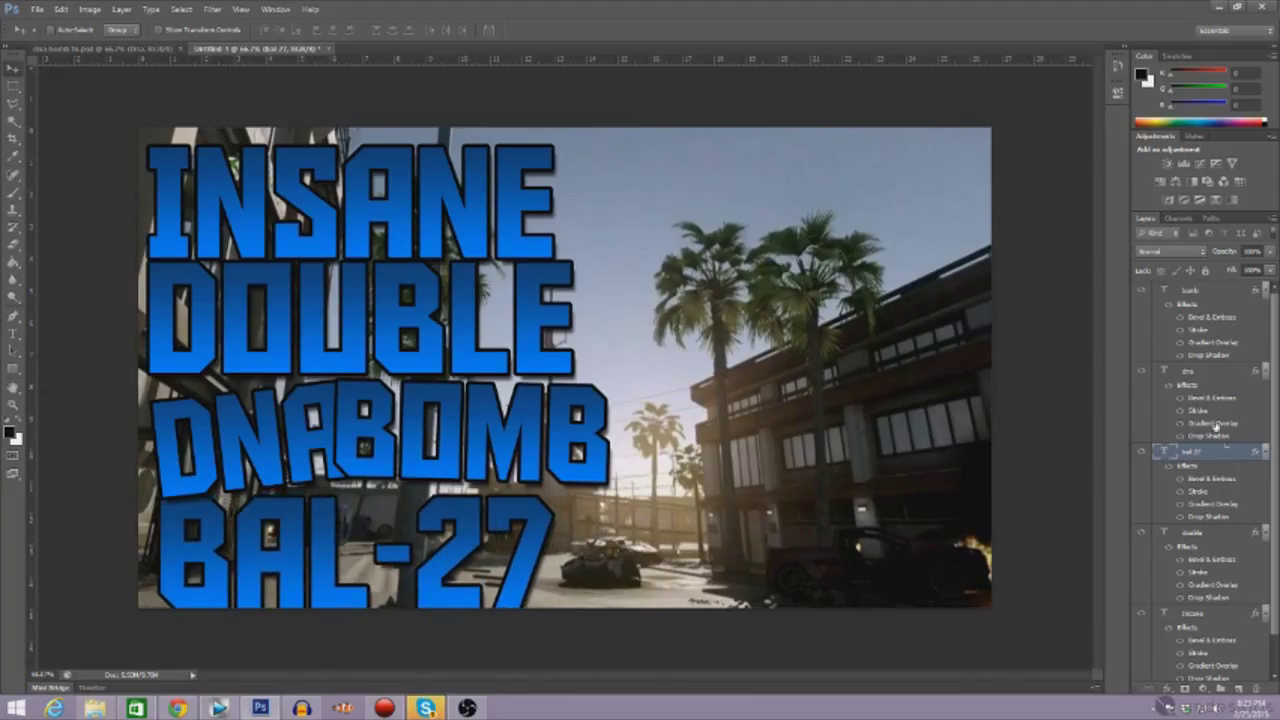
Raise INSANE and DOUBLE slightly, move the bal 27 layer to top, and lift BAL-27.
left_click(1200, 614)
left_click_drag(378, 175, 378, 166)
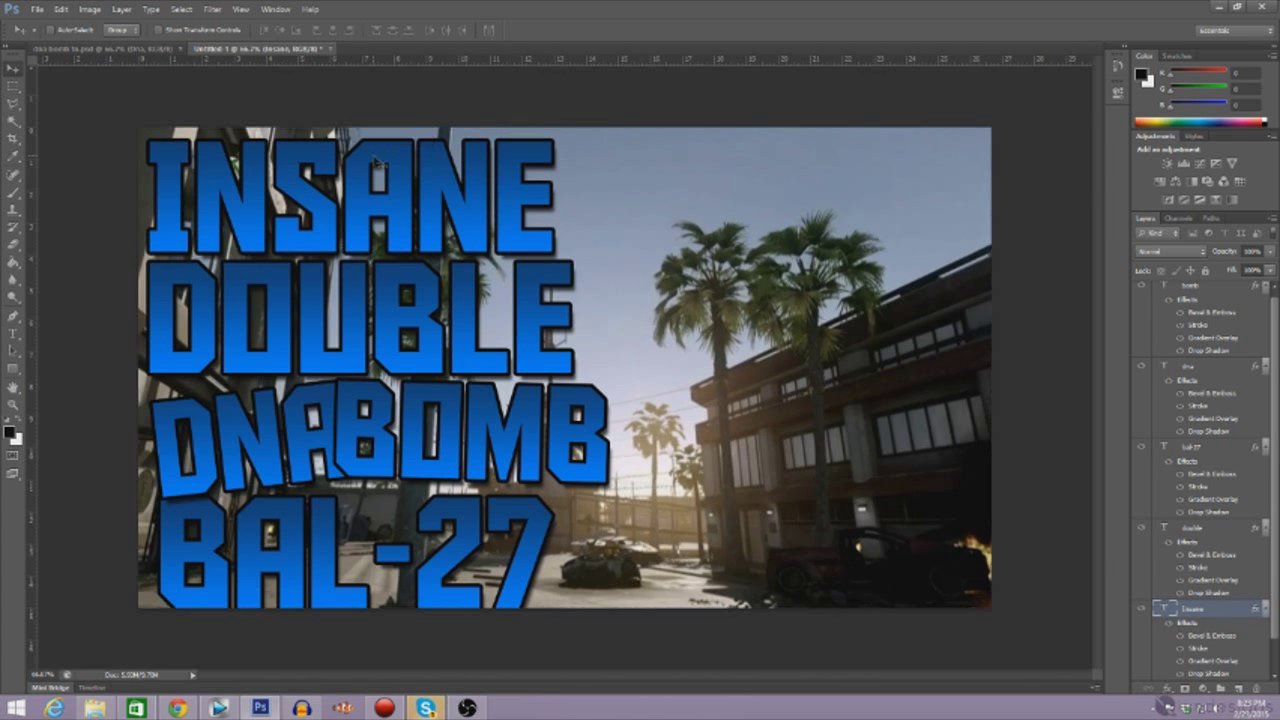
left_click(1203, 528)
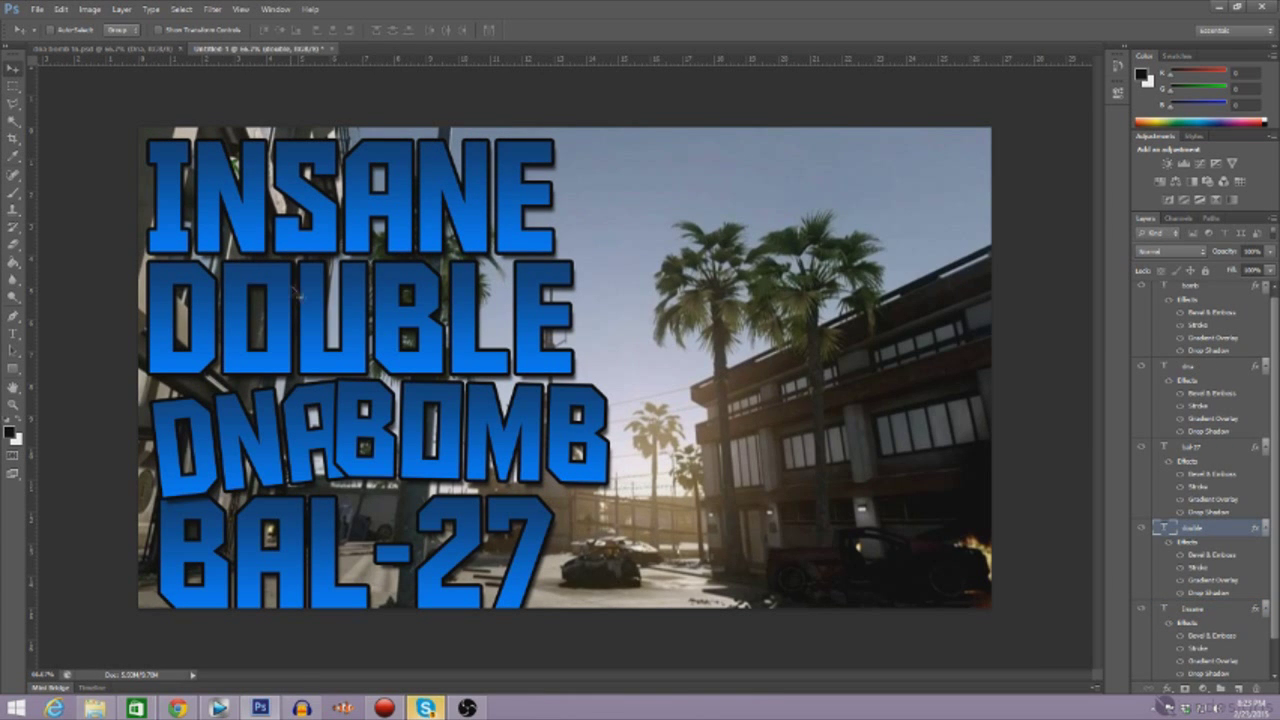
left_click_drag(316, 281, 314, 272)
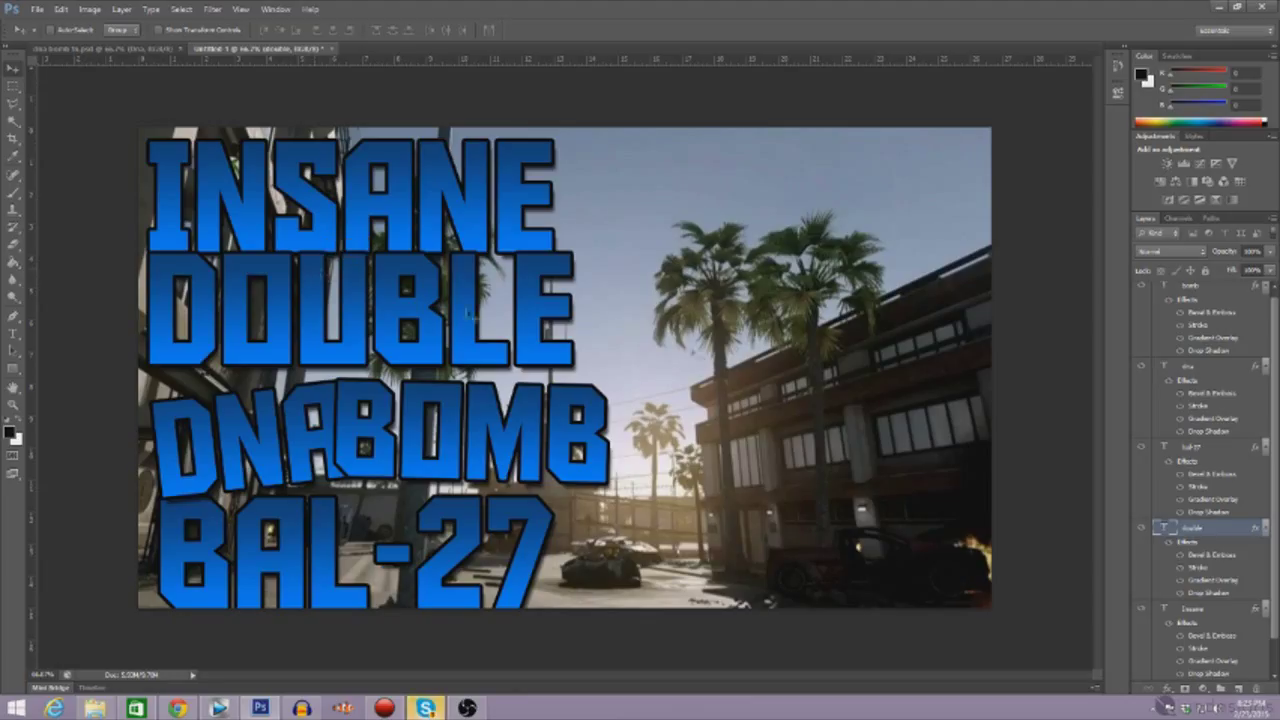
left_click_drag(1211, 453, 1200, 285)
left_click_drag(308, 552, 316, 532)
Change the dna layer's Gradient Overlay to a grey-to-white preset.
right_click(1205, 456)
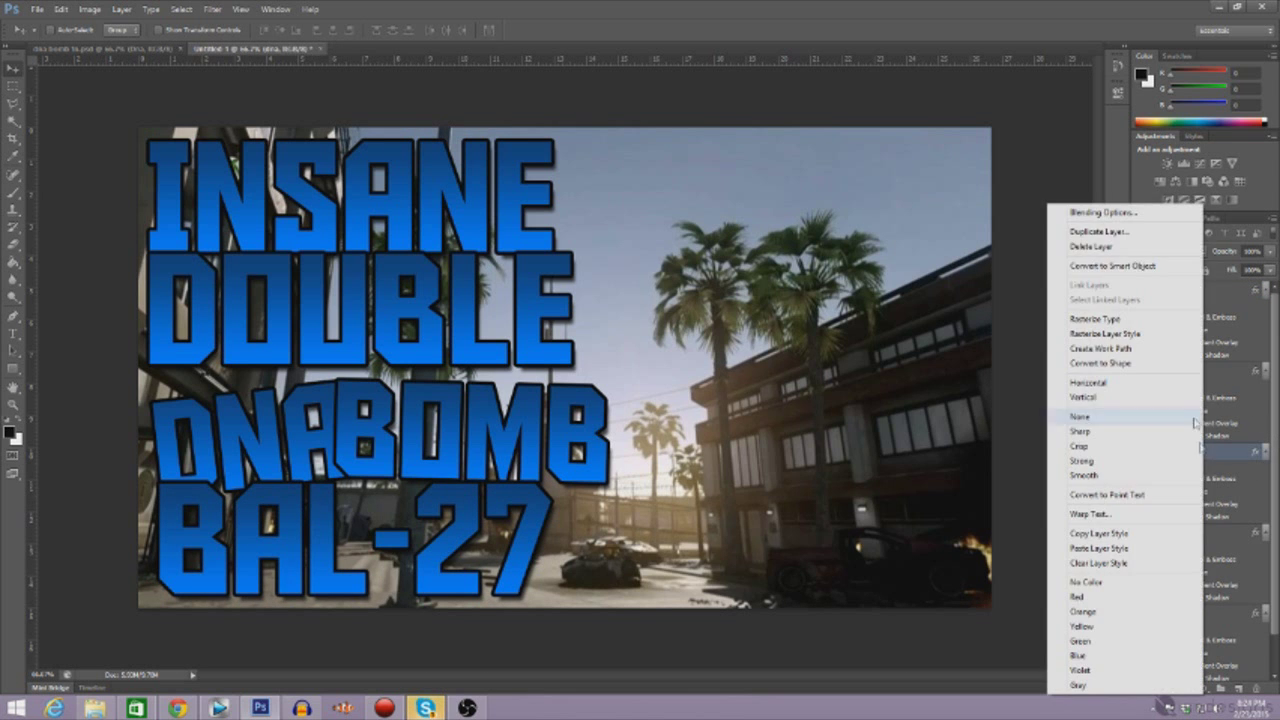
left_click(1078, 215)
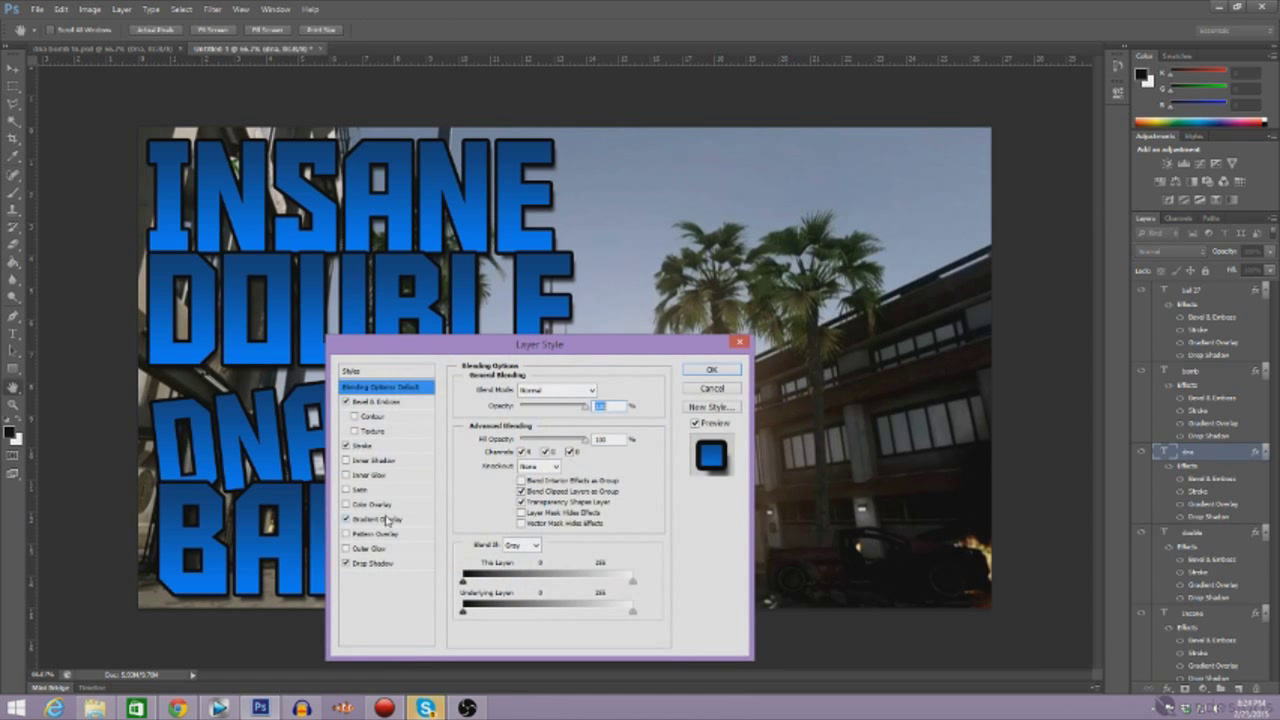
left_click(380, 519)
left_click(572, 421)
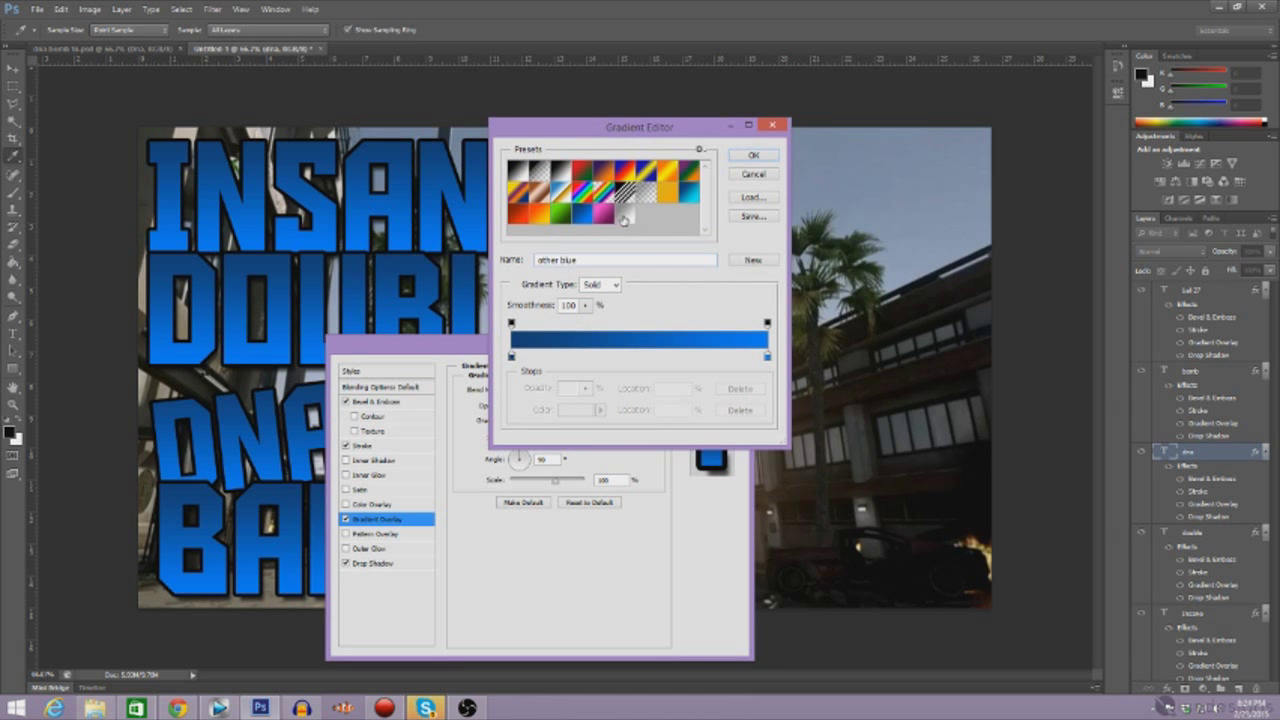
left_click(623, 217)
left_click(753, 155)
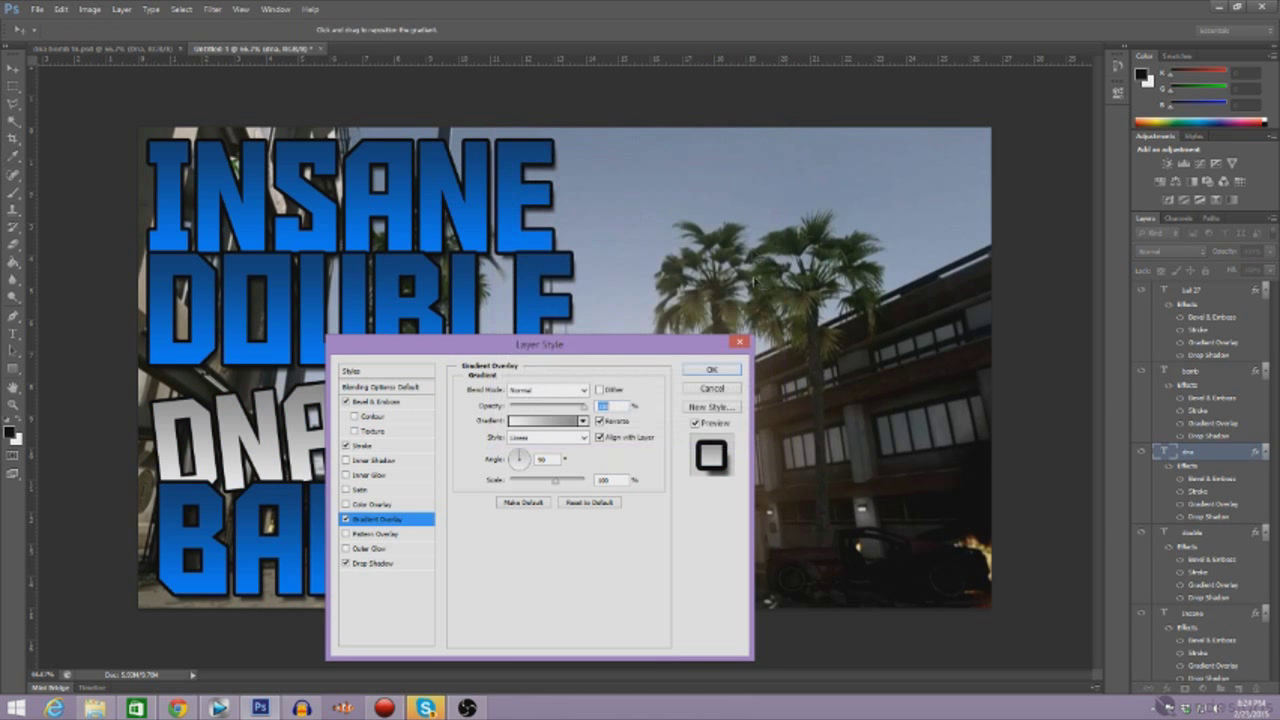
Copy the dna layer style and paste it onto the bomb layer.
right_click(1244, 457)
left_click(1137, 530)
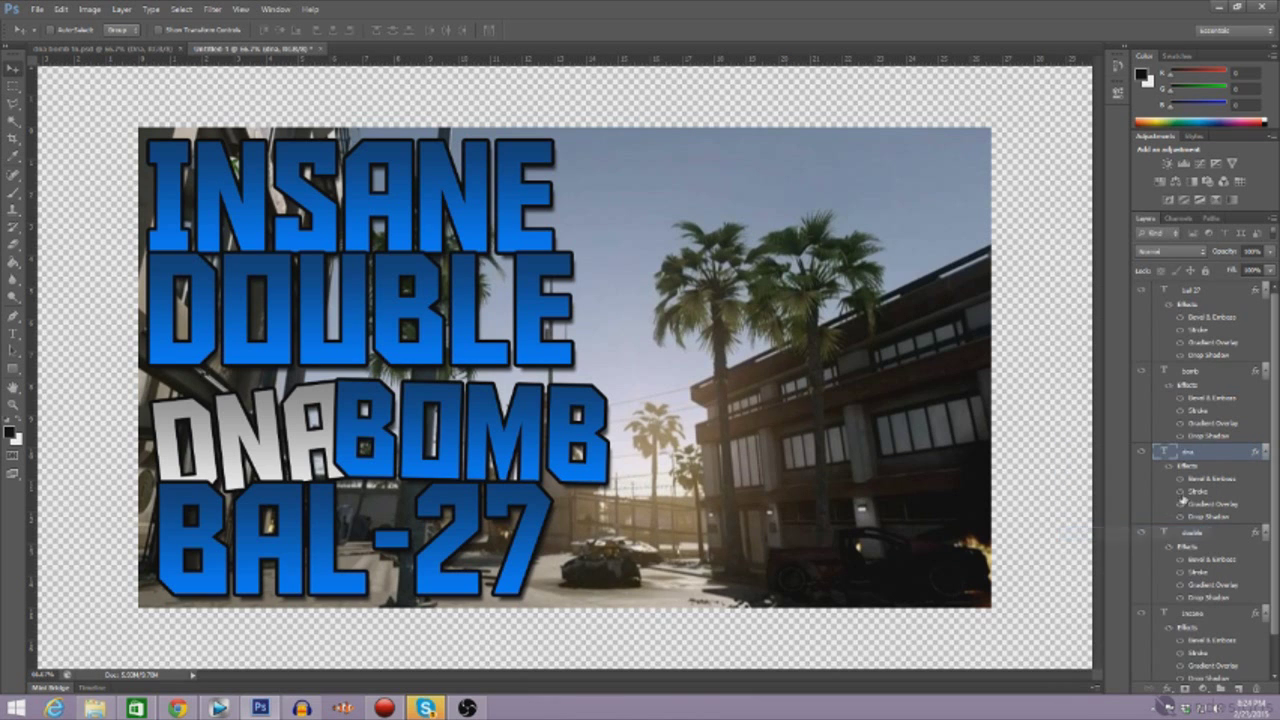
right_click(1202, 373)
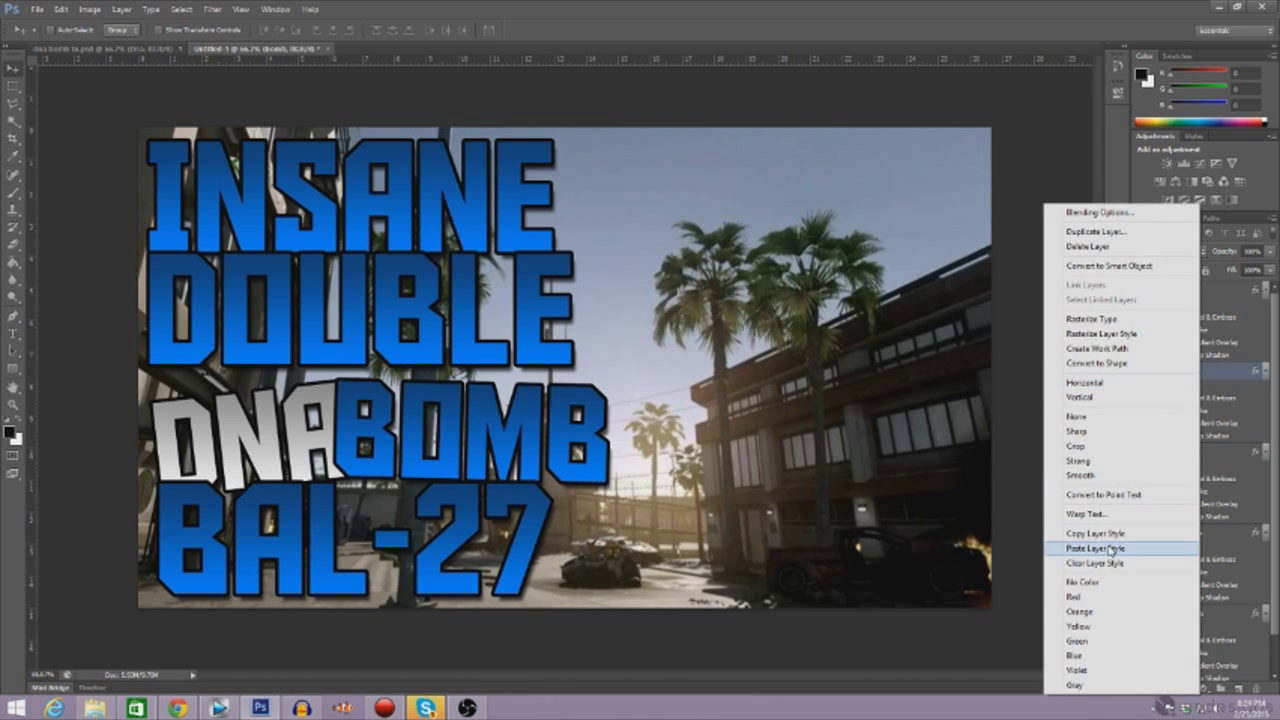
left_click(1075, 551)
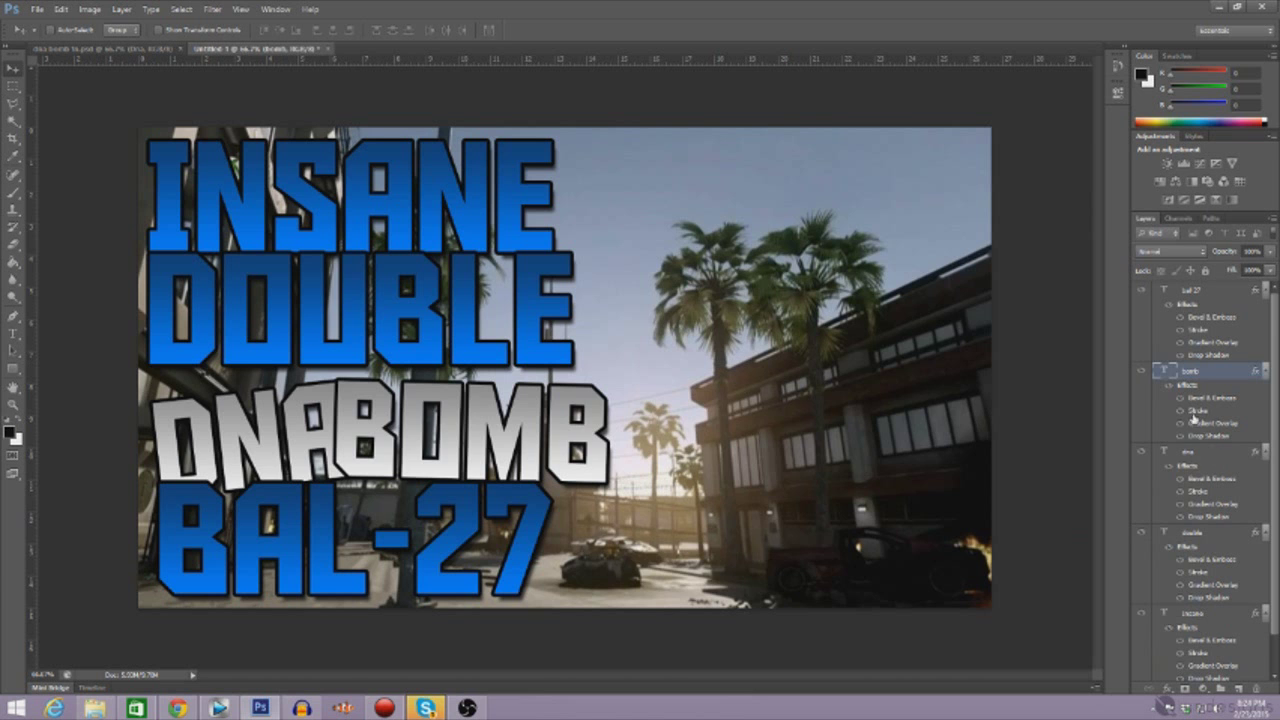
Nudge DNA up, transform BOMB, and set it tightly beside DNA.
left_click(1190, 456)
left_click_drag(258, 420, 260, 400)
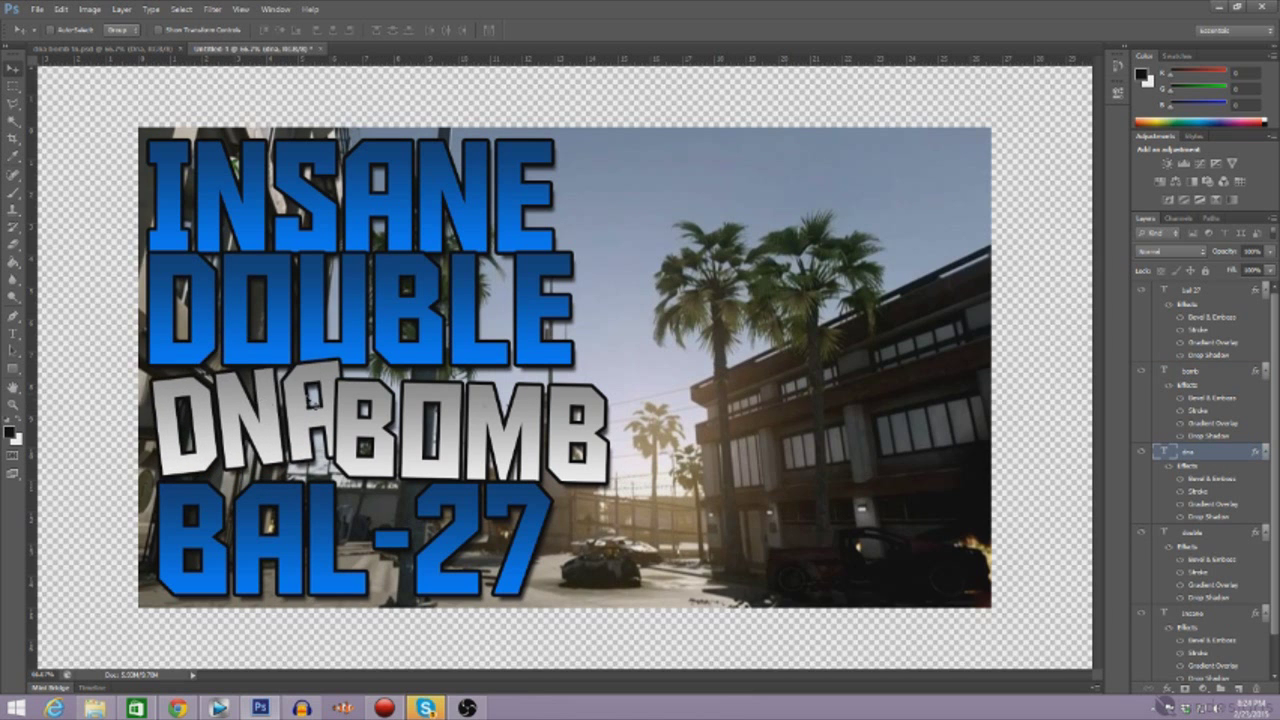
left_click(1183, 368)
left_click_drag(463, 430, 451, 404)
key("ctrl+t")
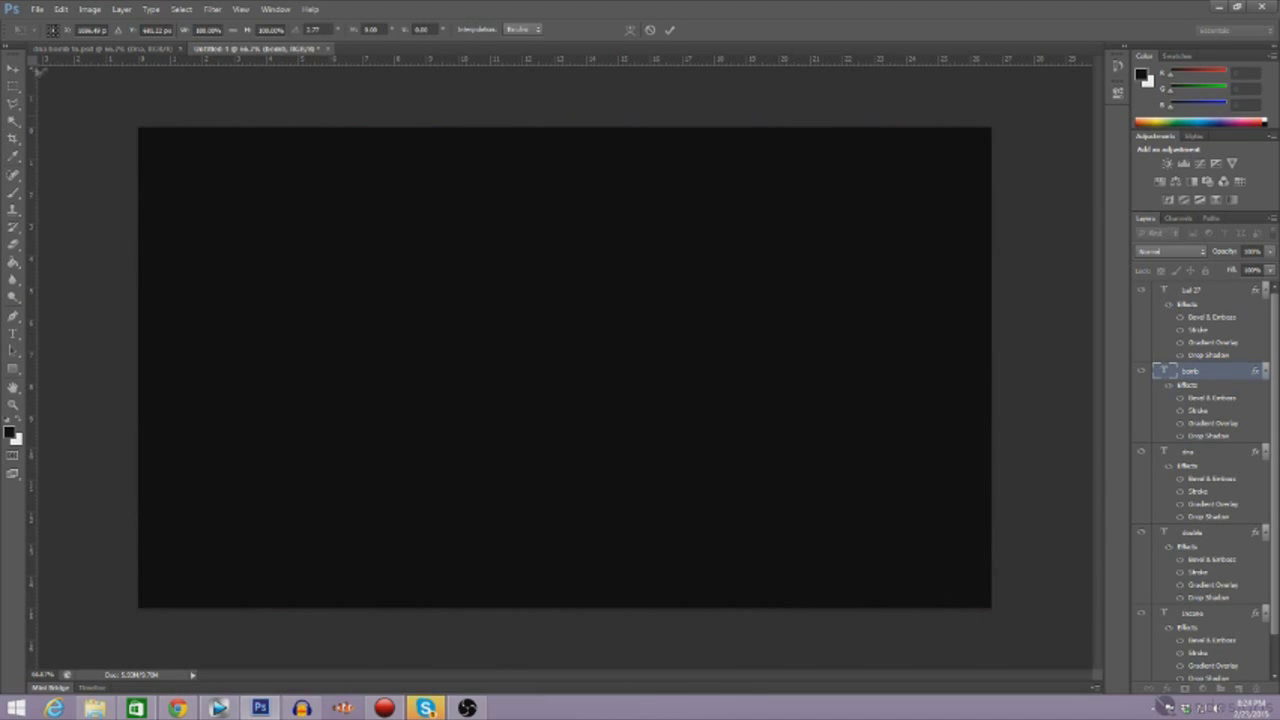
left_click(13, 67)
left_click(593, 266)
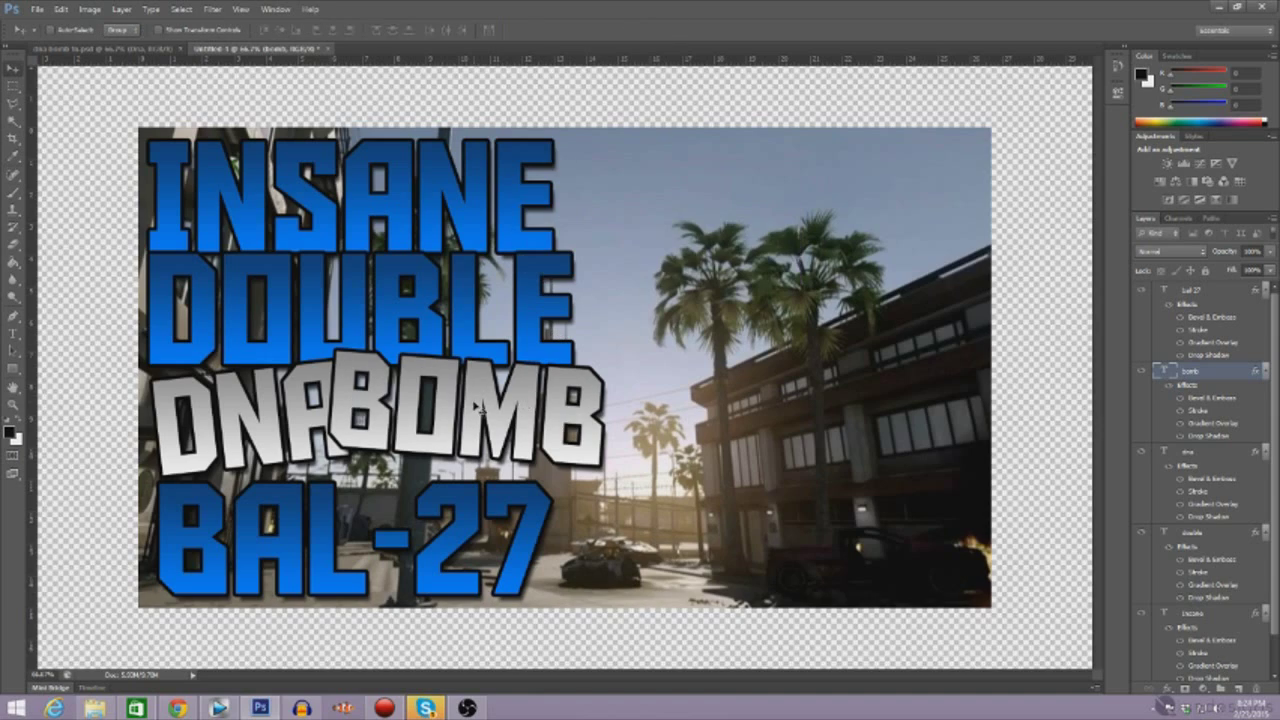
left_click_drag(480, 412, 467, 413)
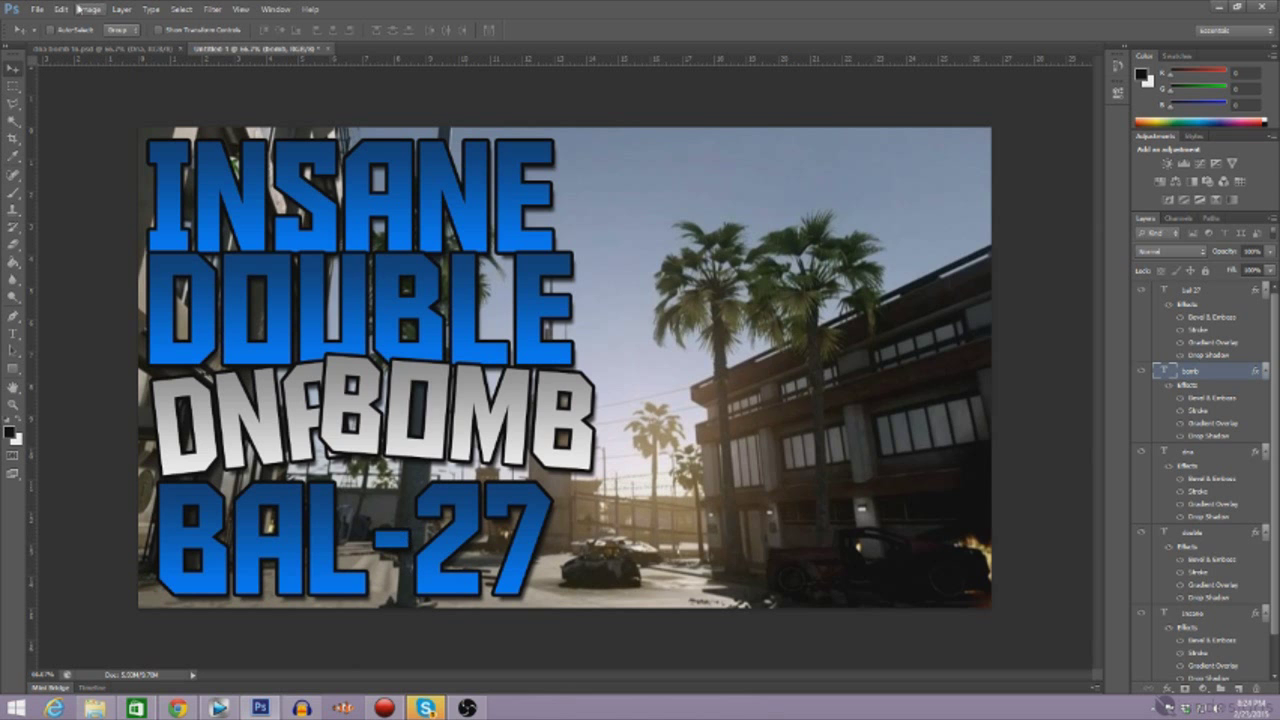
Copy the Texture (3) layer from the DNABOMB thumbnail into Untitled-1 and stack it at the top.
left_click(91, 50)
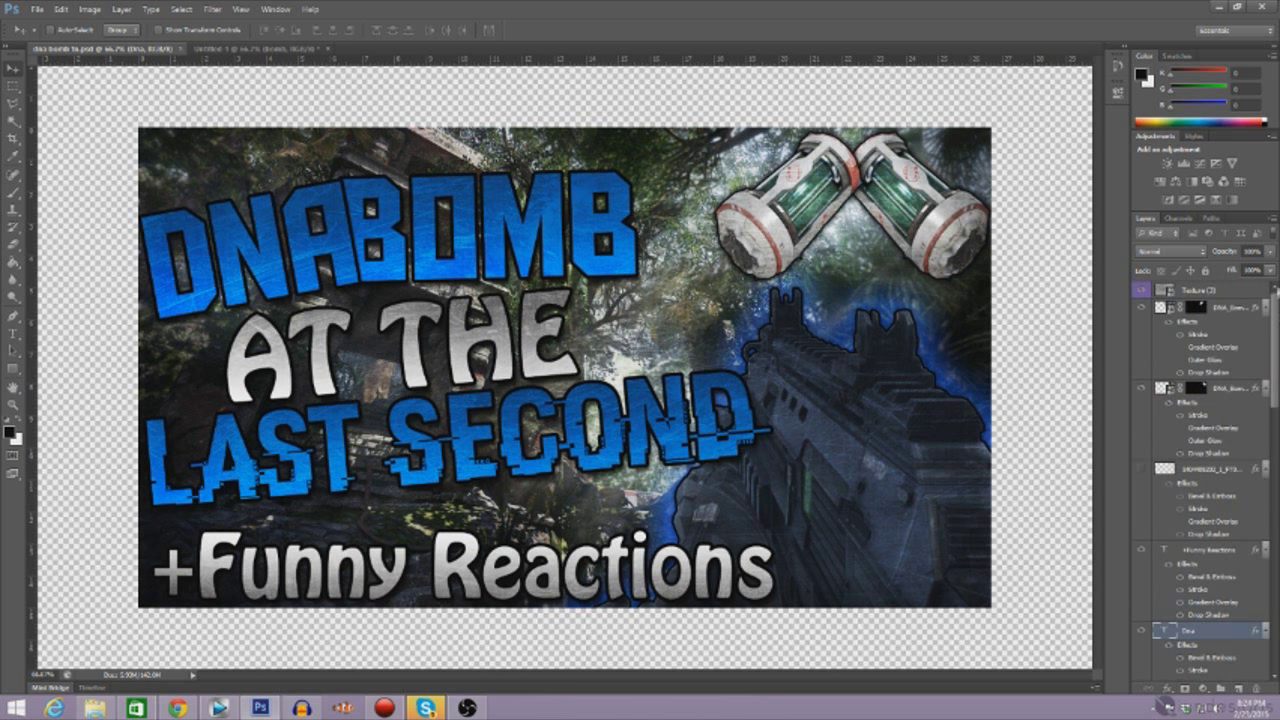
right_click(1215, 290)
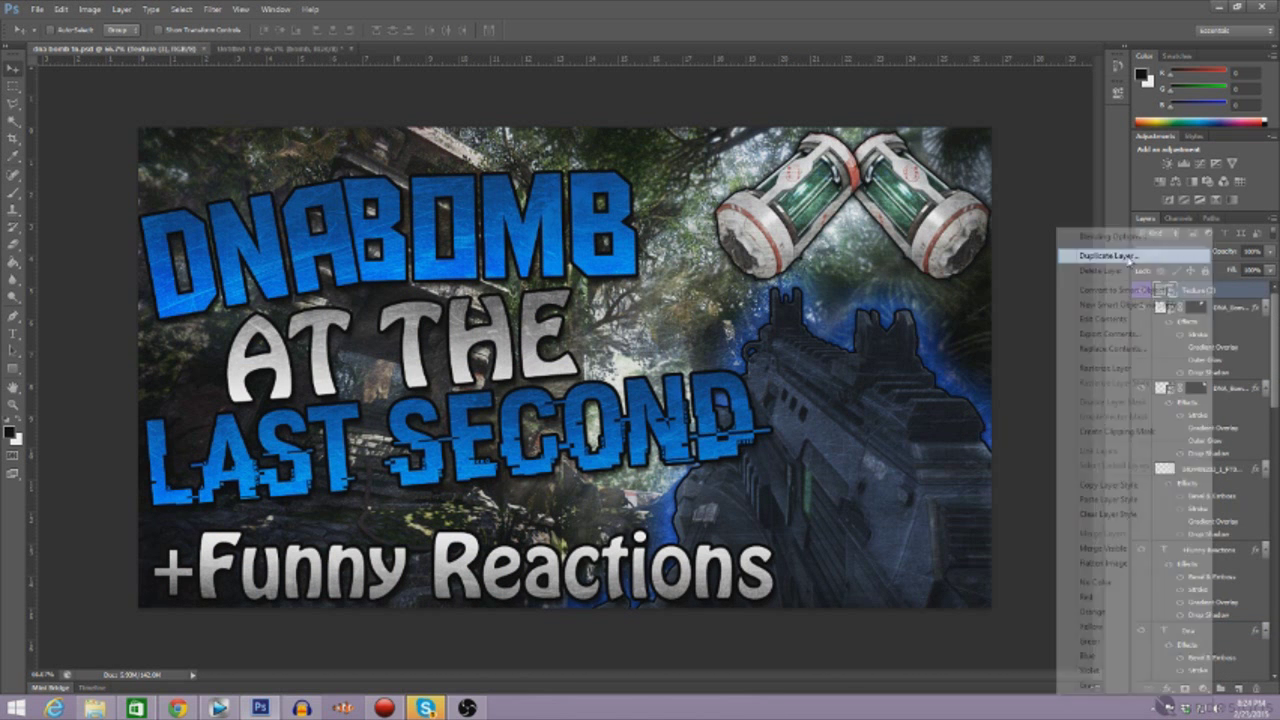
left_click(1120, 256)
left_click(650, 269)
left_click(612, 300)
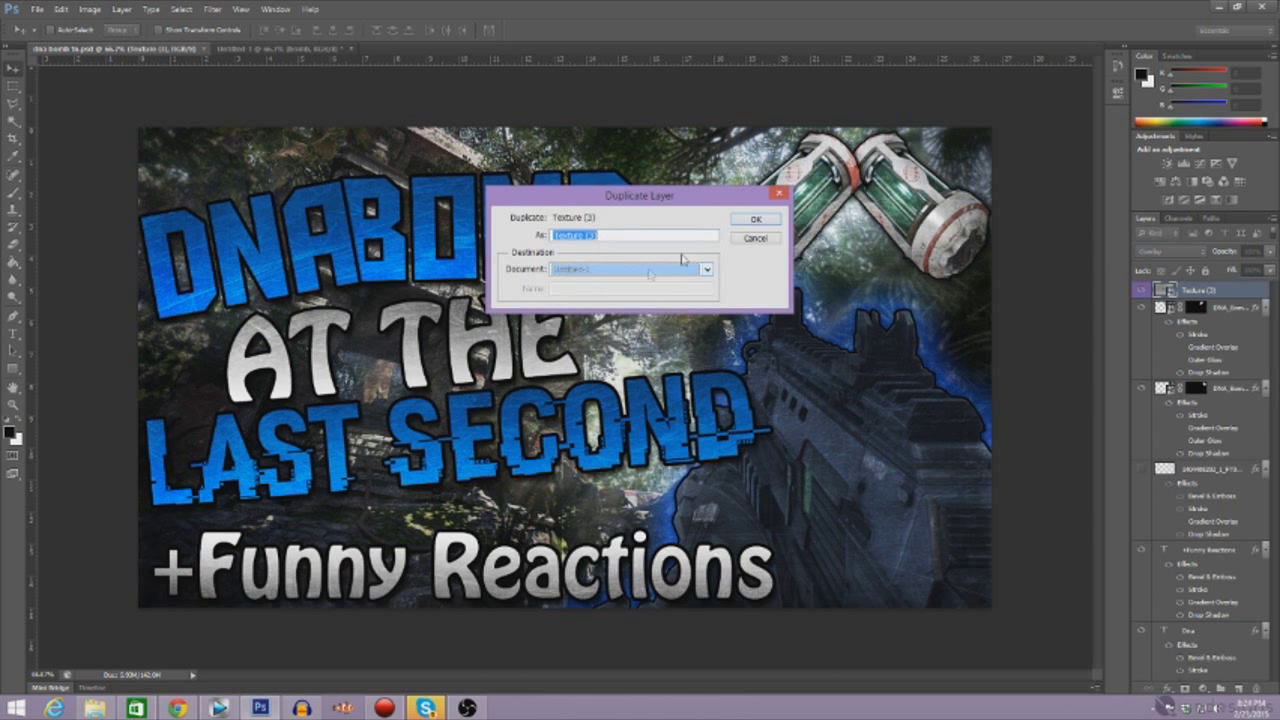
left_click(748, 222)
left_click(300, 48)
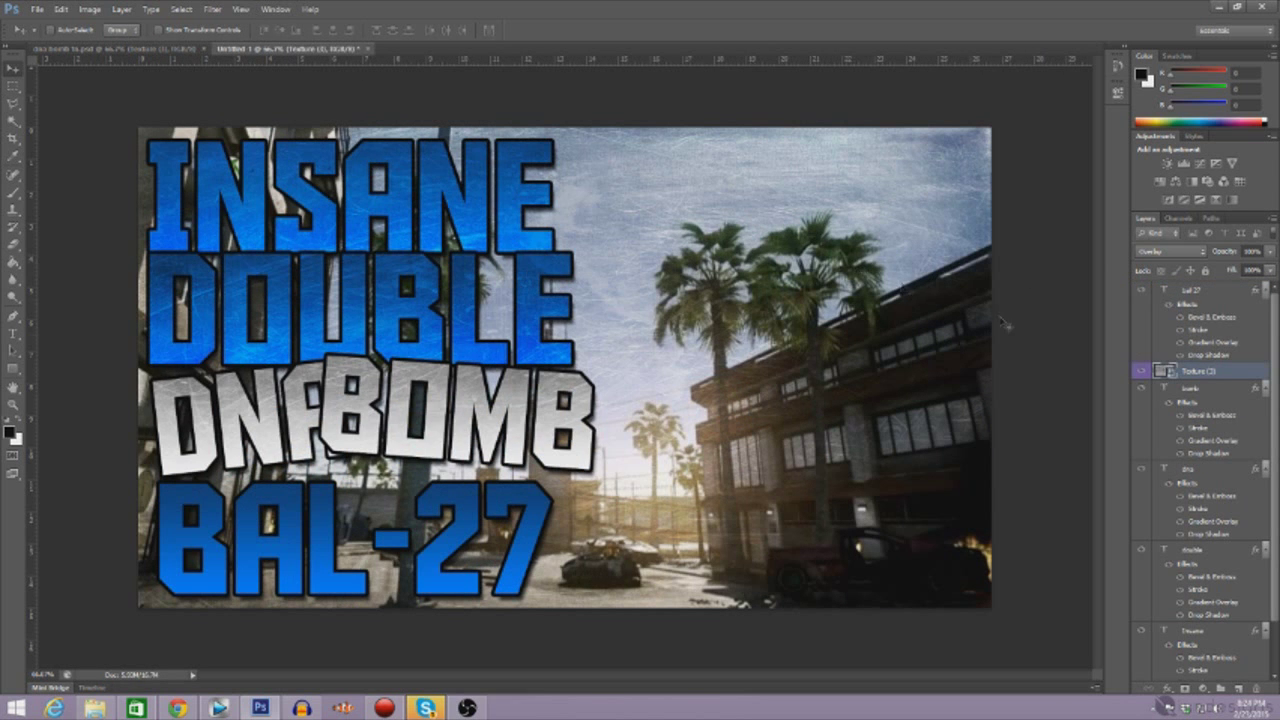
left_click_drag(1230, 373, 1234, 296)
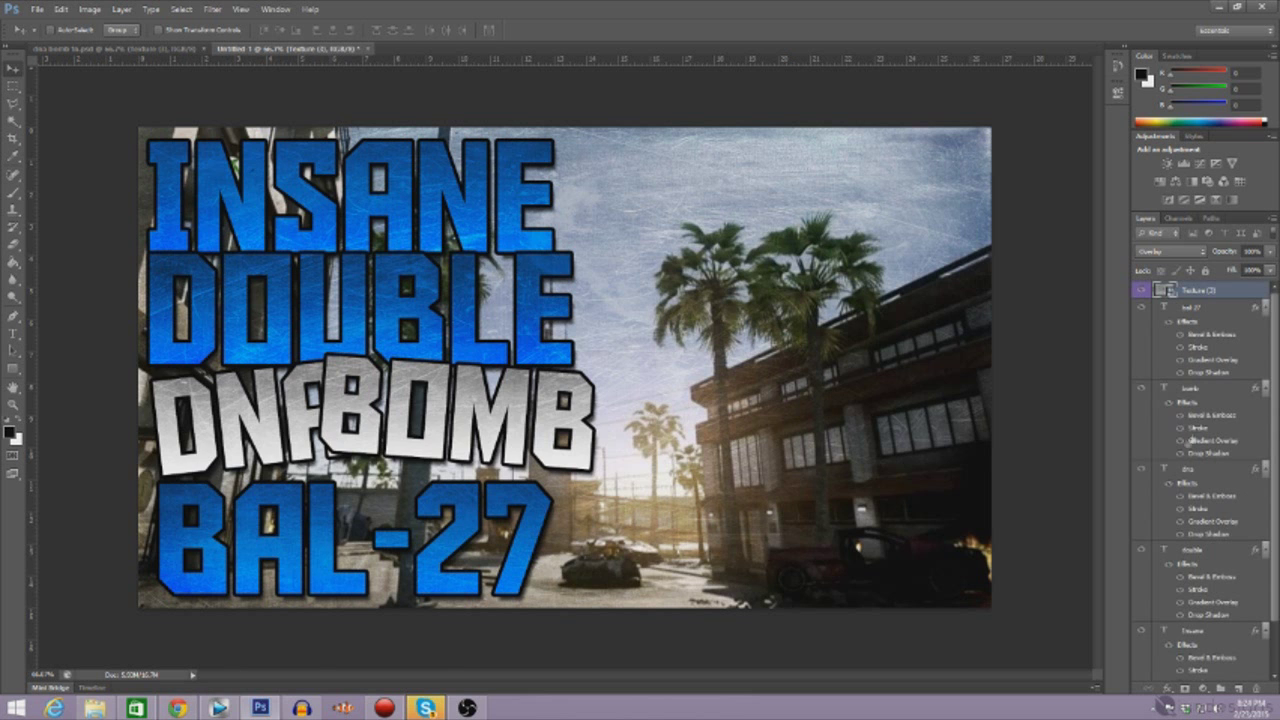
Nudge the BOMB and DNA texts and restack their layers so BOMB overlaps DNA.
left_click(1205, 390)
left_click_drag(432, 436, 437, 431)
left_click_drag(1208, 395, 1206, 553)
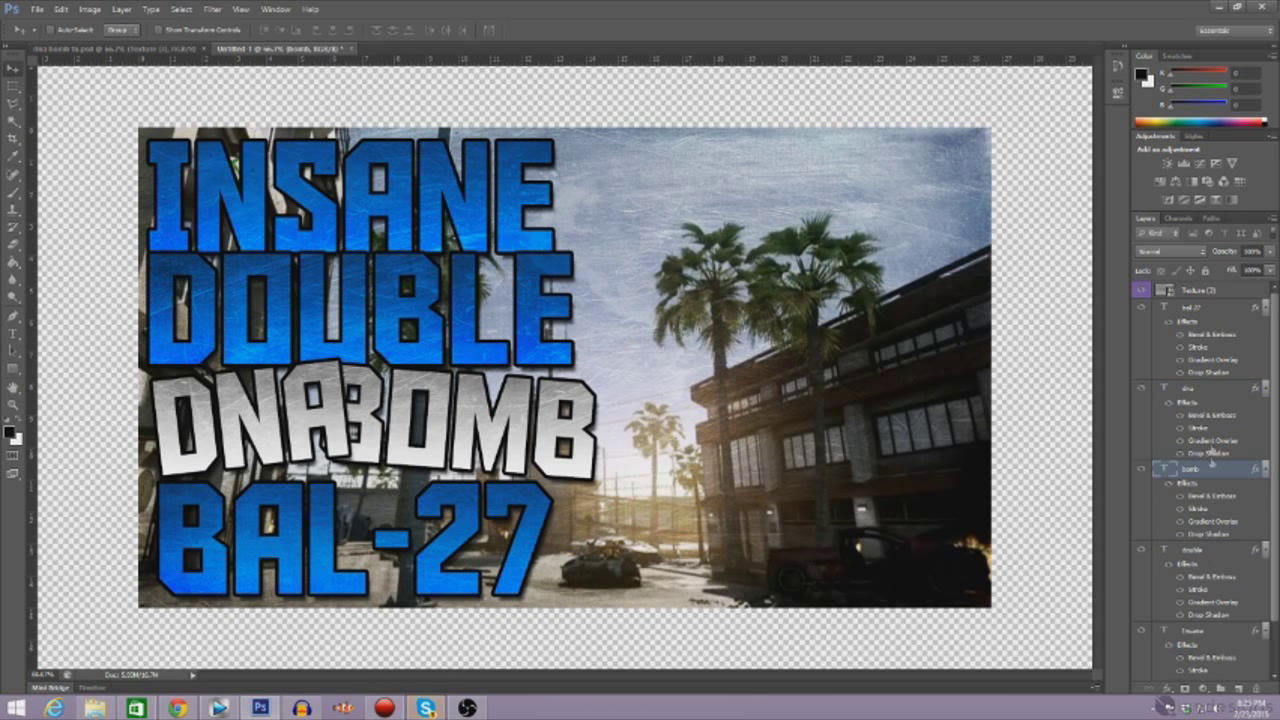
left_click(1202, 390)
left_click_drag(322, 373, 318, 381)
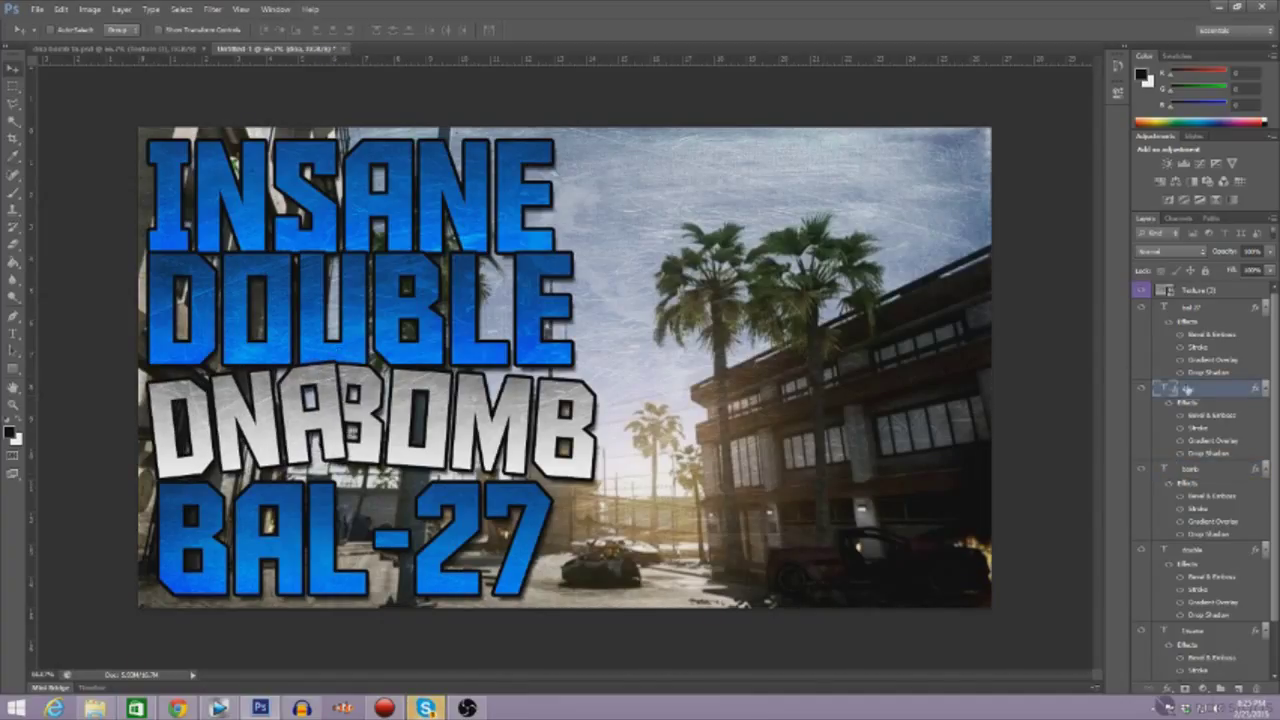
left_click_drag(1188, 389, 1210, 536)
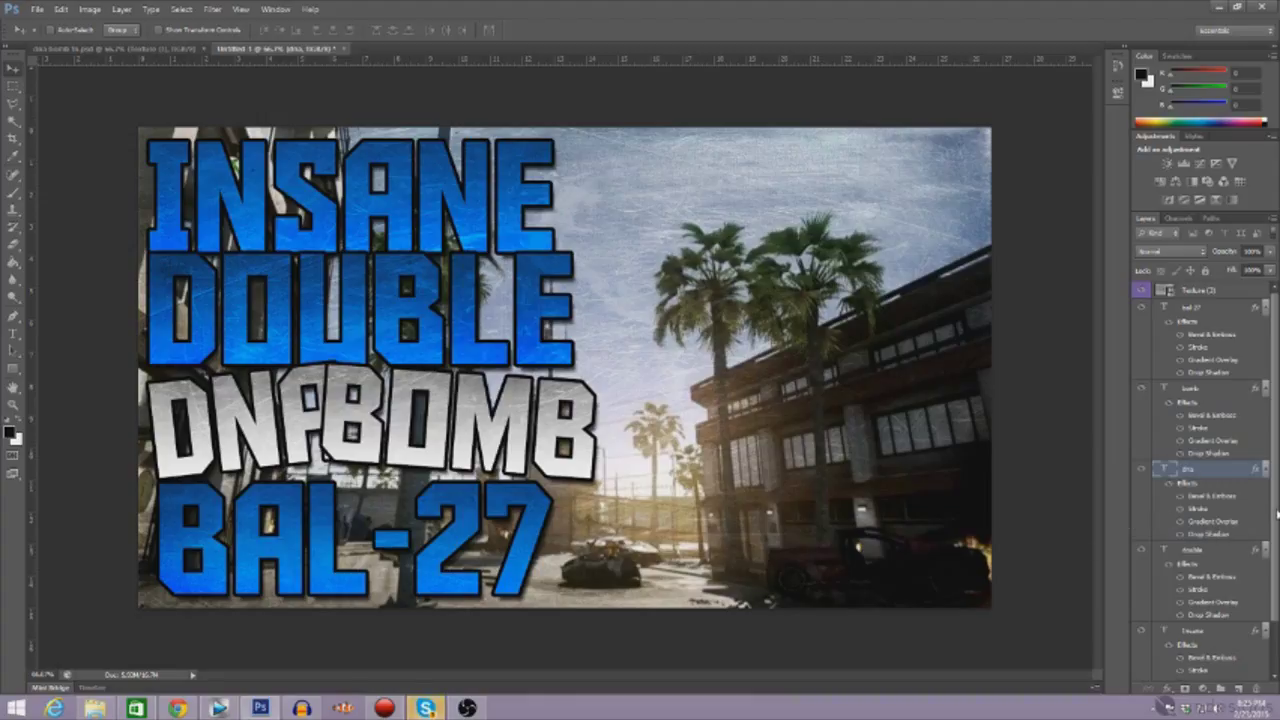
Move the BAL-27 text slightly upward.
left_click(1188, 316)
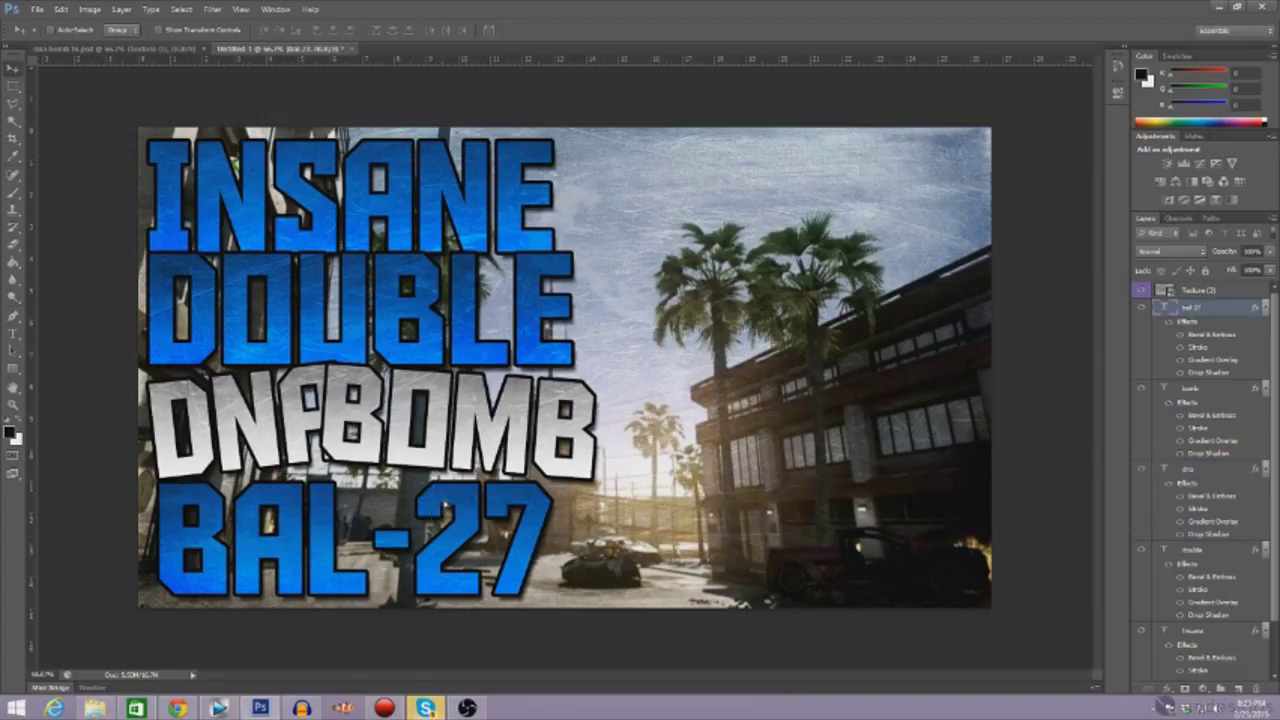
left_click_drag(460, 493, 462, 488)
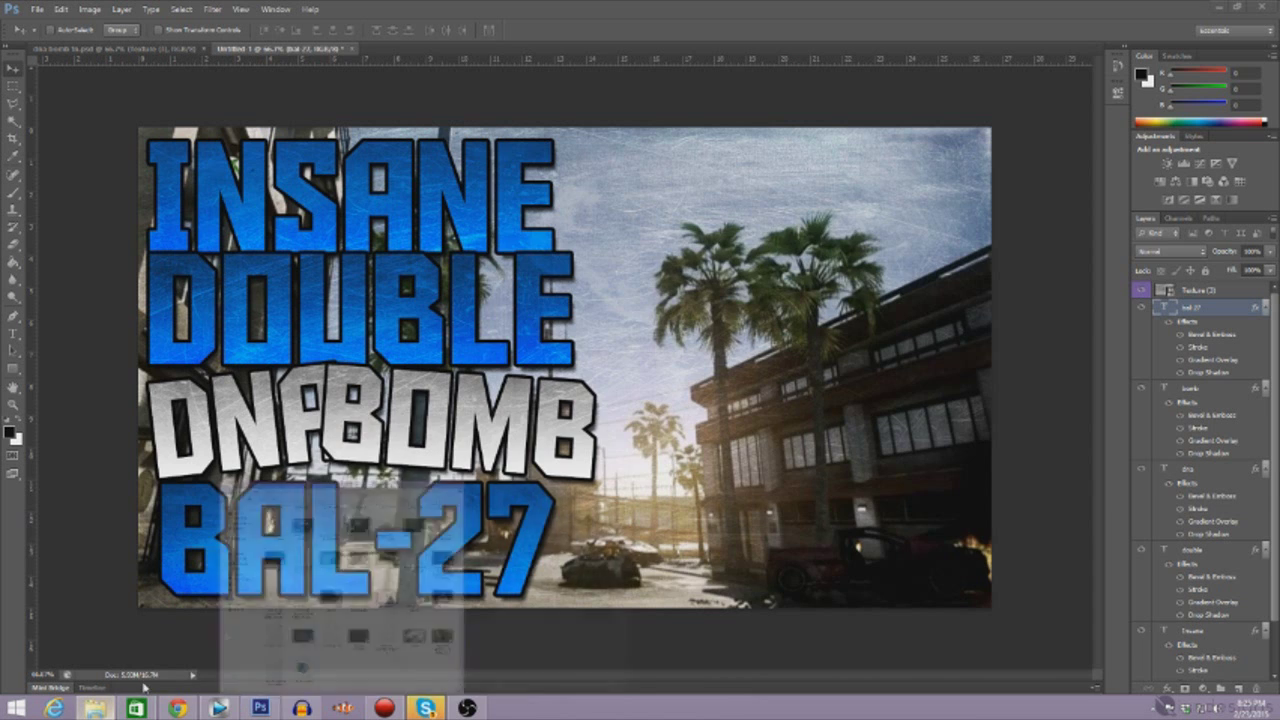
left_click(340, 590)
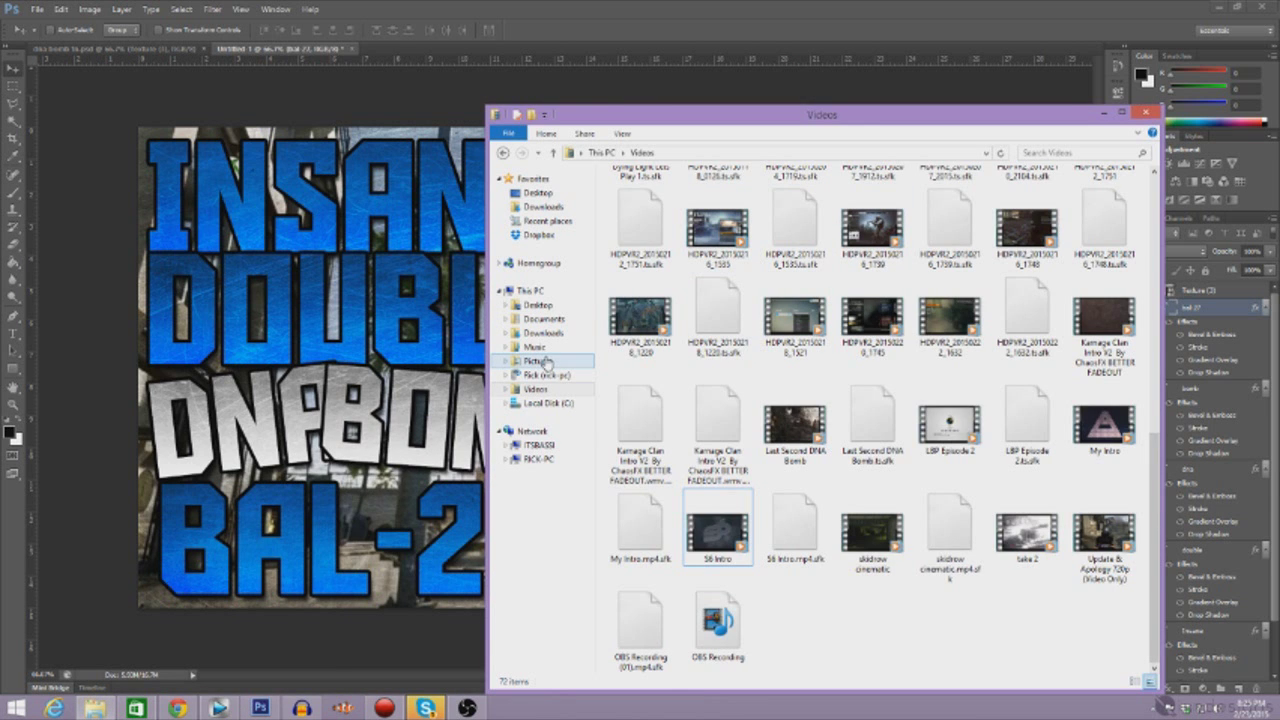
Place the Bal-27_AW image from Pictures > Guns into the thumbnail, enlarged at the lower right.
left_click(545, 362)
double_click(862, 206)
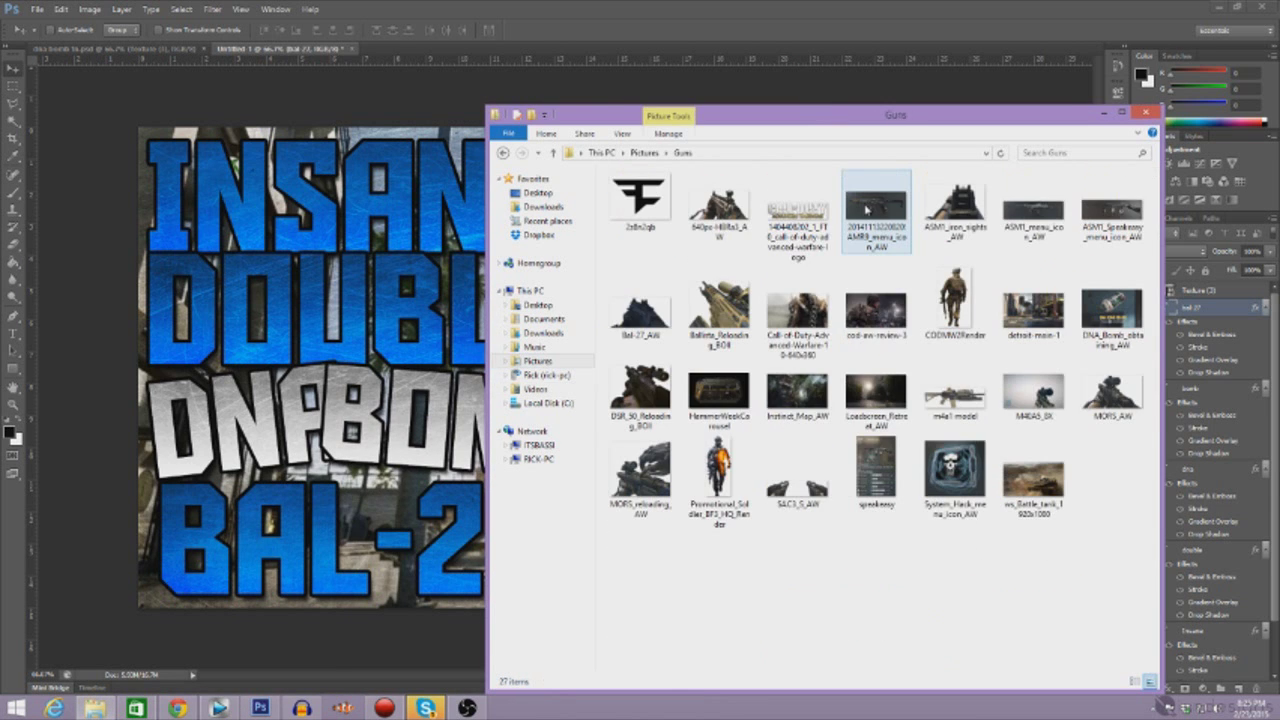
left_click(644, 328)
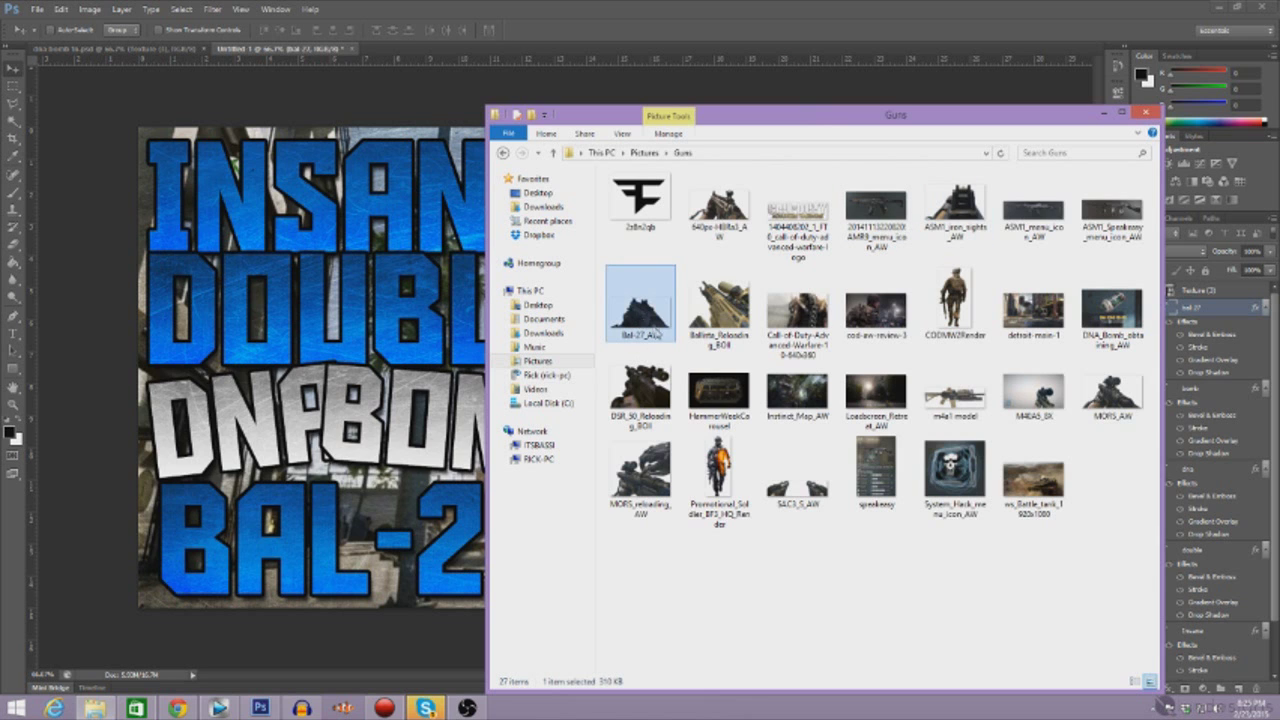
left_click_drag(656, 329, 496, 292)
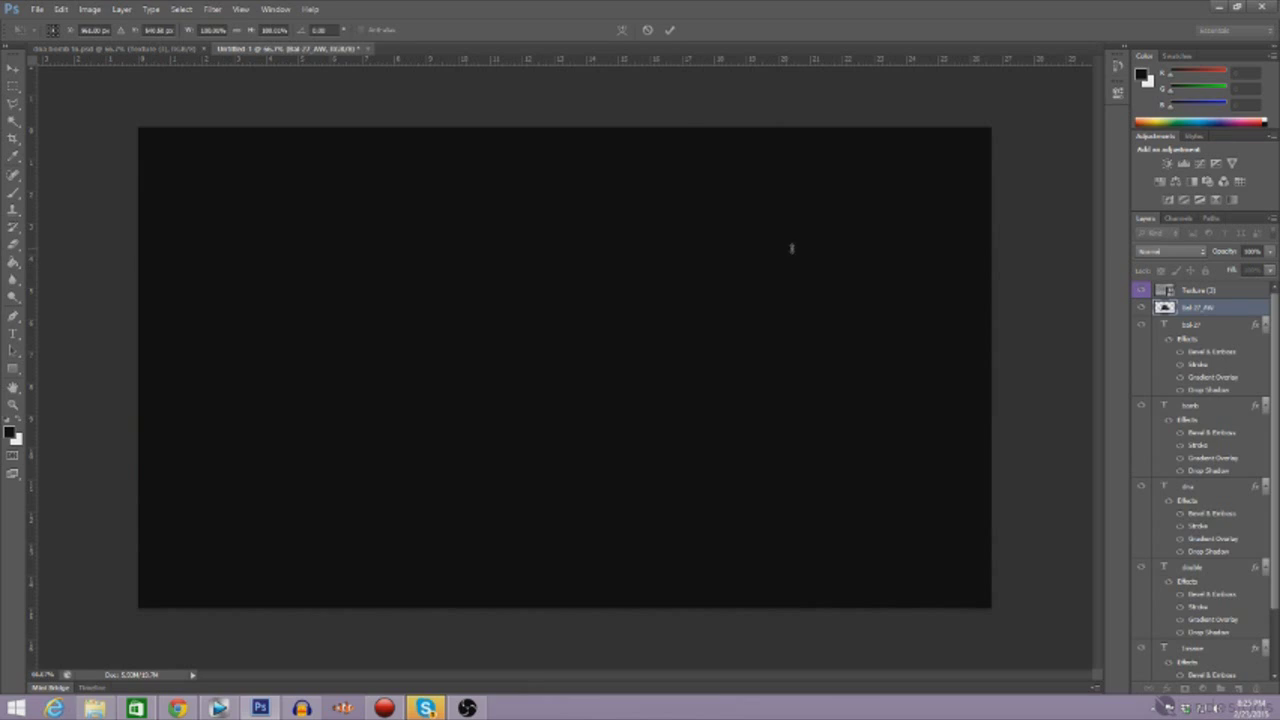
left_click_drag(801, 248, 865, 192)
left_click_drag(686, 358, 870, 484)
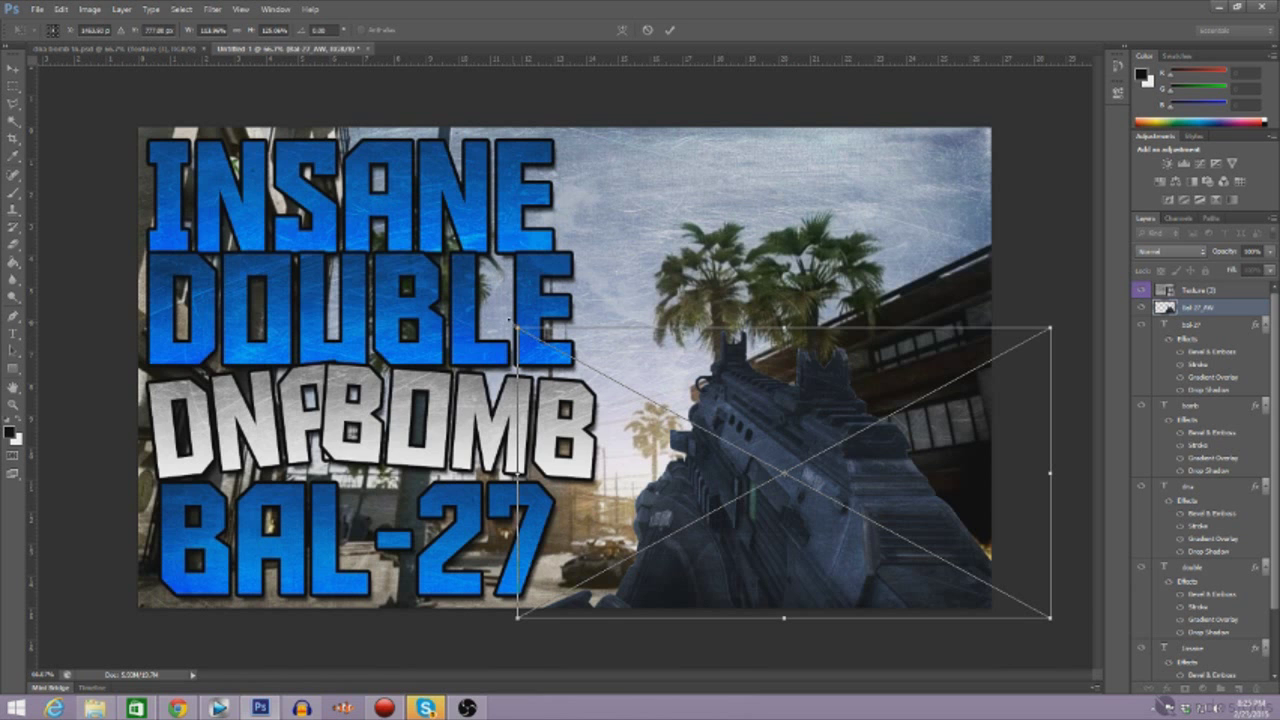
left_click_drag(516, 326, 499, 297)
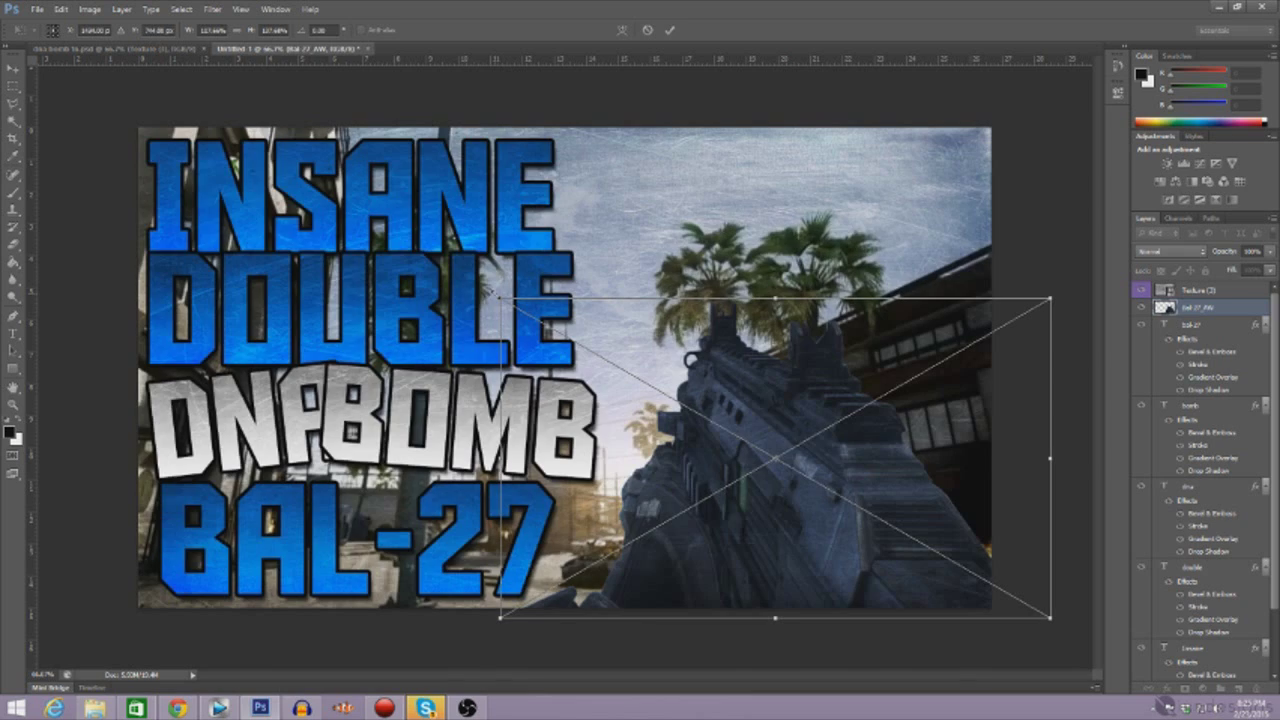
key("Return")
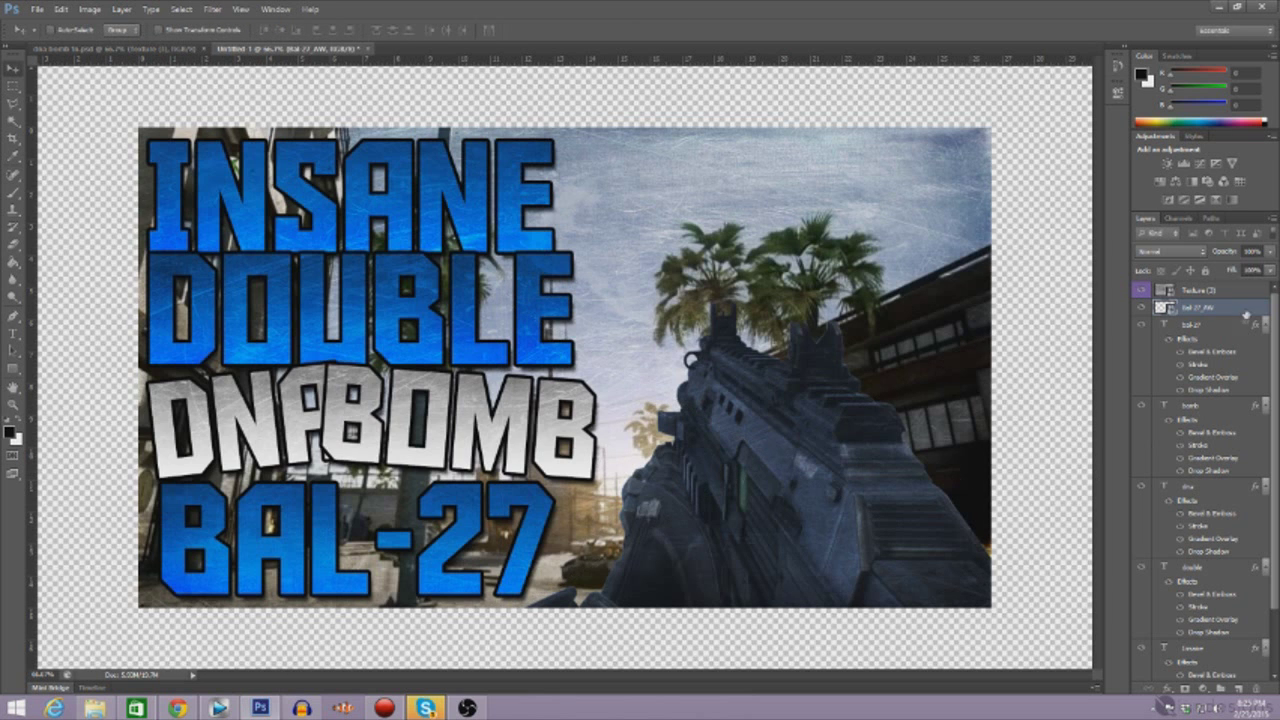
Copy the layer style of the Bal 27_AW gun layer in the DNABOMB thumbnail.
left_click(150, 48)
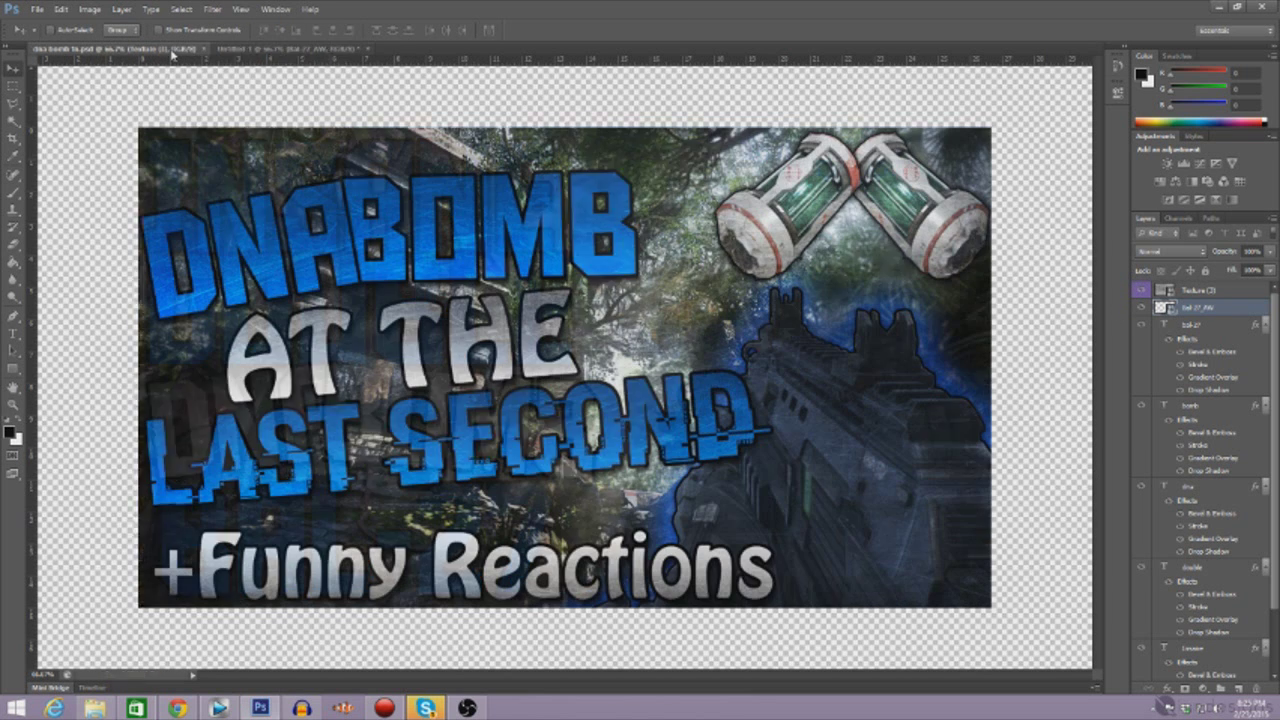
scroll(1200, 480, "down", 10)
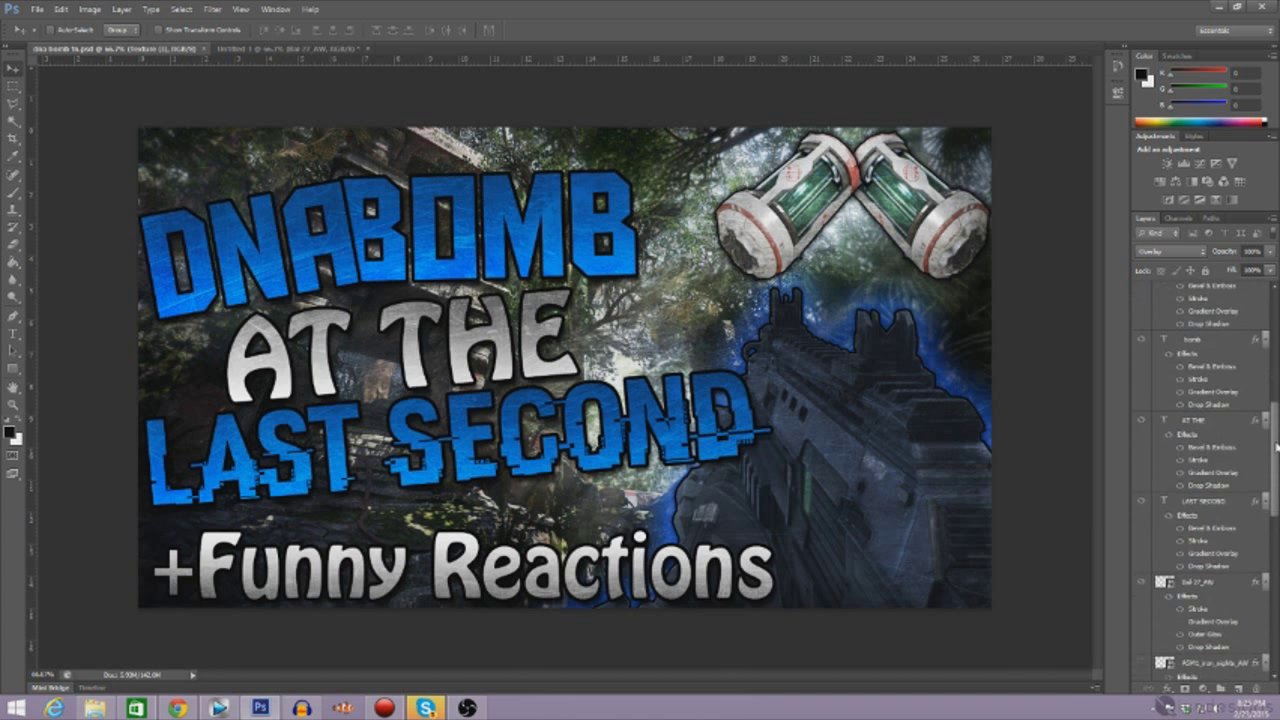
scroll(1206, 480, "down", 2)
left_click(1208, 393)
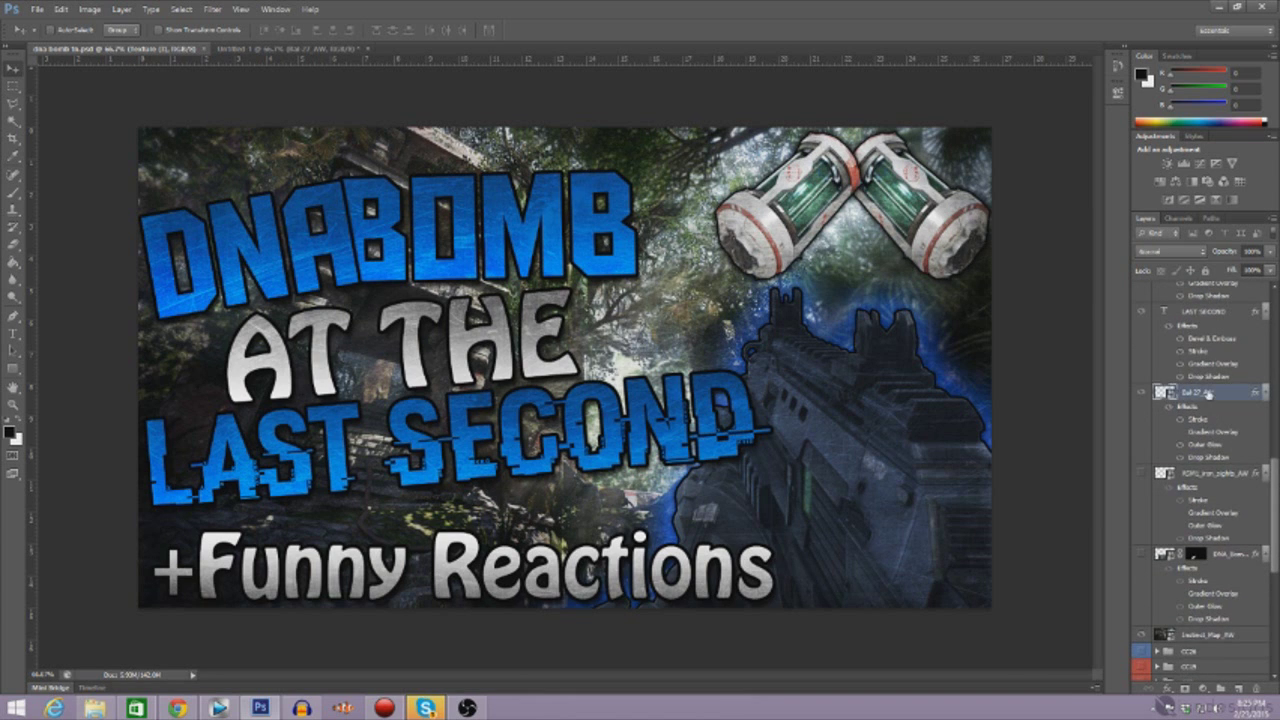
right_click(1206, 393)
left_click(1110, 485)
Paste that style onto the INSANE DOUBLE thumbnail's gun layer and hide its Outer Glow.
left_click(330, 49)
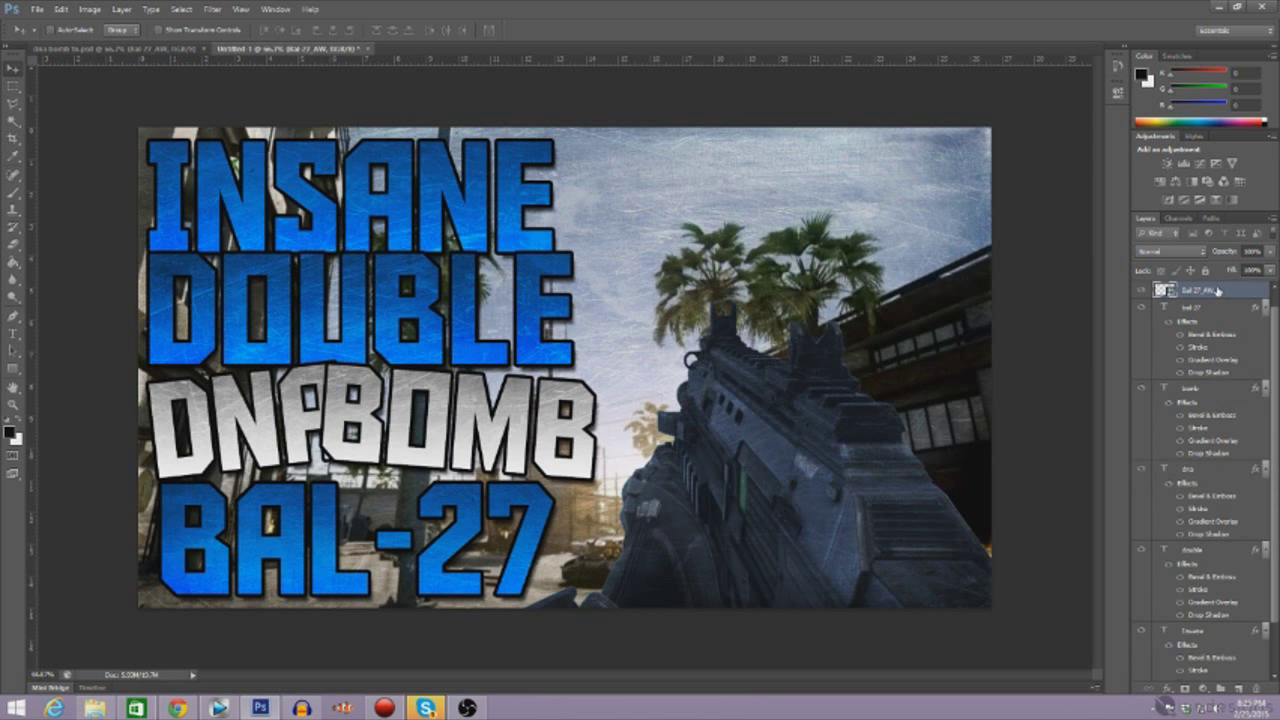
right_click(1217, 290)
left_click(1100, 500)
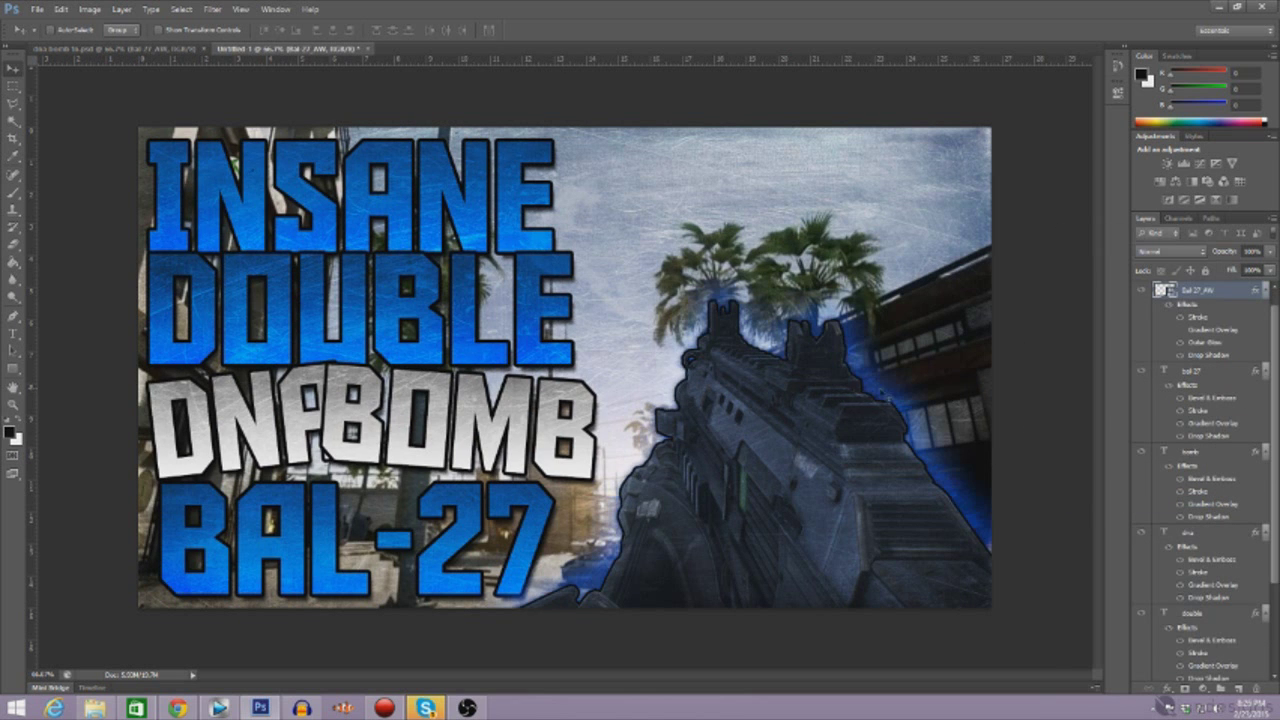
right_click(1217, 302)
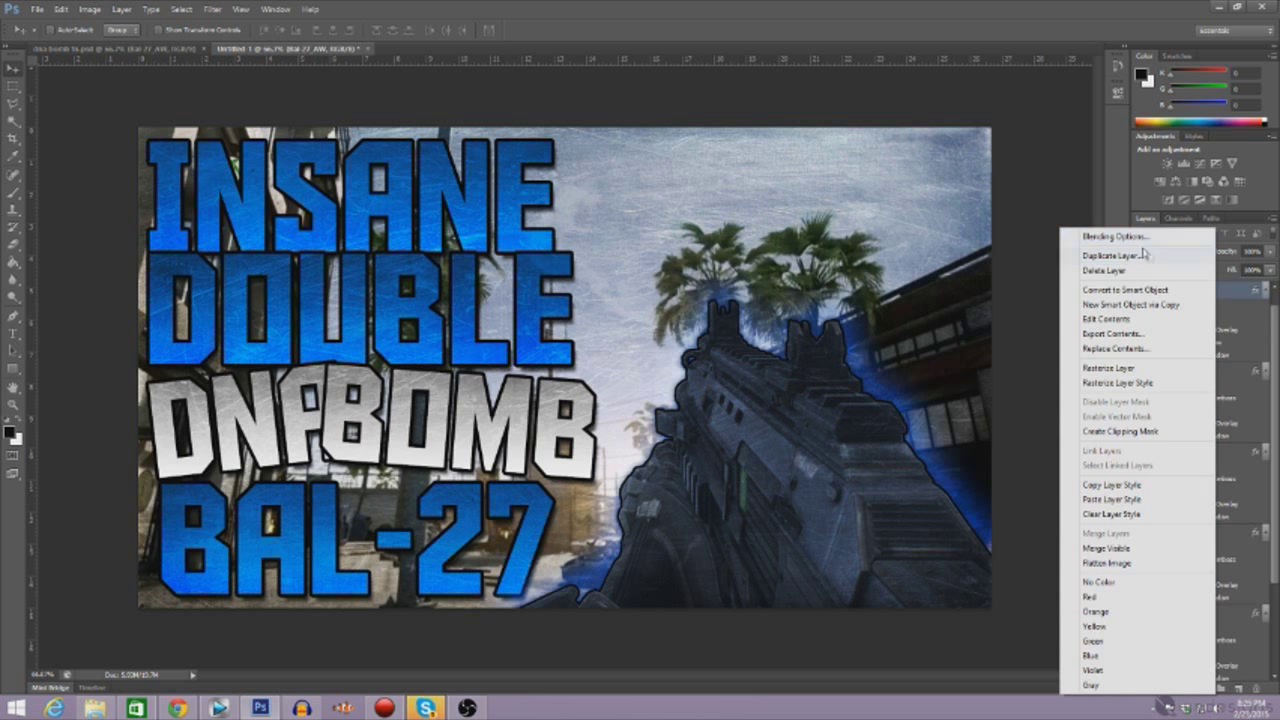
left_click(1232, 298)
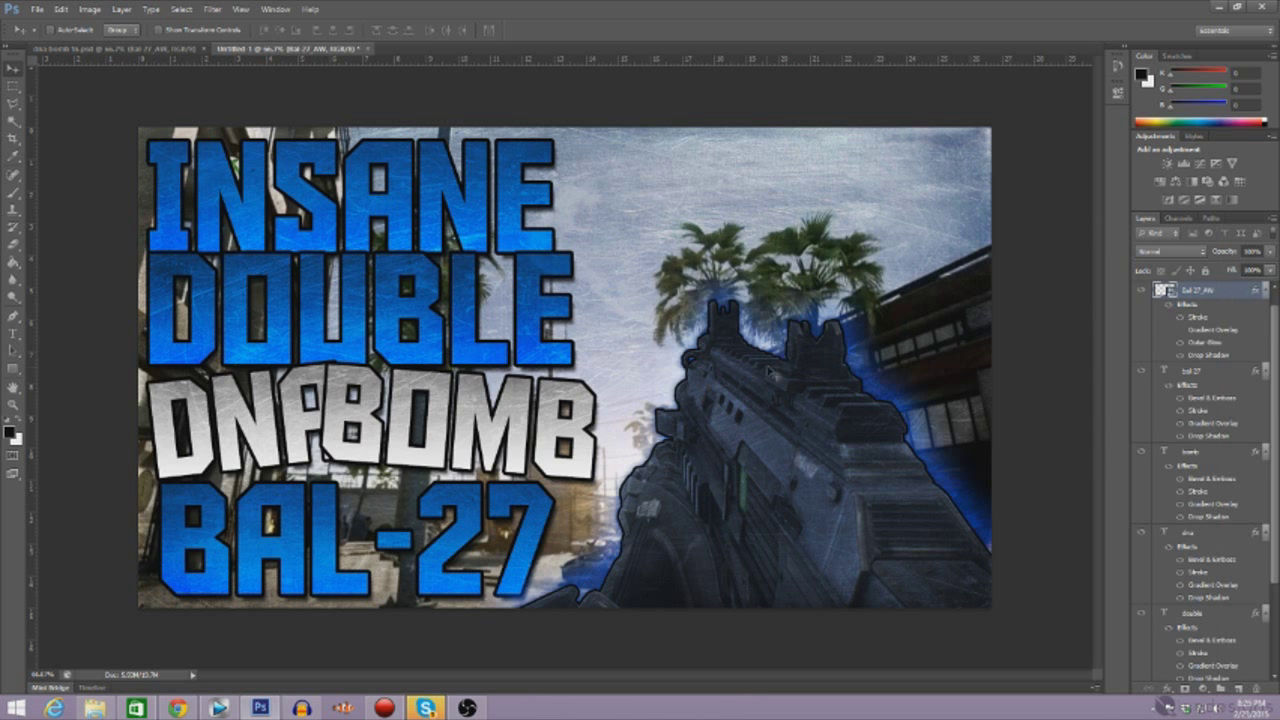
left_click(1182, 346)
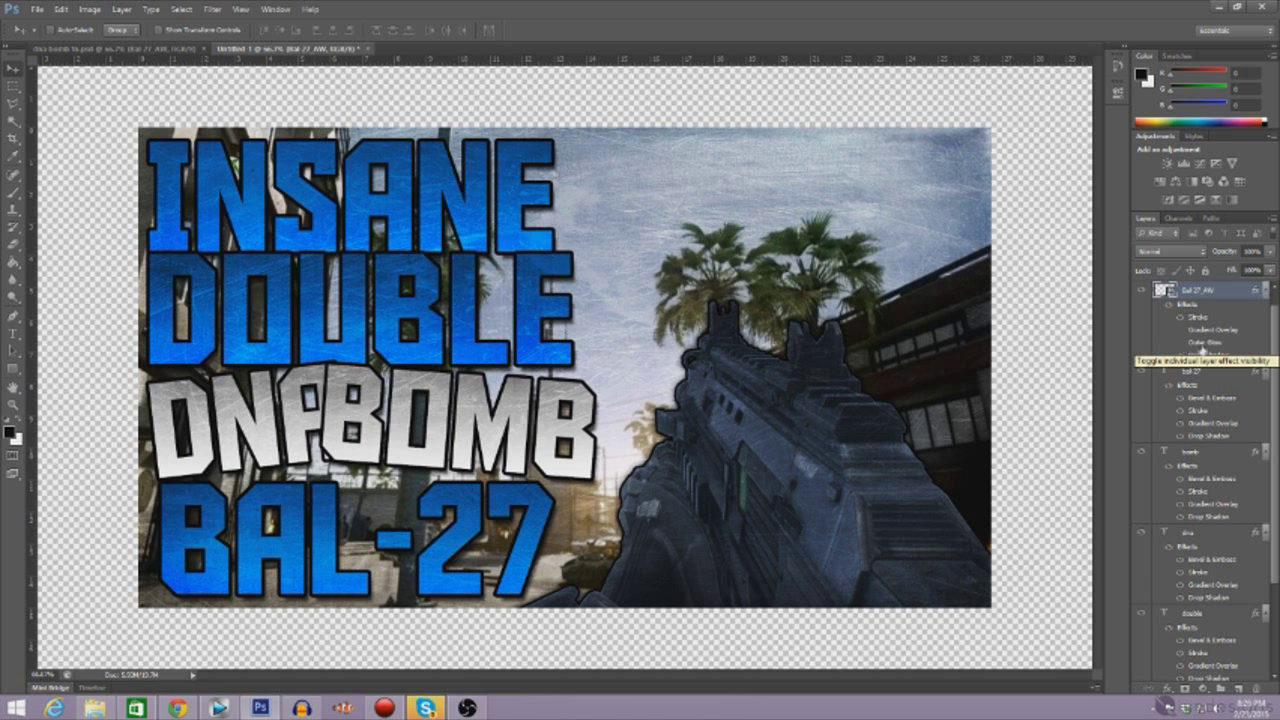
Convert the Bal 27_AW gun layer to a smart object.
right_click(1210, 292)
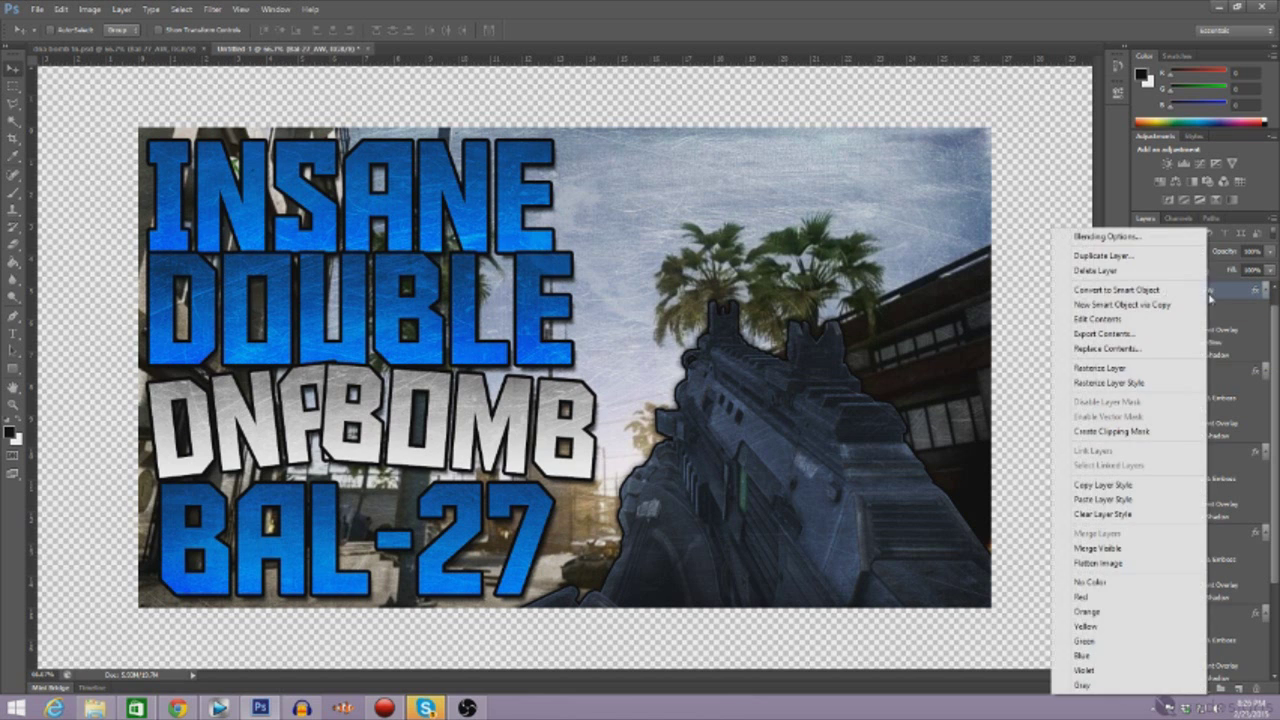
left_click(1128, 237)
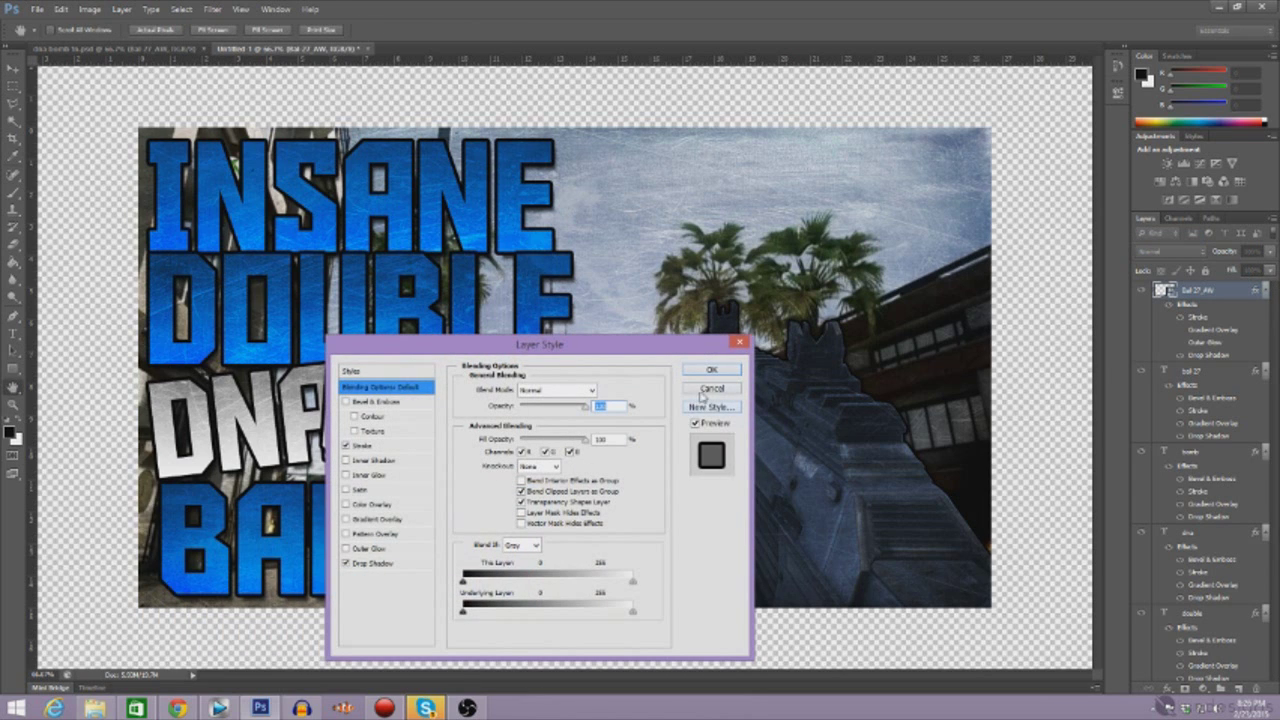
left_click(711, 389)
right_click(1214, 292)
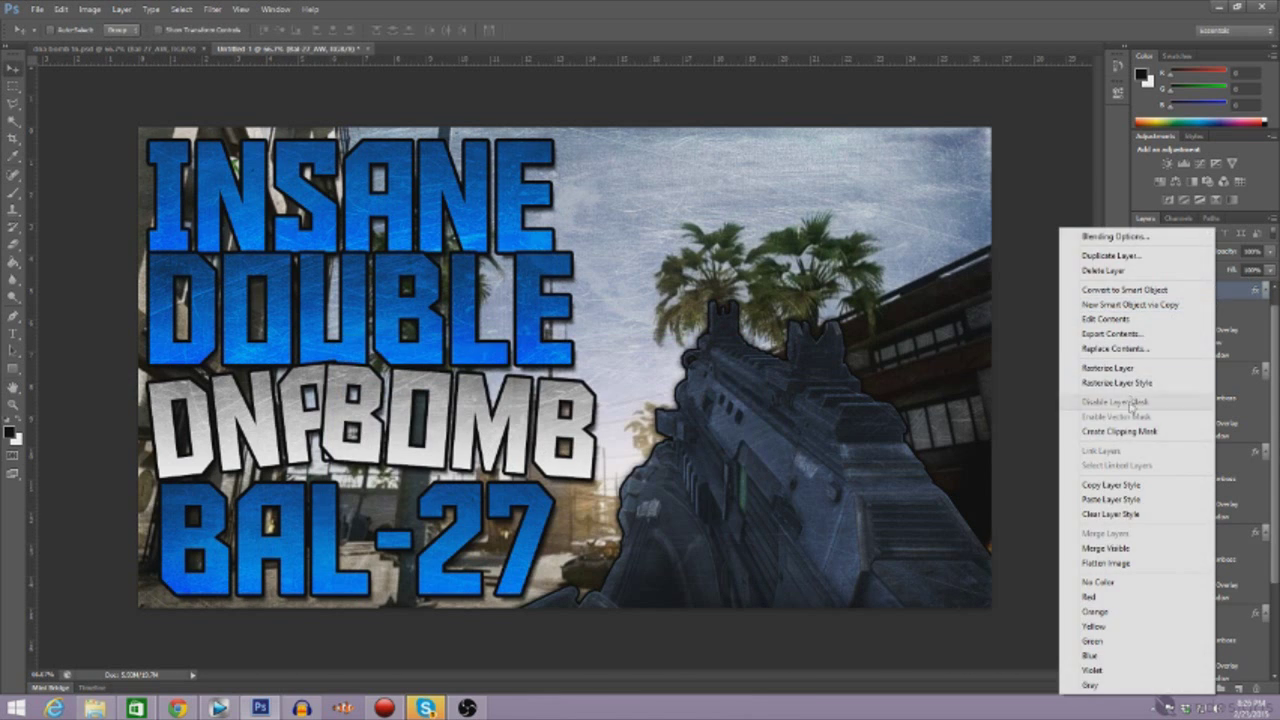
left_click(1205, 290)
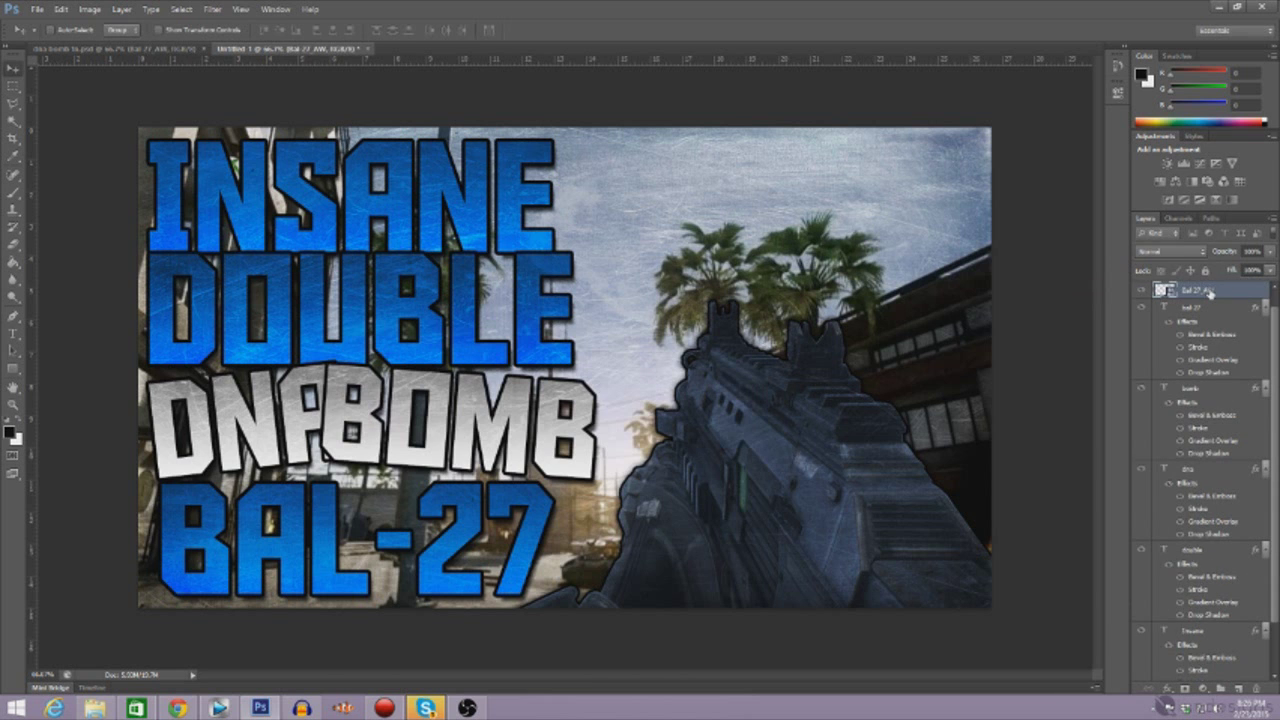
Try a white outer glow on the gun, then switch the glow off.
right_click(1210, 291)
left_click(1128, 237)
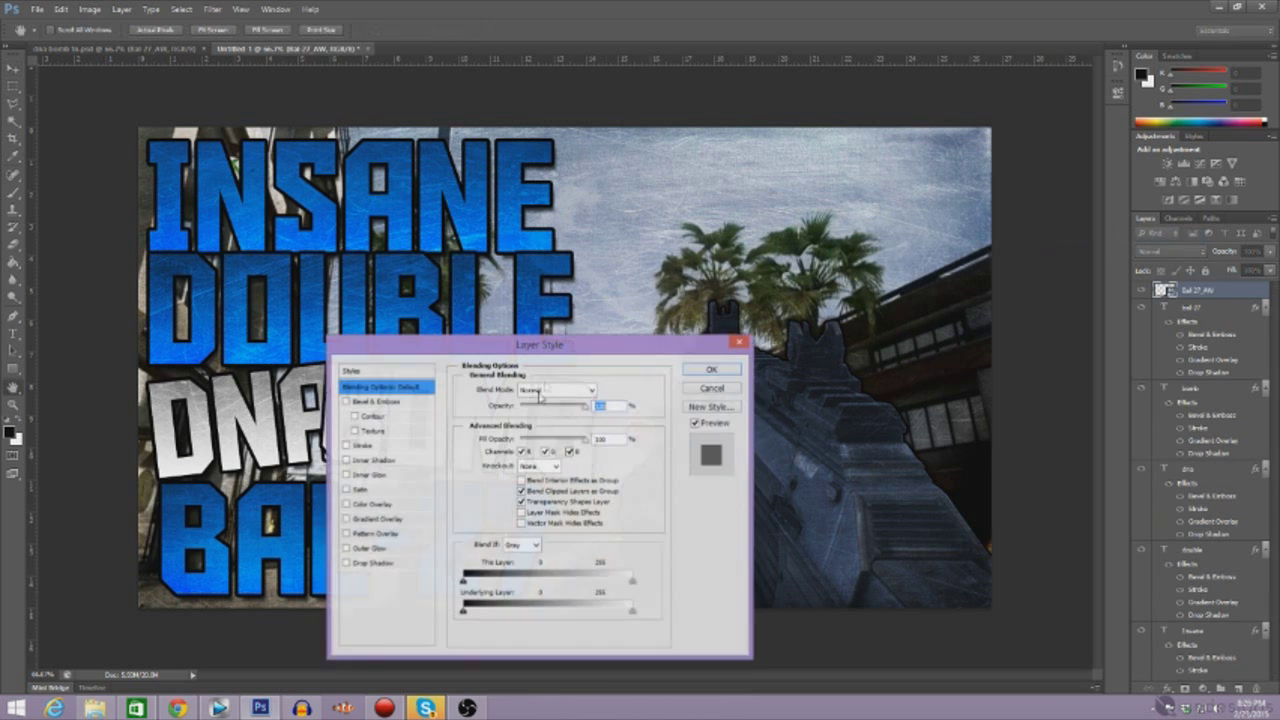
left_click(346, 549)
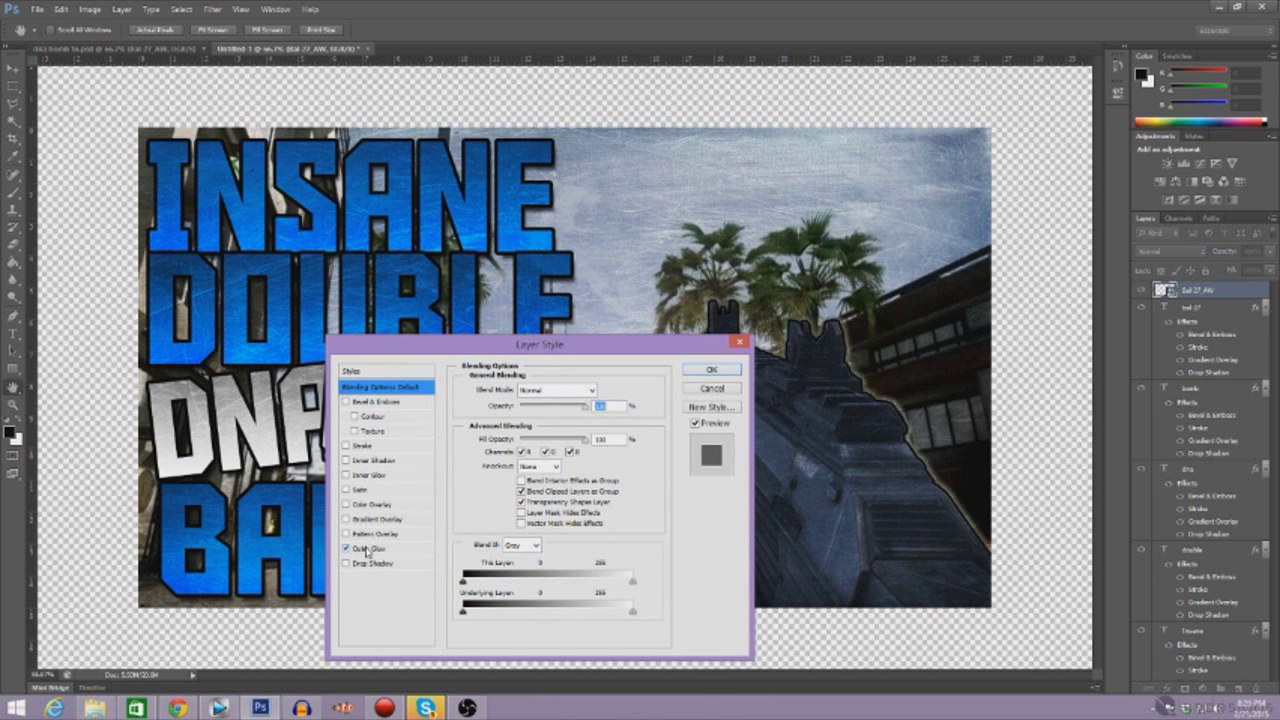
left_click(369, 548)
left_click(494, 438)
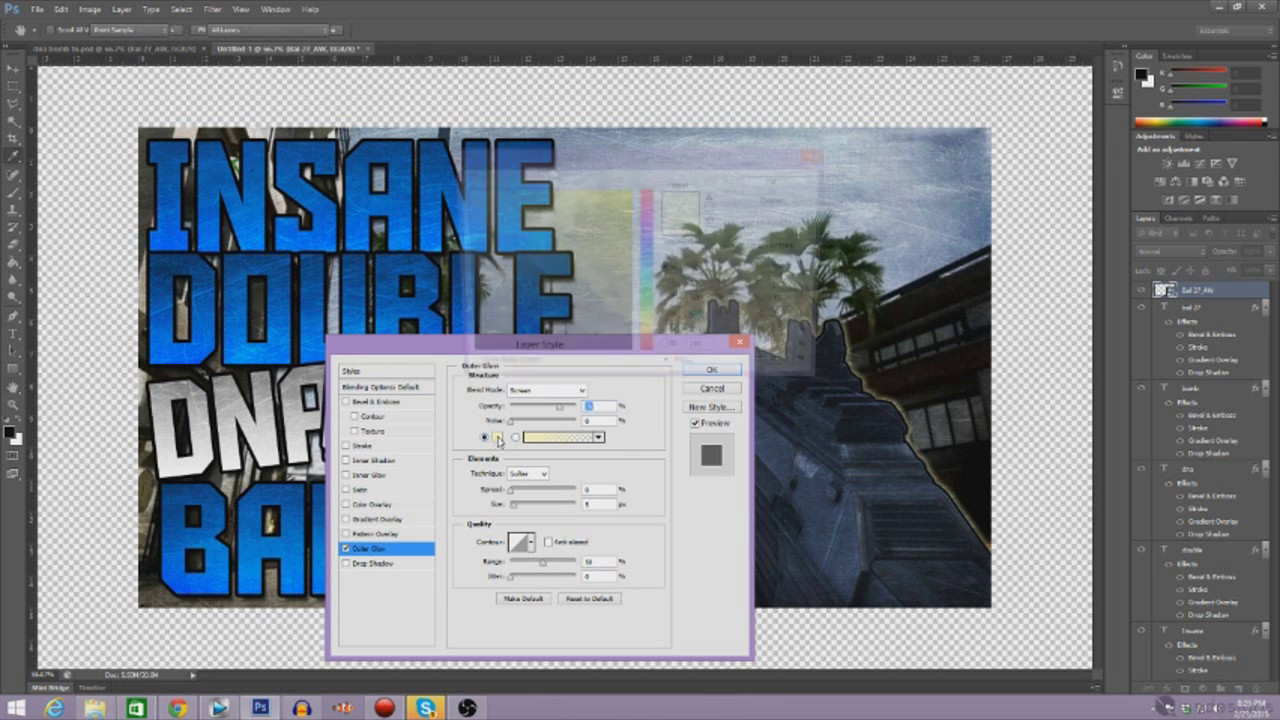
left_click_drag(503, 190, 462, 190)
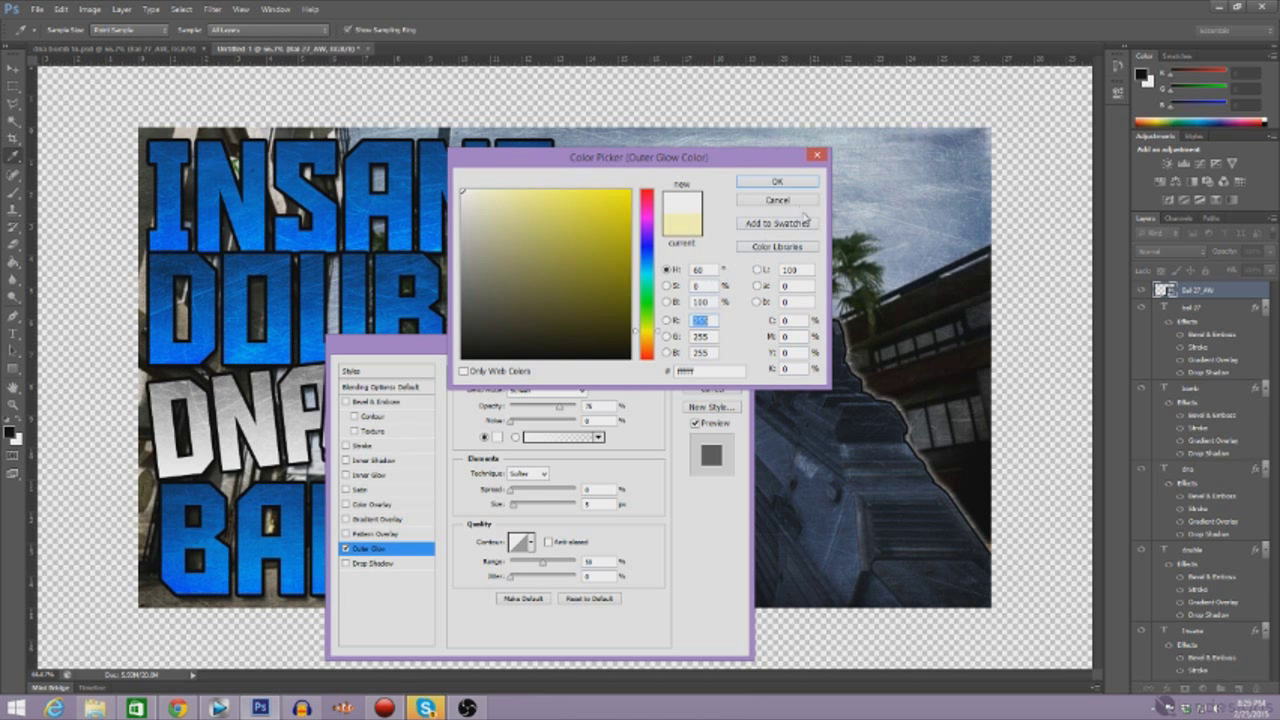
left_click(777, 181)
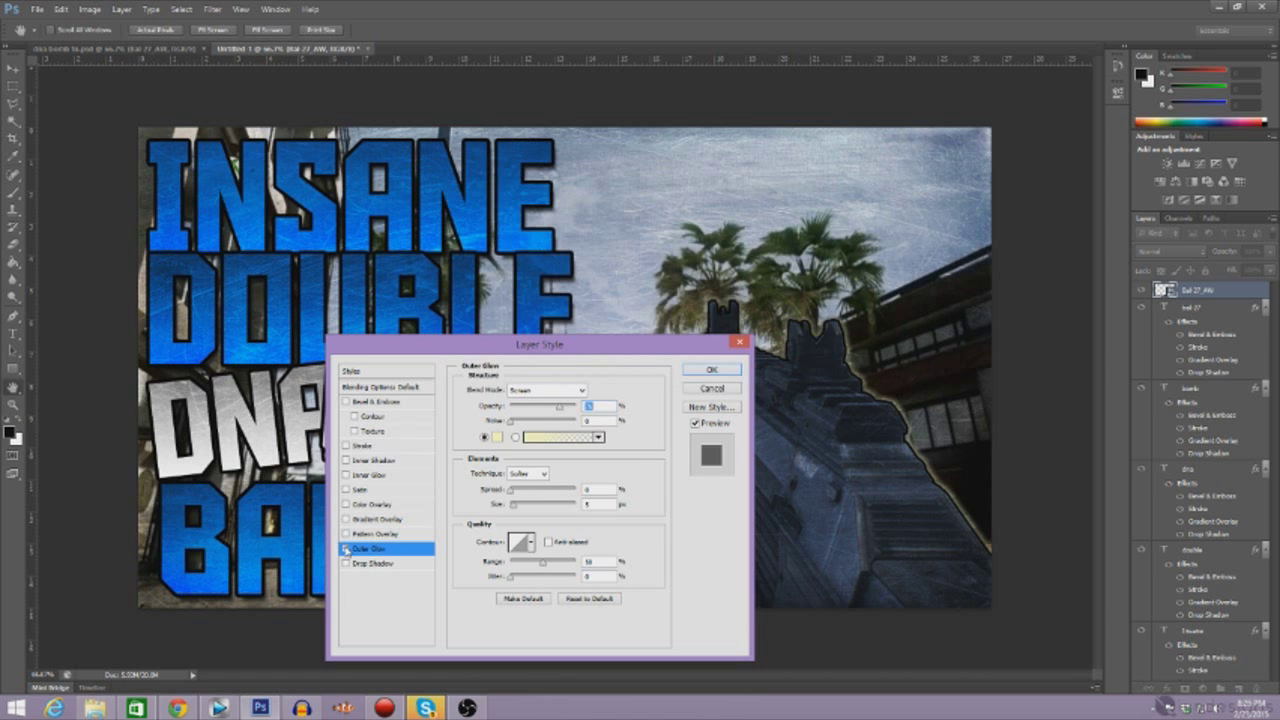
left_click(345, 549)
Add a white stroke around the gun, dismissing the invalid size warning.
left_click(346, 445)
left_click(370, 447)
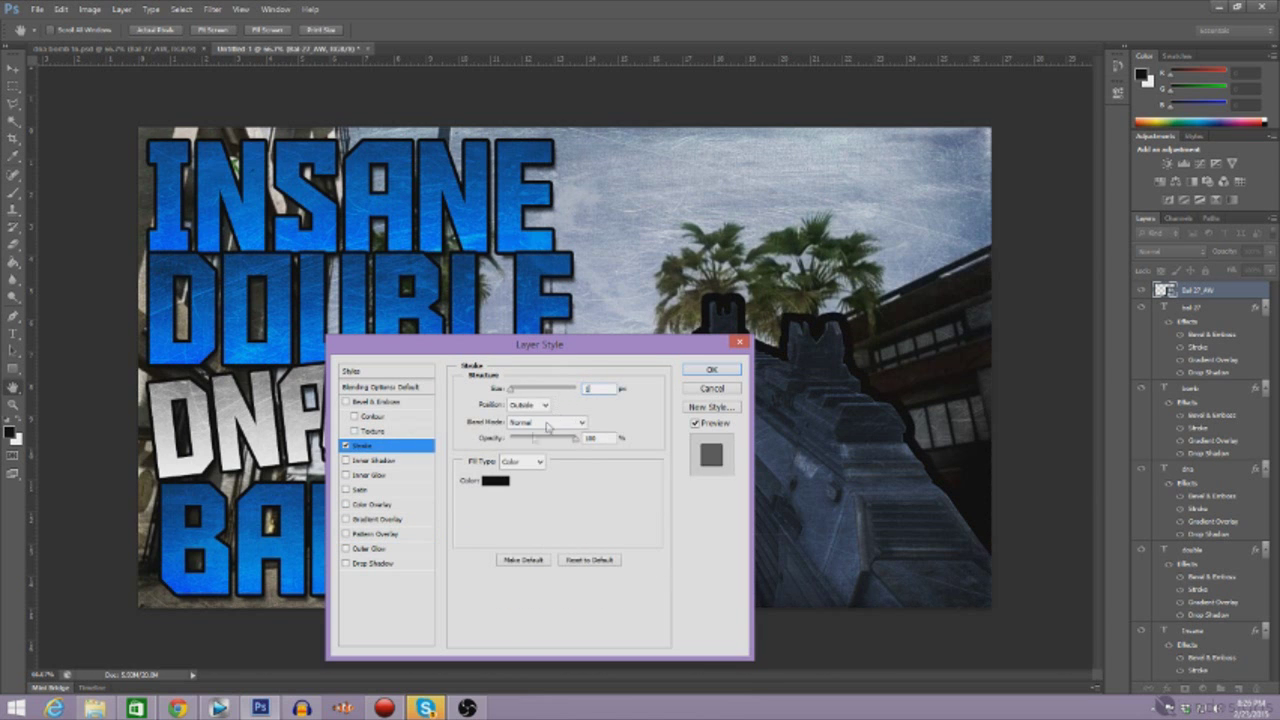
left_click(496, 480)
left_click(462, 190)
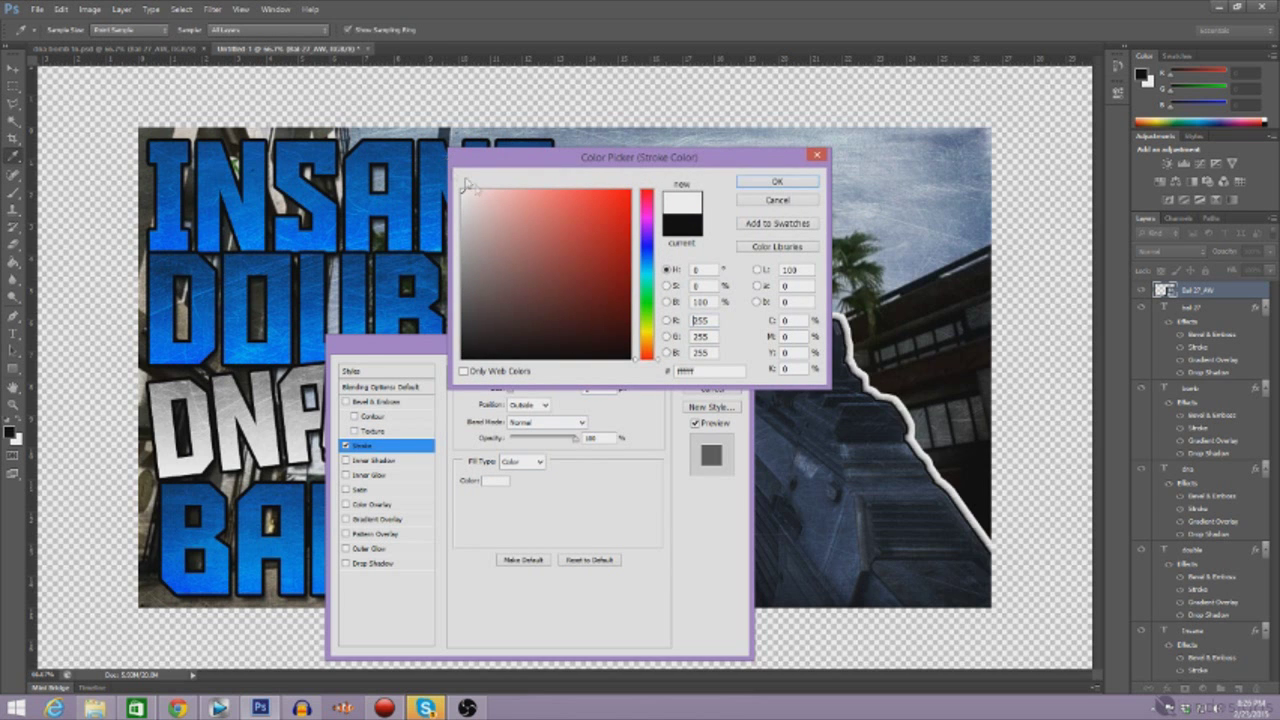
left_click(772, 182)
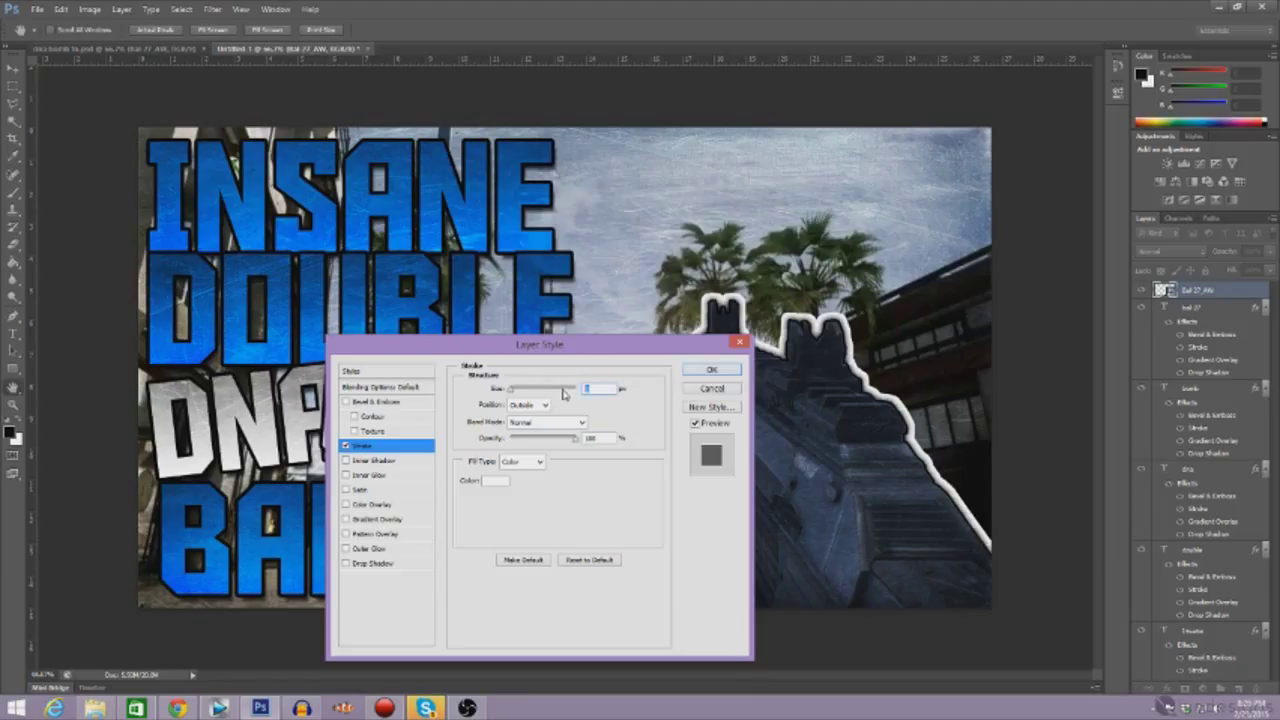
key("Tab")
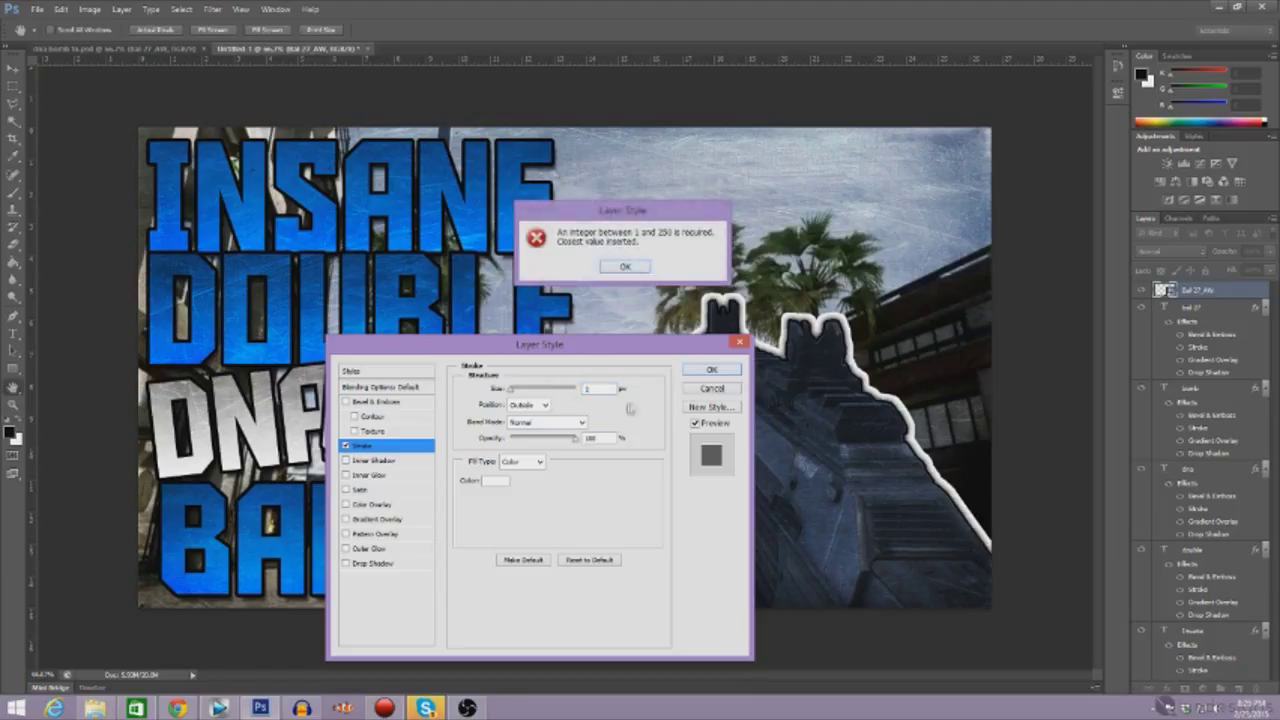
left_click(625, 267)
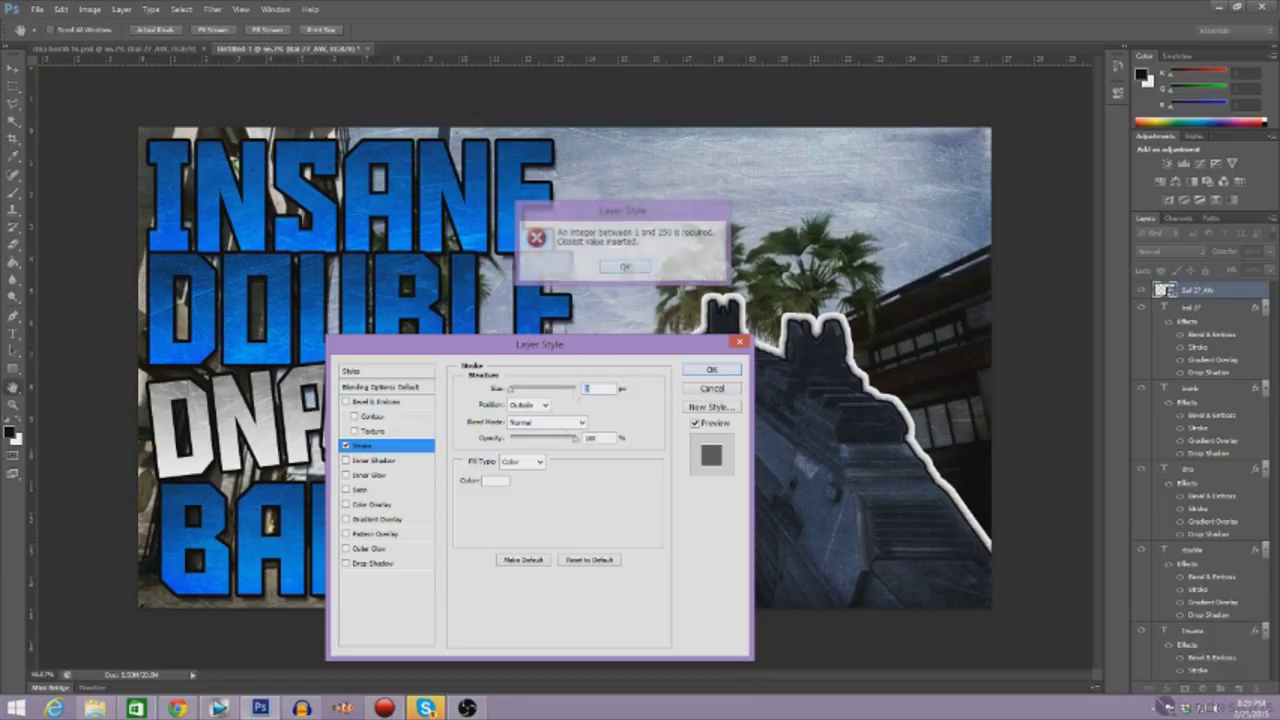
Set the stroke to Inside with Difference blending, apply it, then undo twice.
left_click(548, 405)
left_click(535, 430)
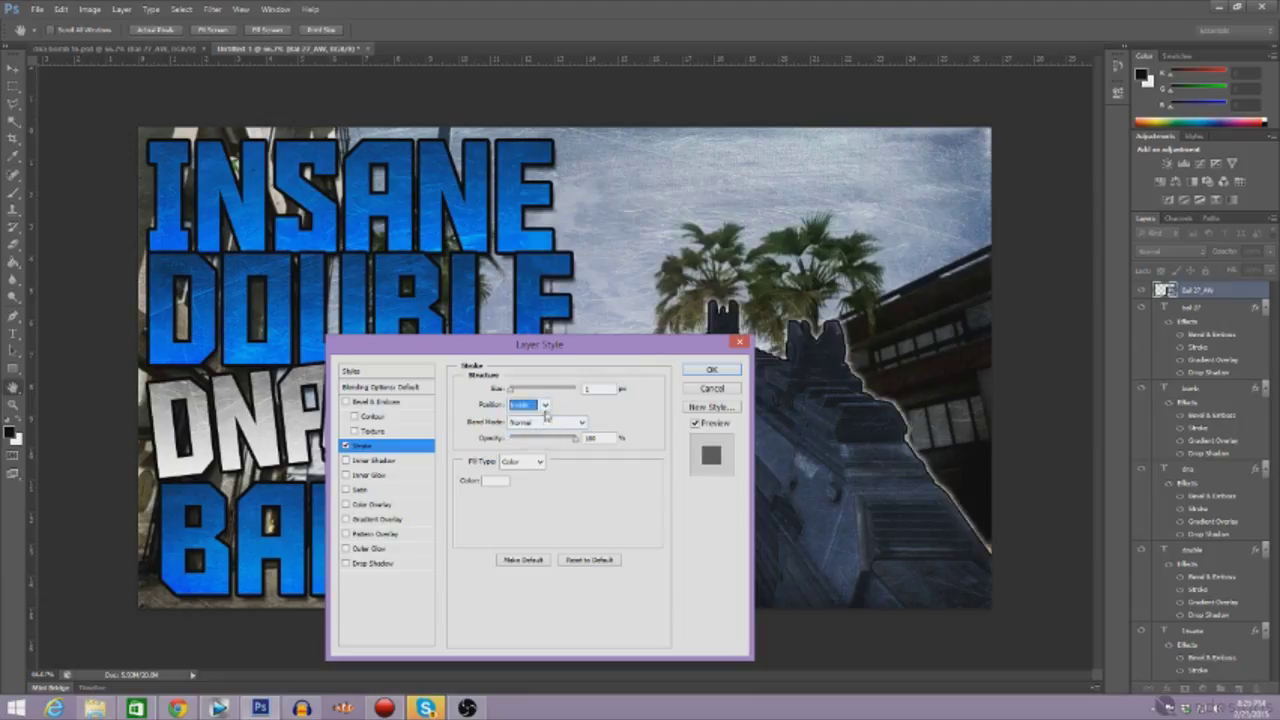
left_click(545, 405)
left_click(536, 442)
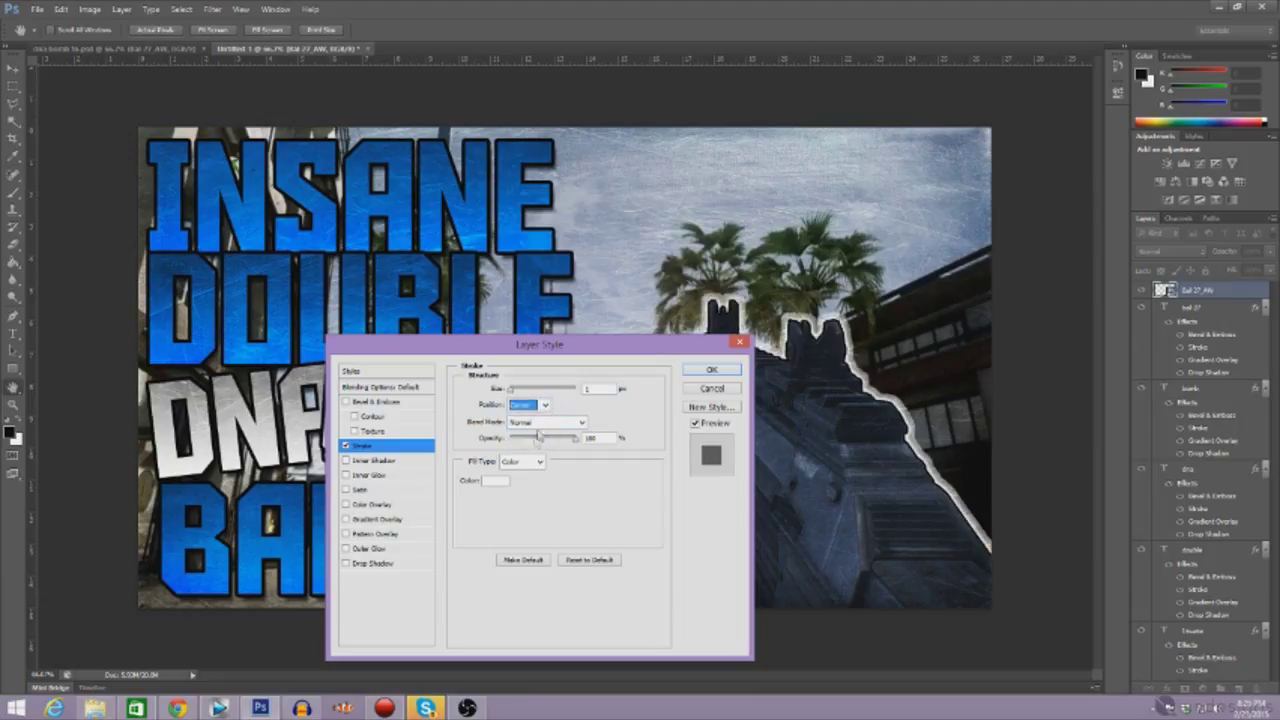
left_click(546, 405)
left_click(530, 429)
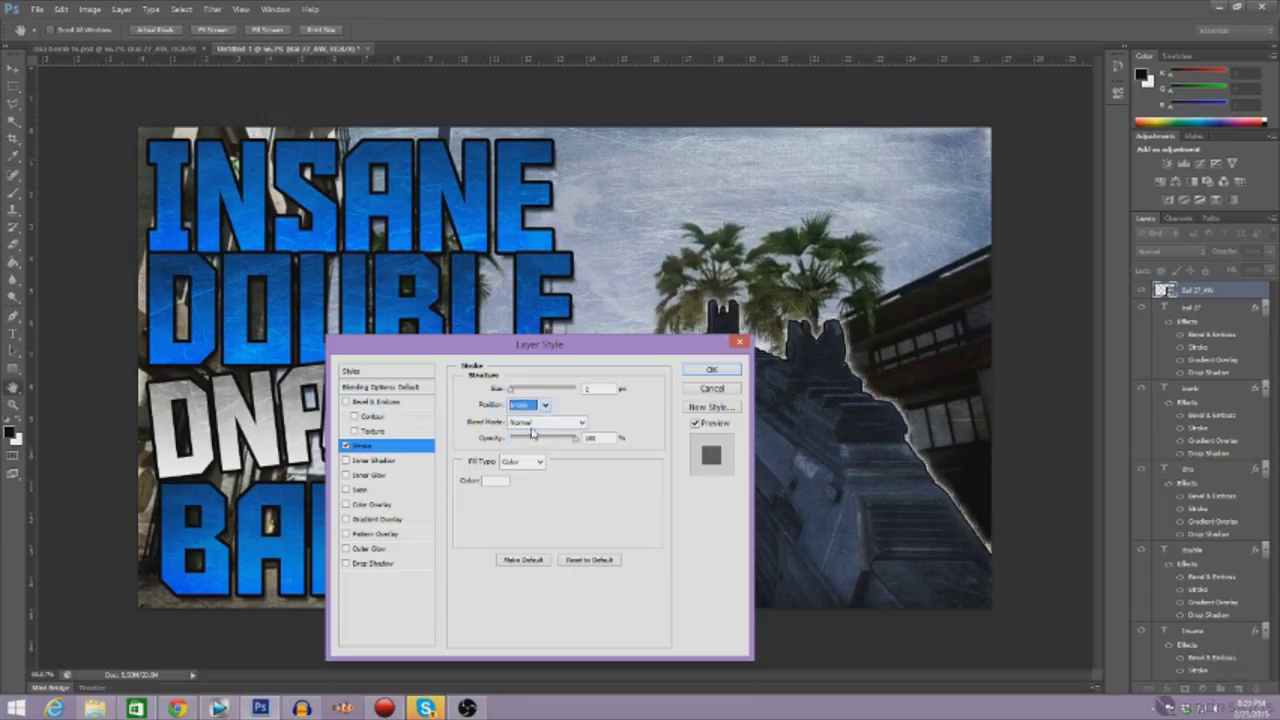
left_click(583, 424)
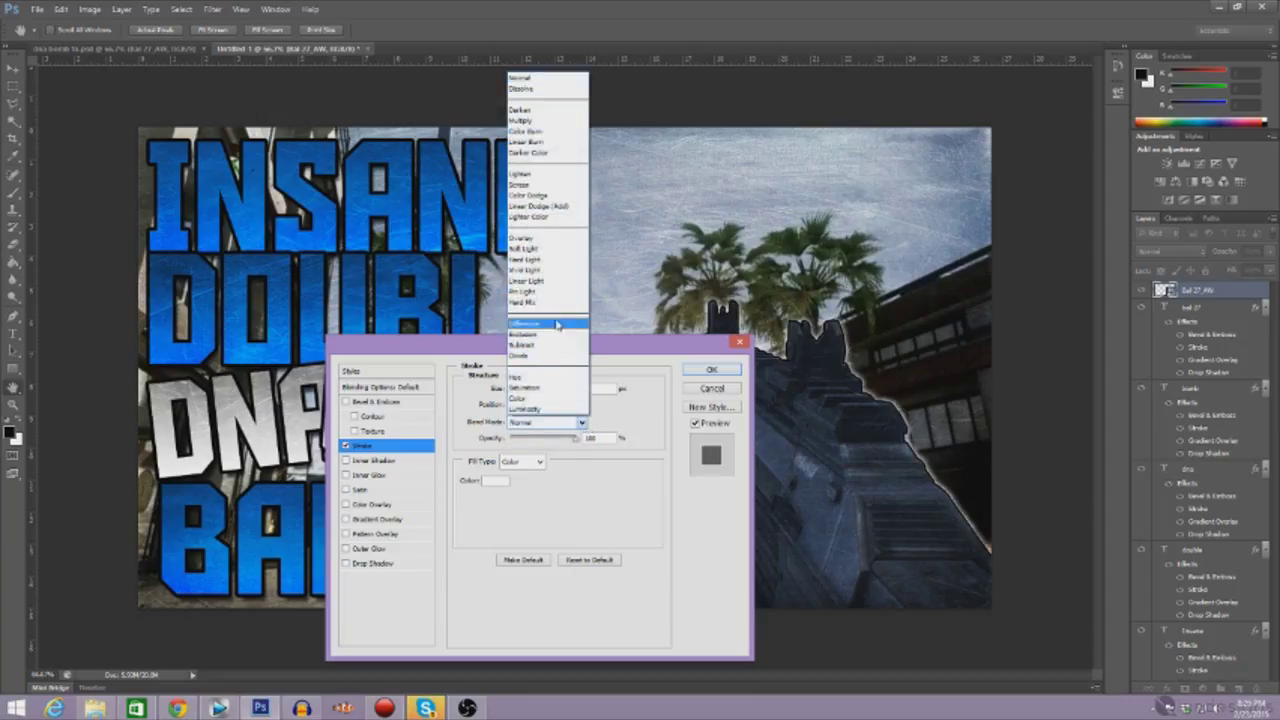
left_click(553, 322)
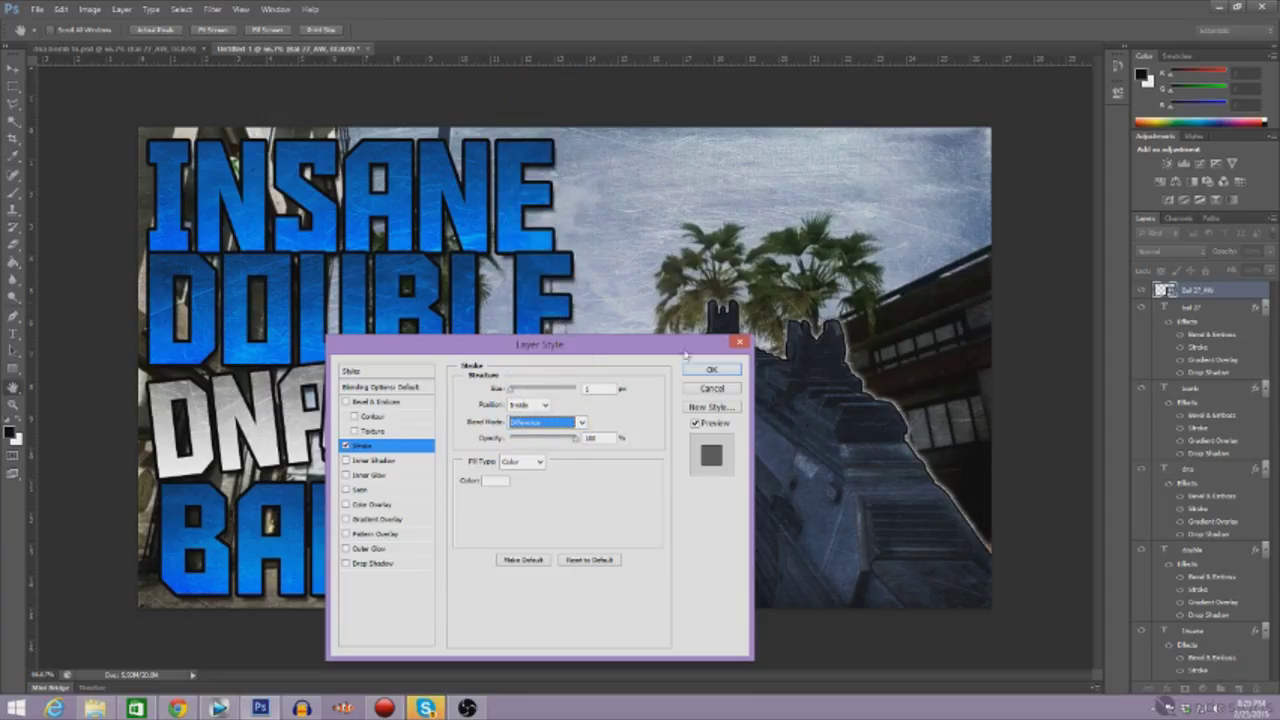
left_click(711, 369)
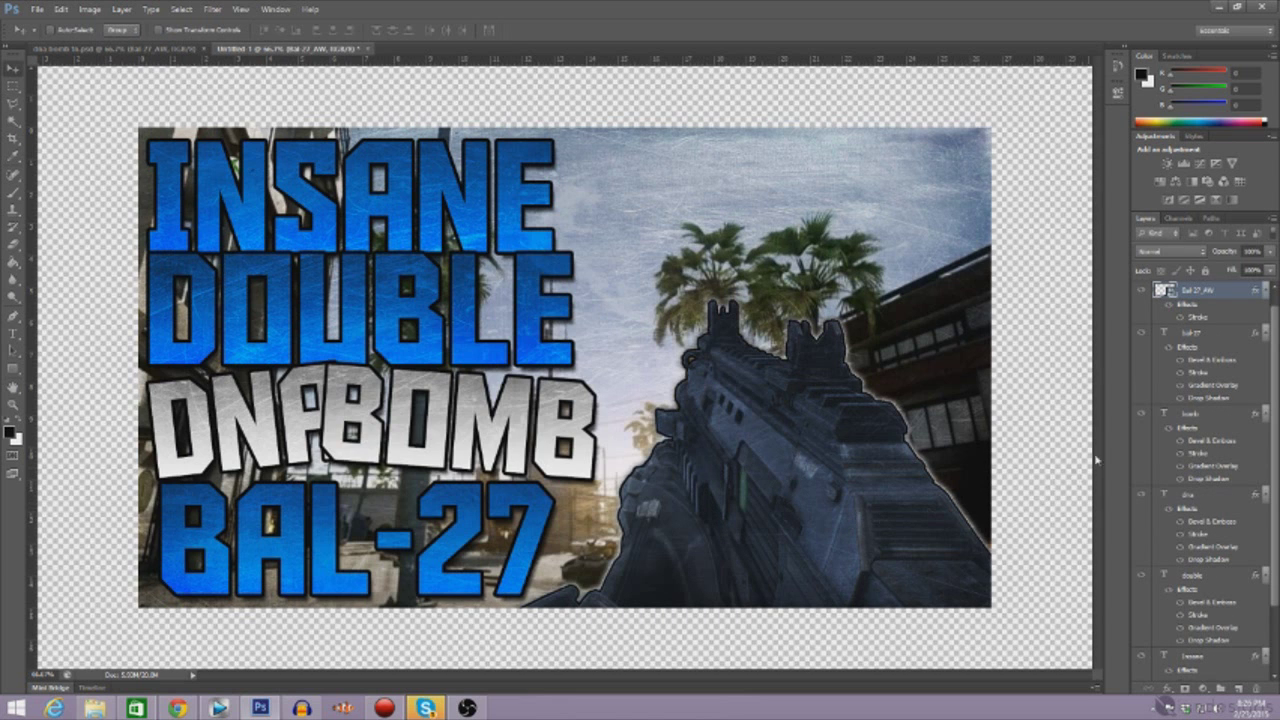
key("ctrl+z")
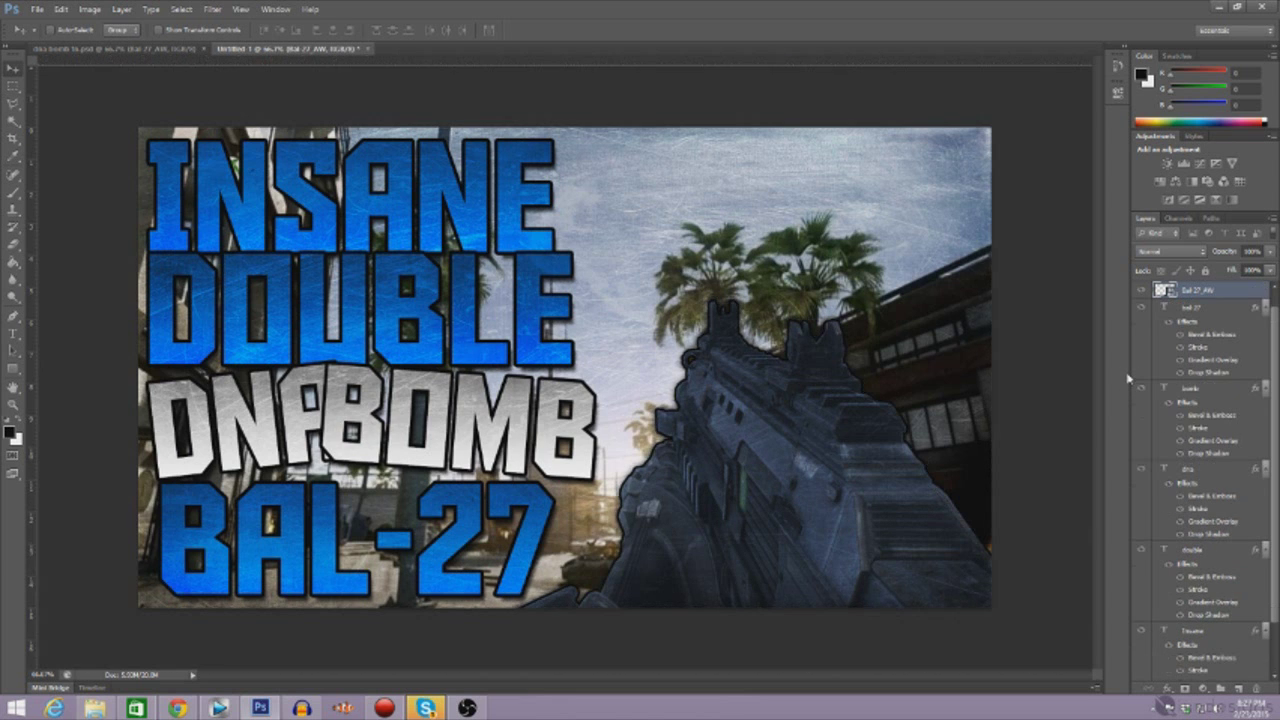
key("ctrl+z")
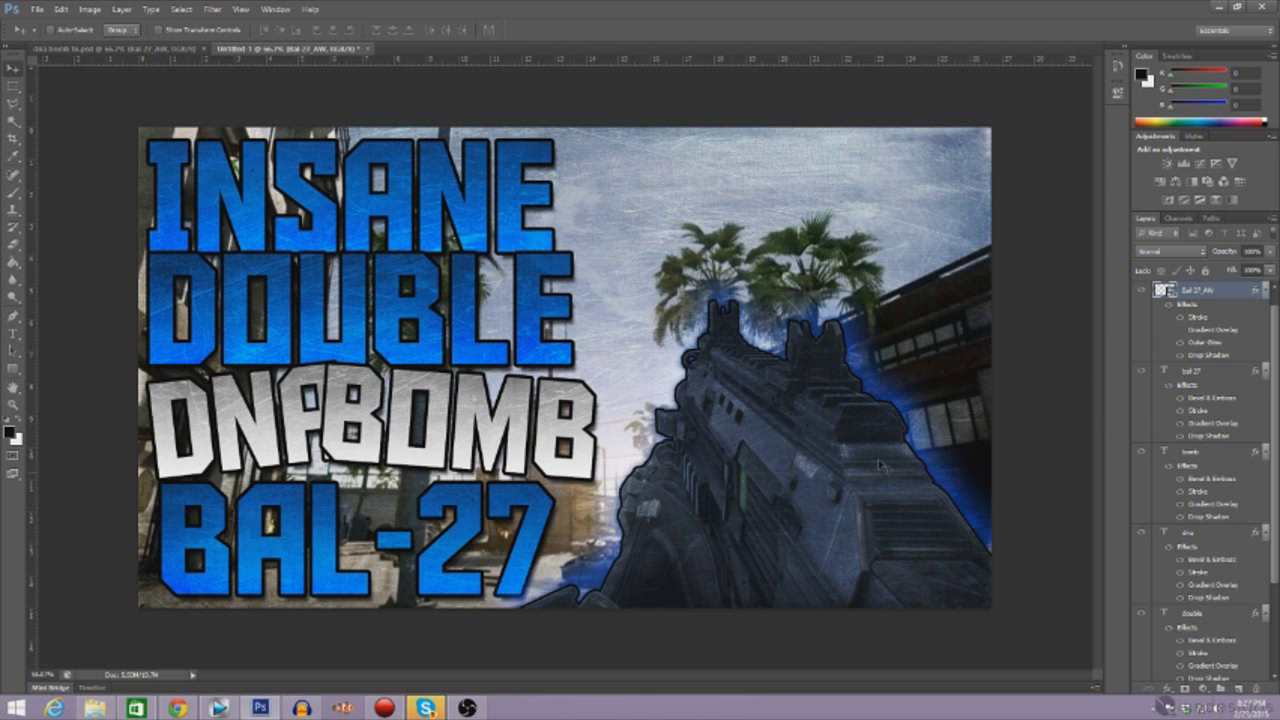
Duplicate the DNA_Bomb layer from dna bomb ts.psd into Untitled-1.
left_click(148, 48)
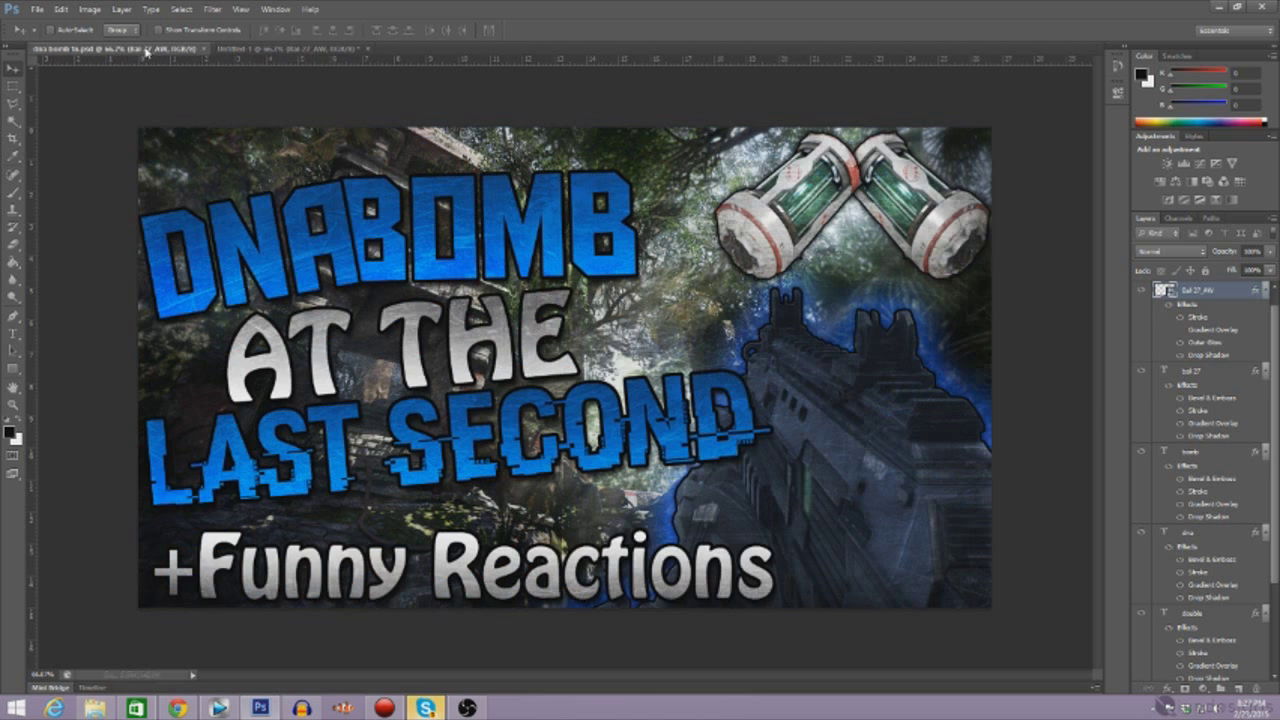
scroll(1200, 480, "up", 5)
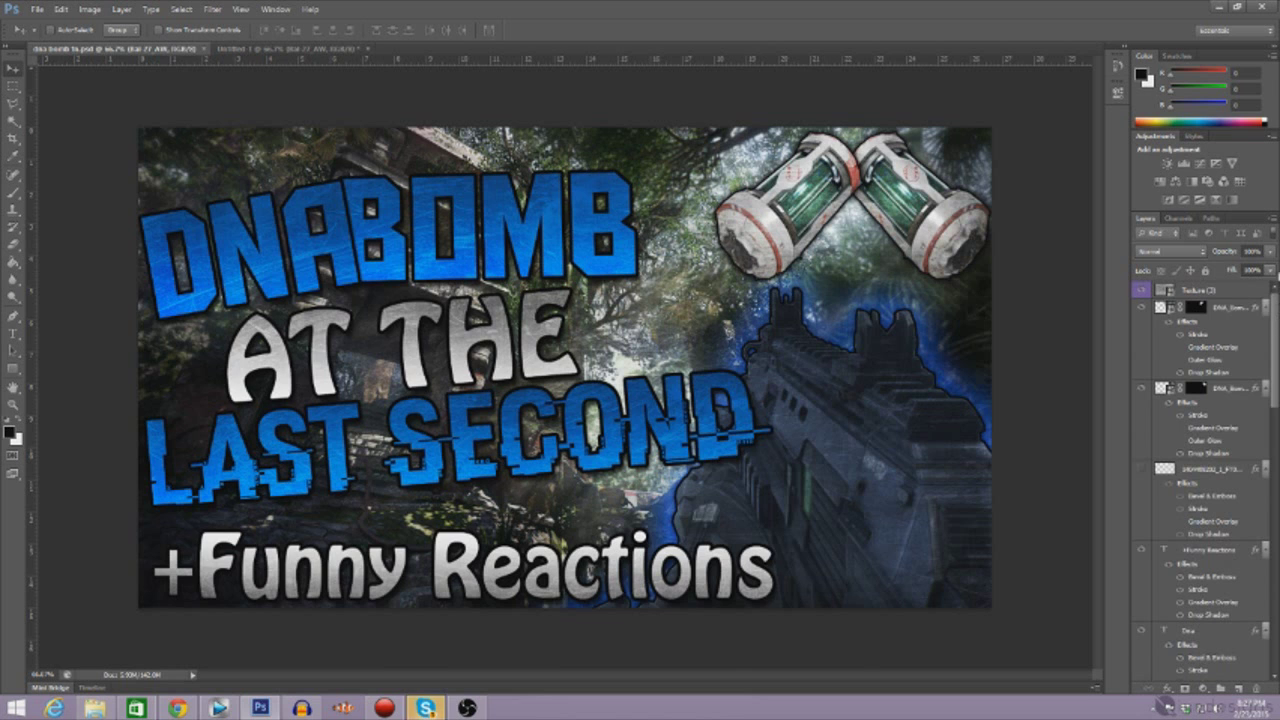
right_click(1222, 313)
left_click(1110, 256)
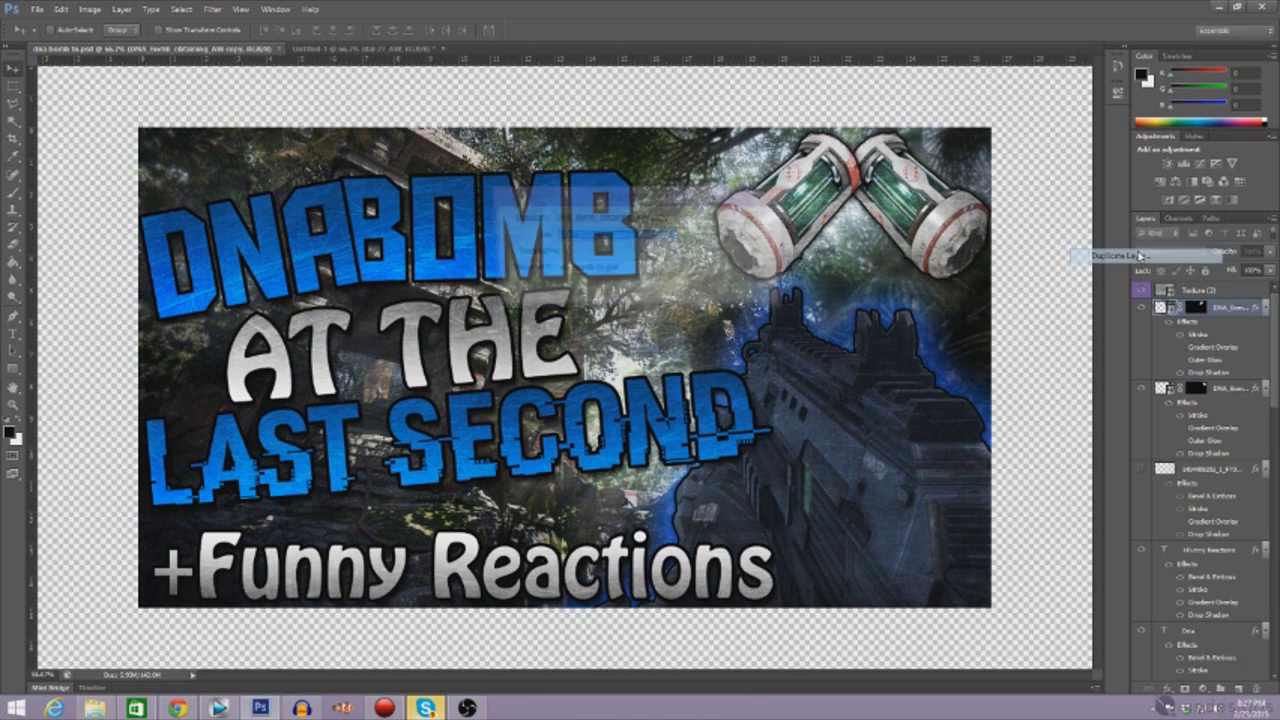
left_click(626, 272)
left_click(617, 289)
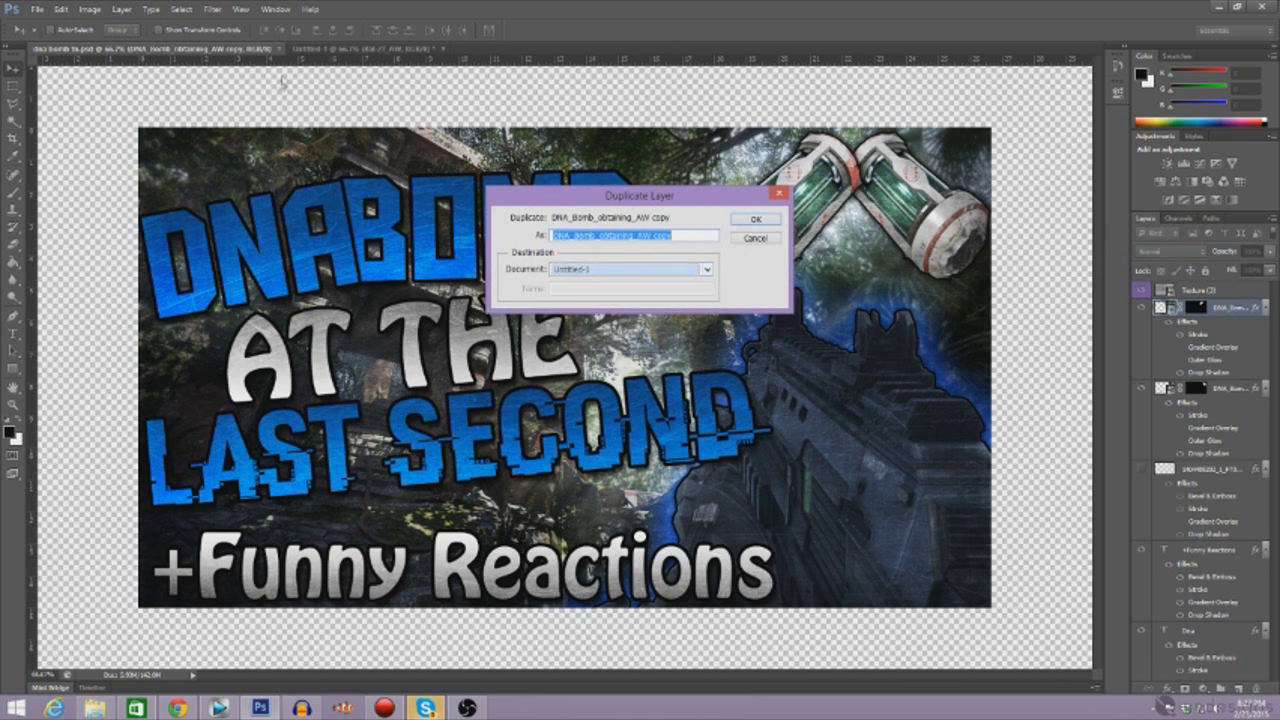
left_click(755, 219)
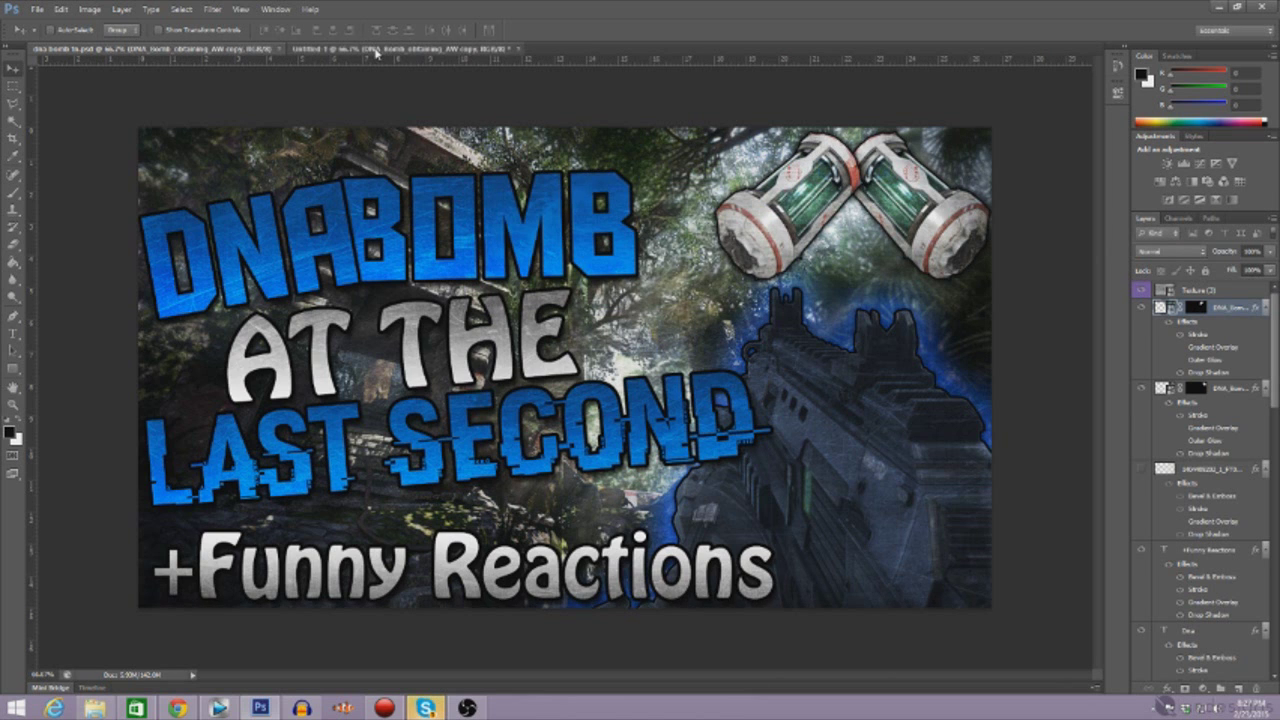
Enlarge the copied canister and move it into the top-right corner.
left_click(397, 49)
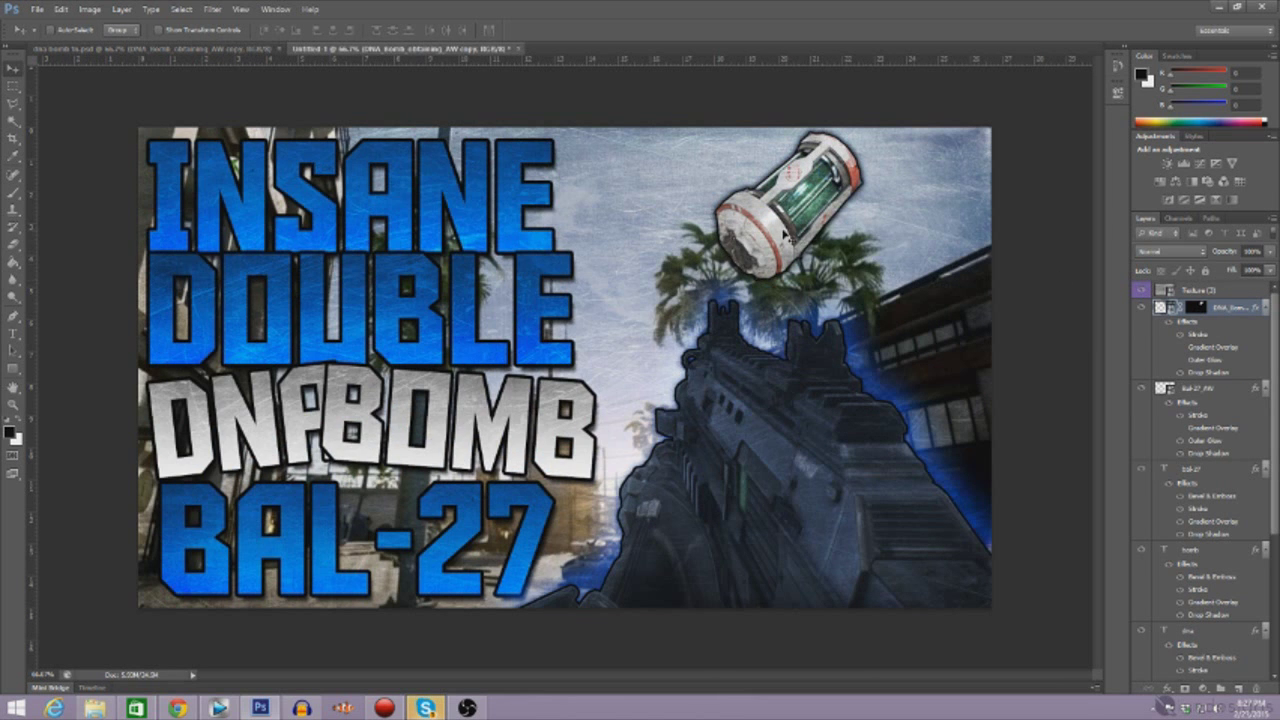
key("ctrl+t")
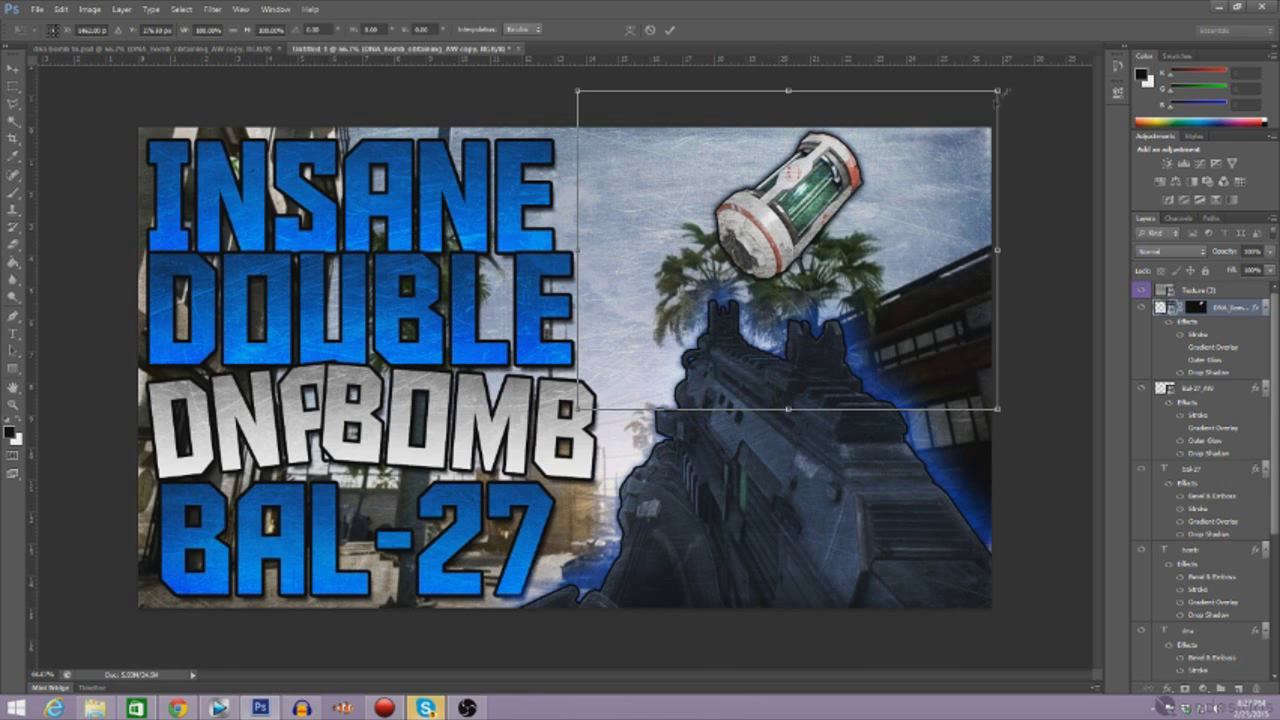
left_click_drag(999, 90, 1068, 41)
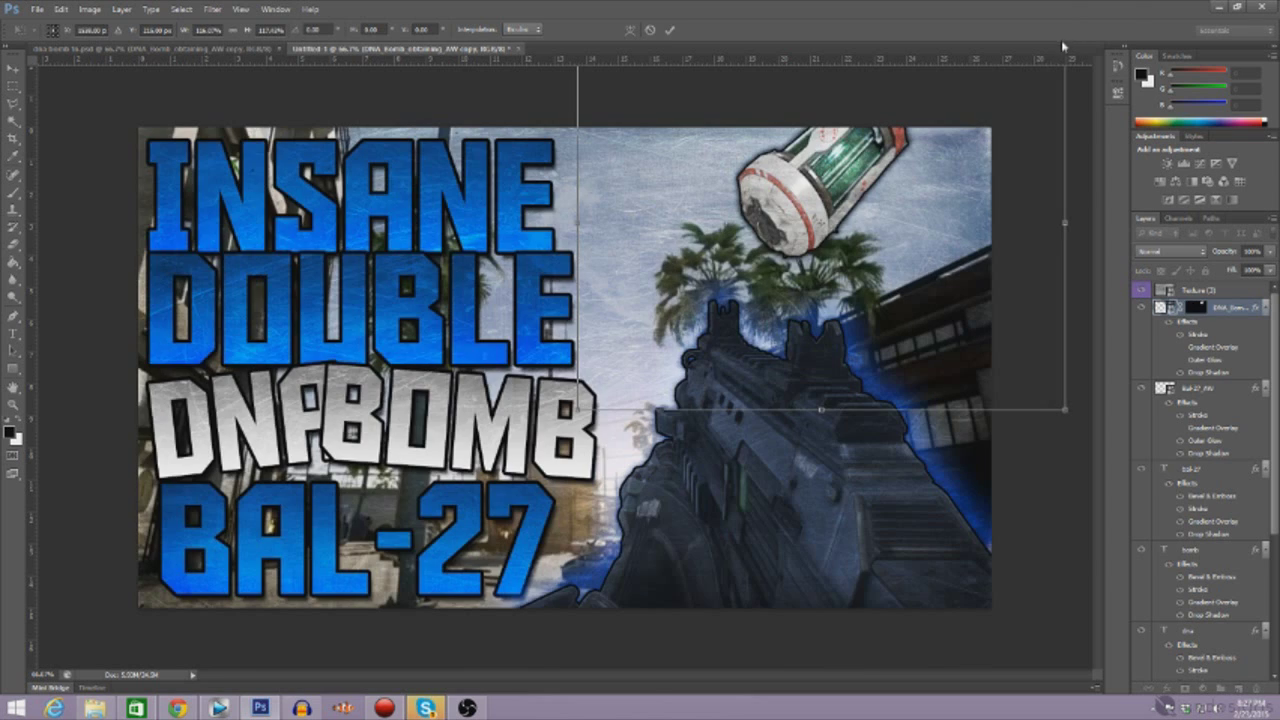
key("Return")
left_click_drag(875, 165, 896, 205)
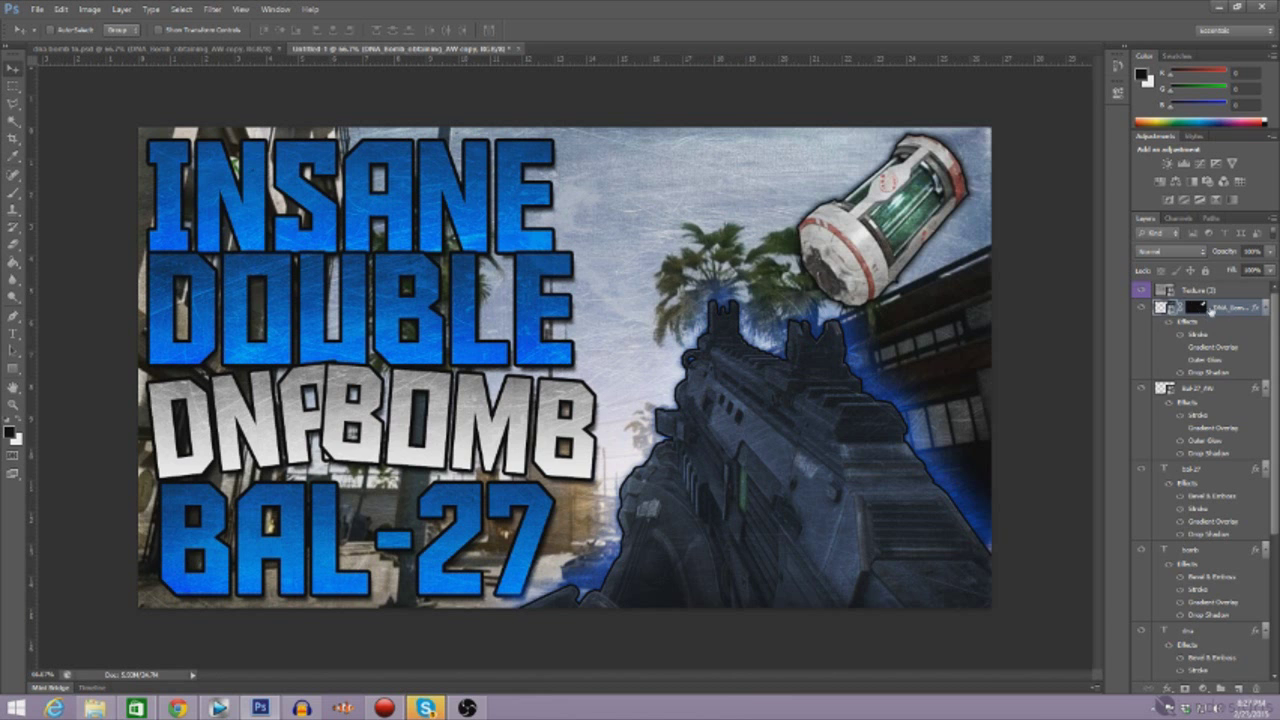
right_click(1211, 310)
Duplicate the canister and place the copy overlapping to the left of the first.
left_click(1170, 257)
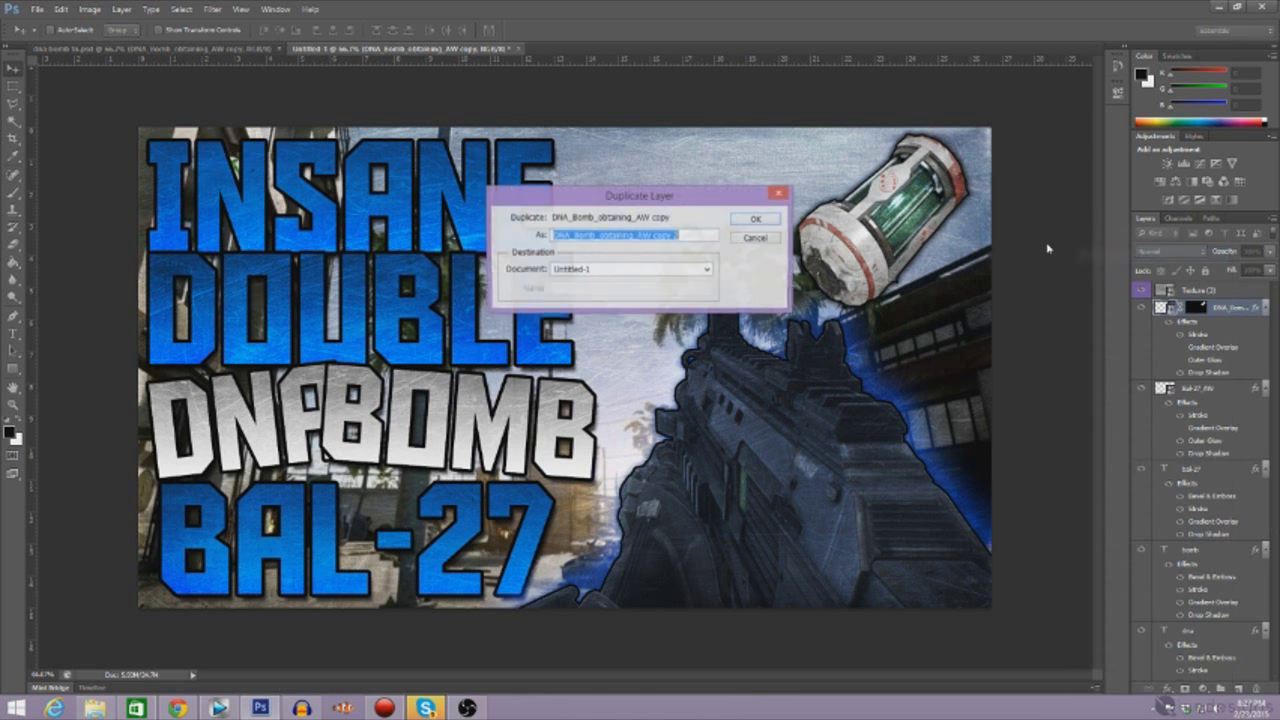
left_click(766, 226)
left_click_drag(908, 215, 790, 213)
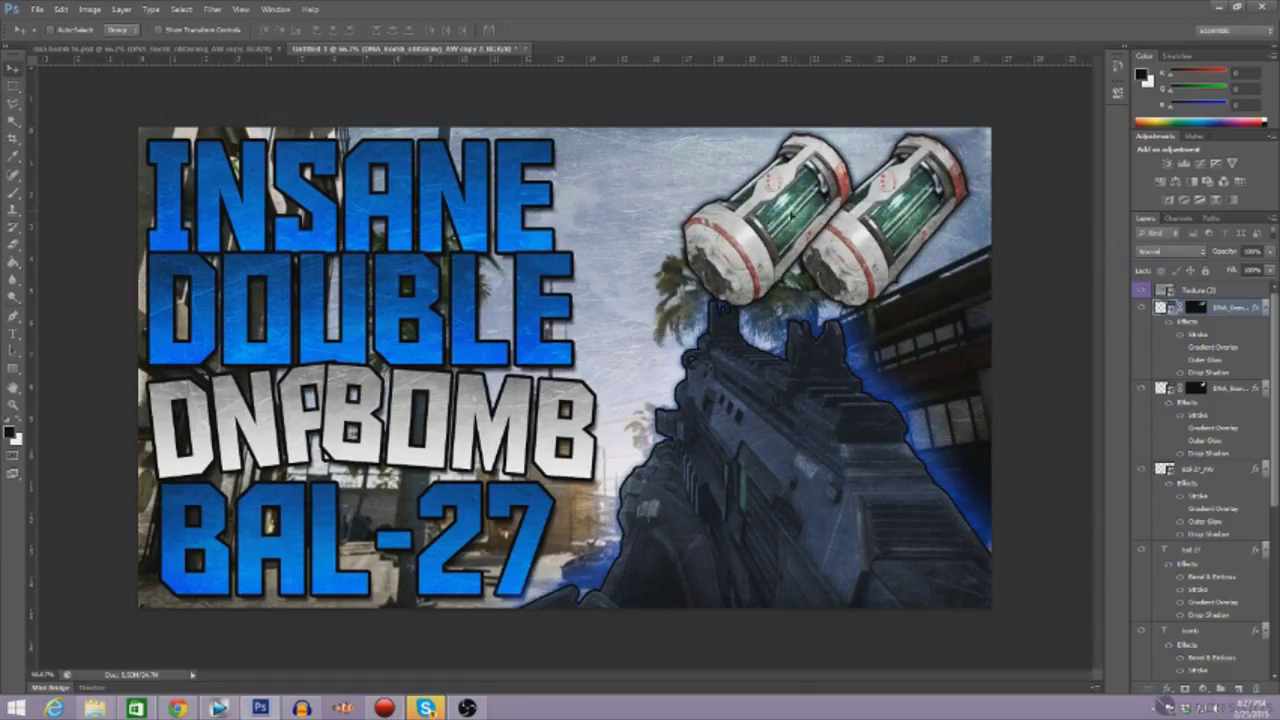
left_click(1225, 388)
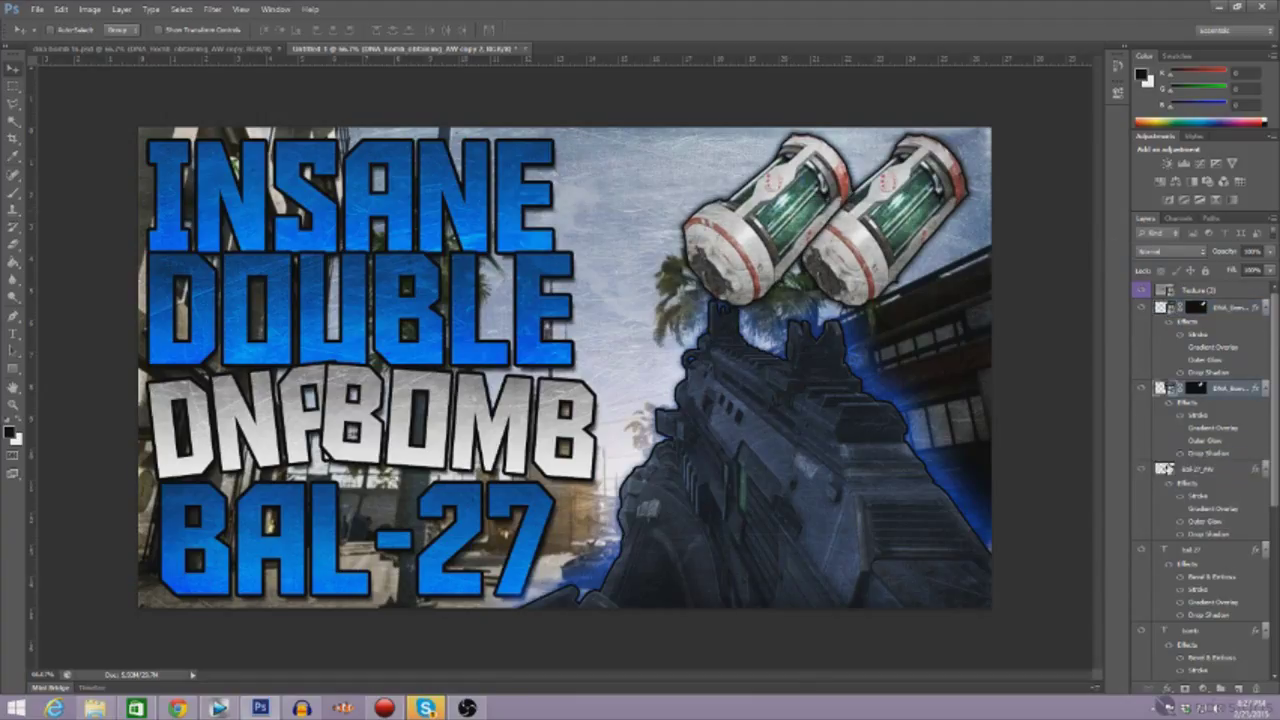
key("Left")
key("Left")
key("Left")
key("Left")
left_click_drag(810, 175, 822, 178)
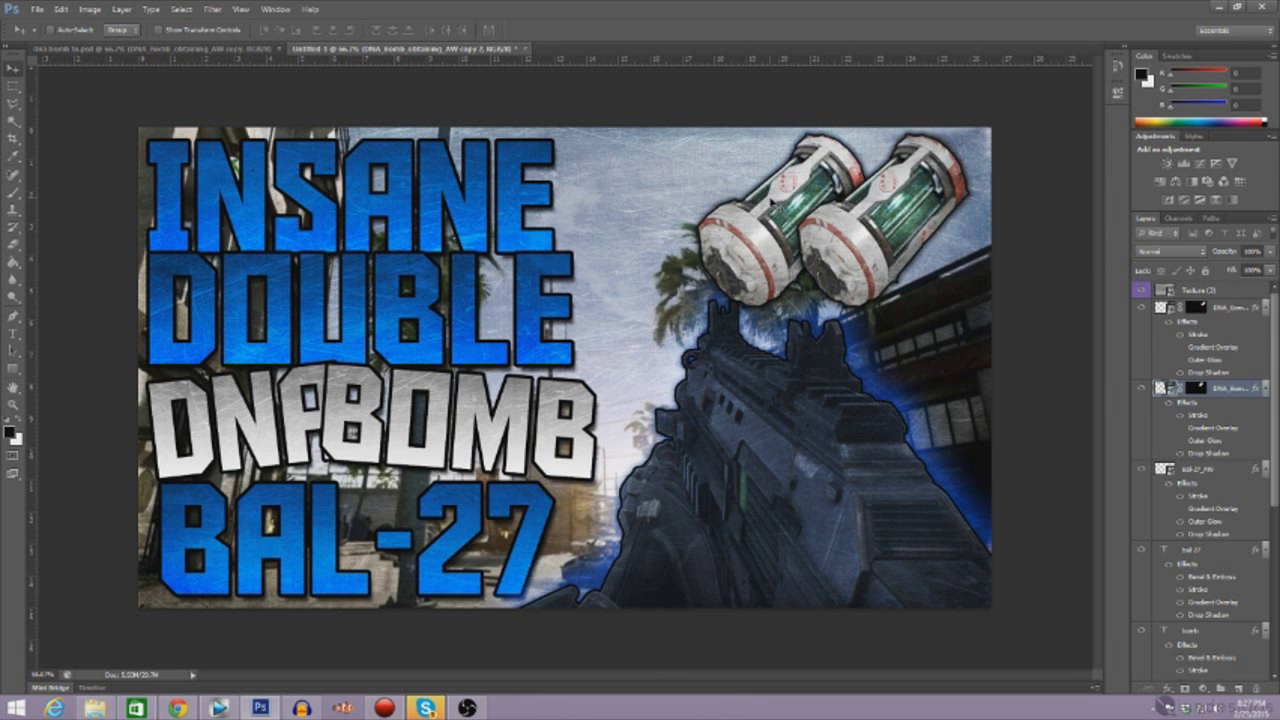
Stack the BAL-27 gun layer above both canister layers.
left_click(1214, 469)
key("ctrl+t")
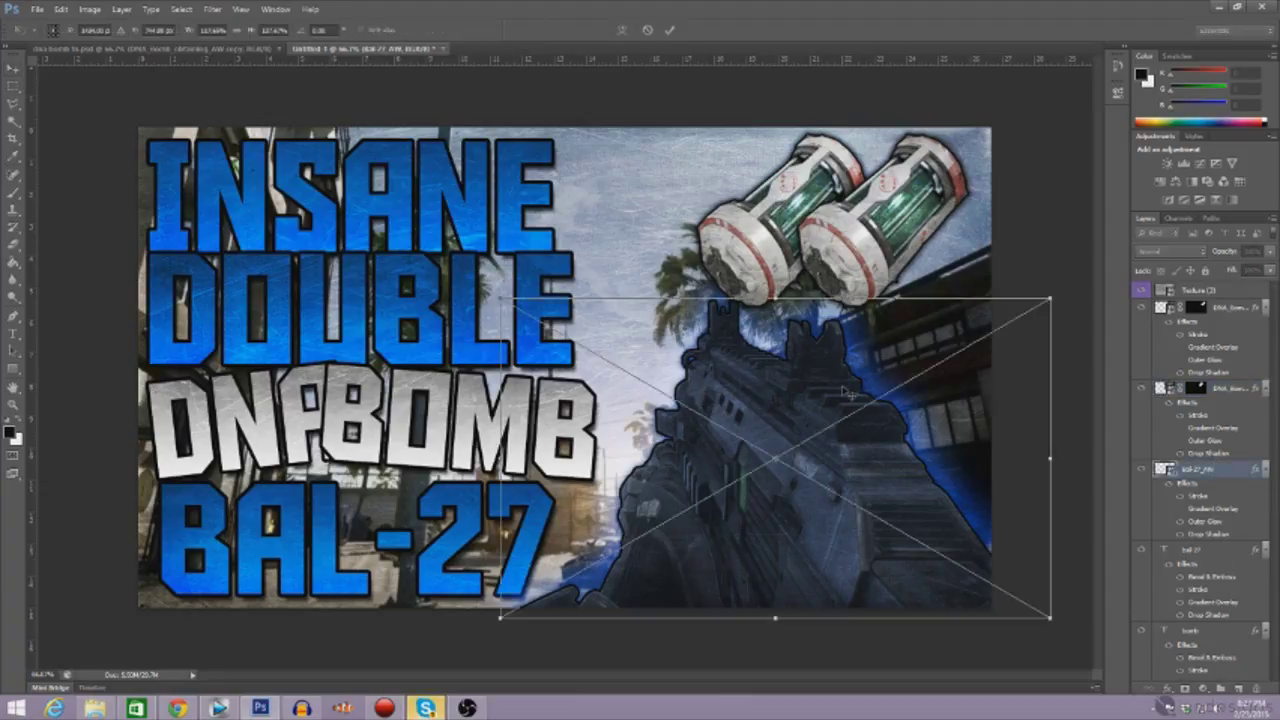
key("Return")
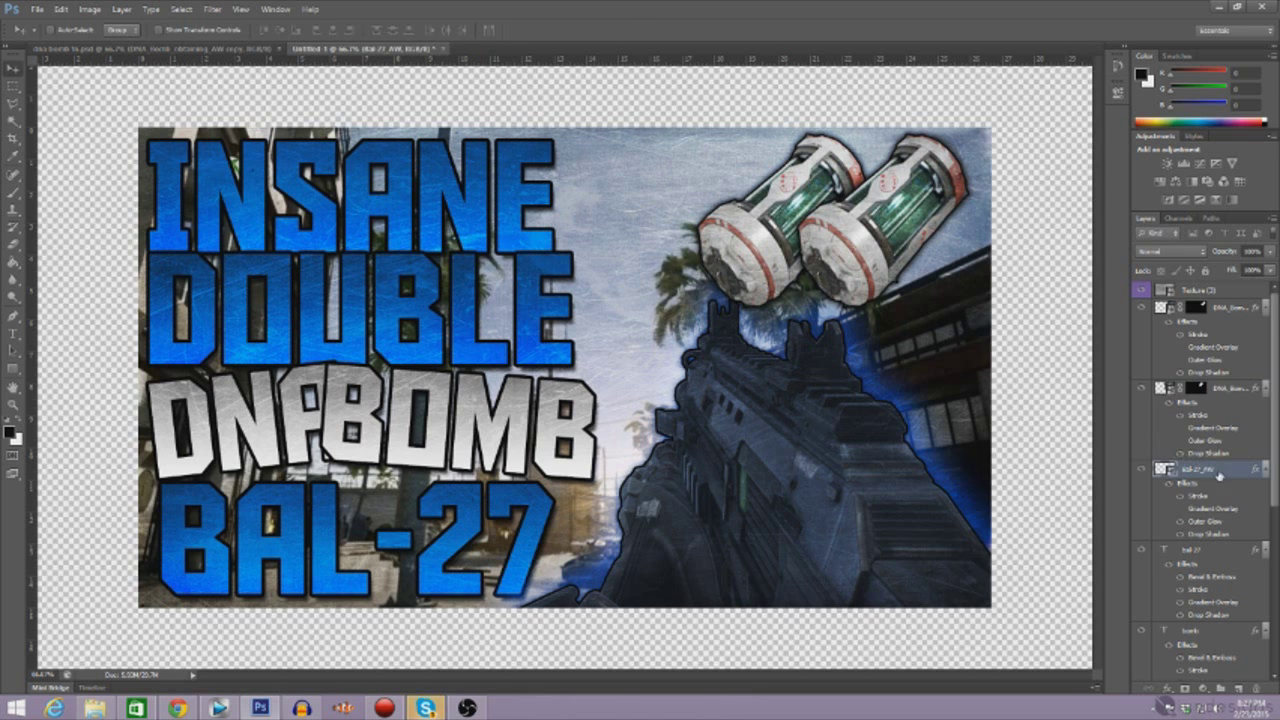
left_click_drag(1206, 463, 1222, 305)
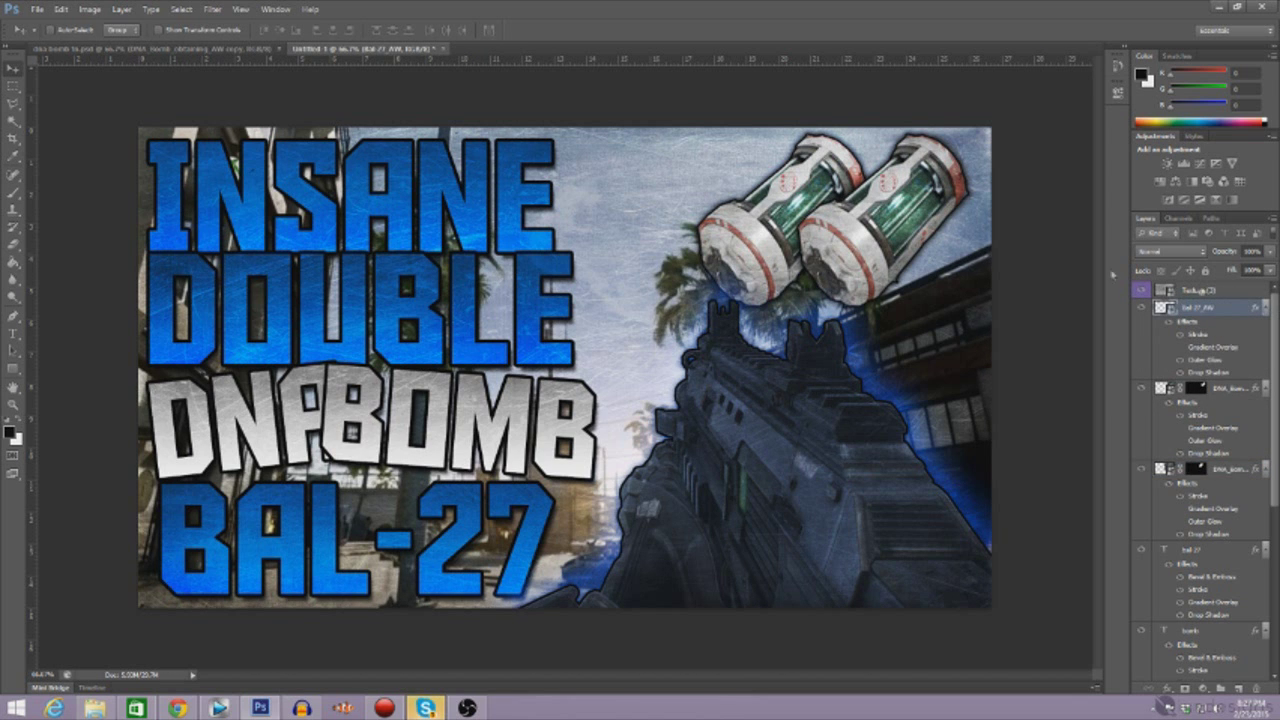
Open the CC Pack by CY file and preview one of its colour-correction groups.
left_click(37, 9)
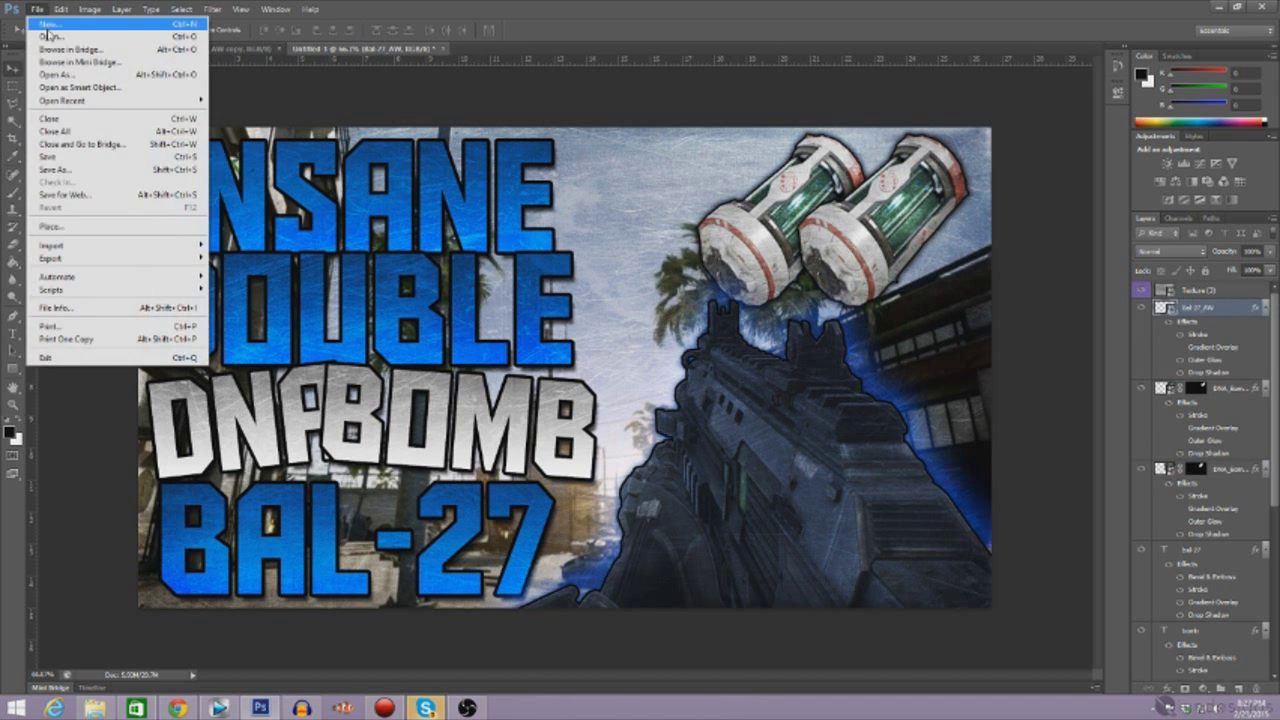
left_click(55, 38)
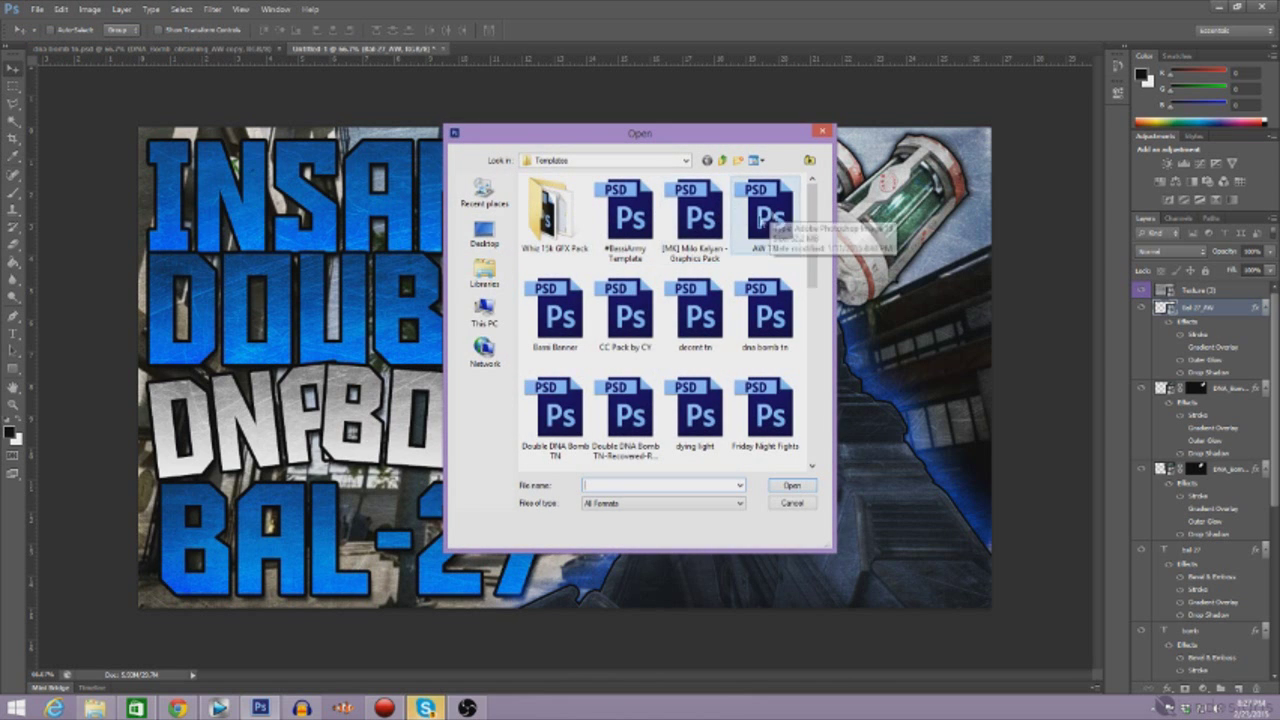
left_click(614, 314)
double_click(614, 314)
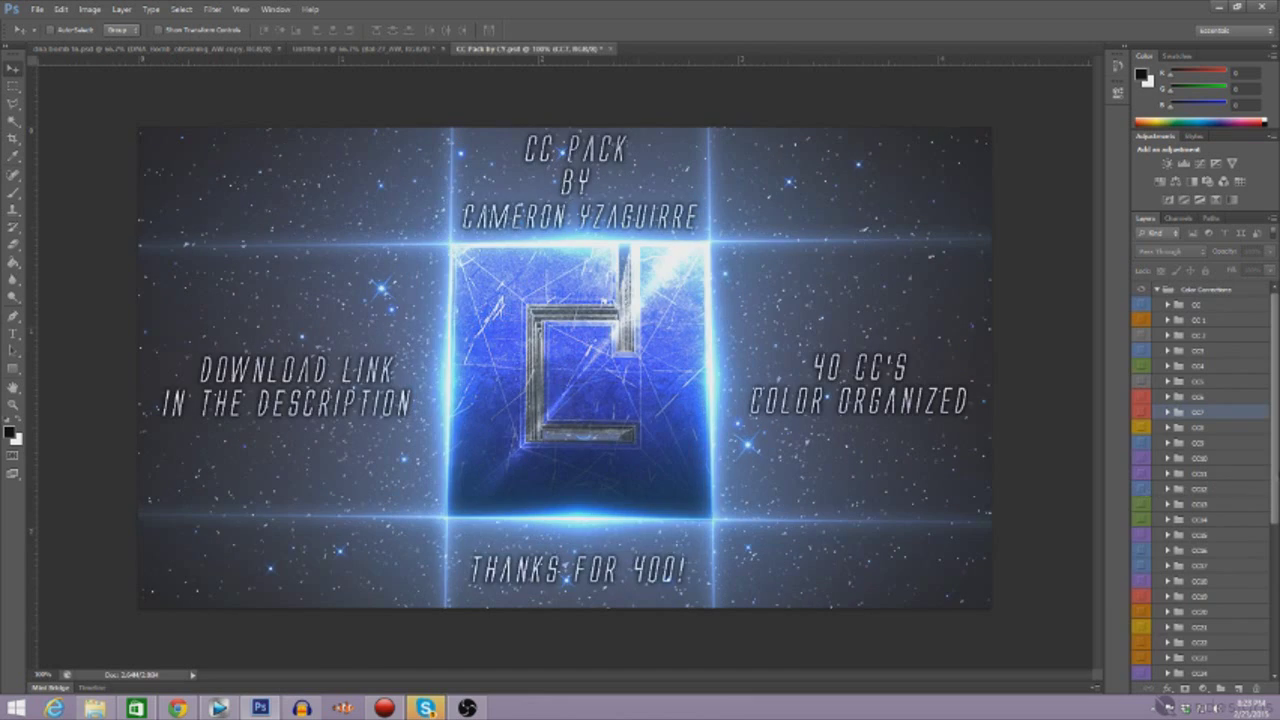
scroll(1145, 495, "down", 3)
left_click(1142, 496)
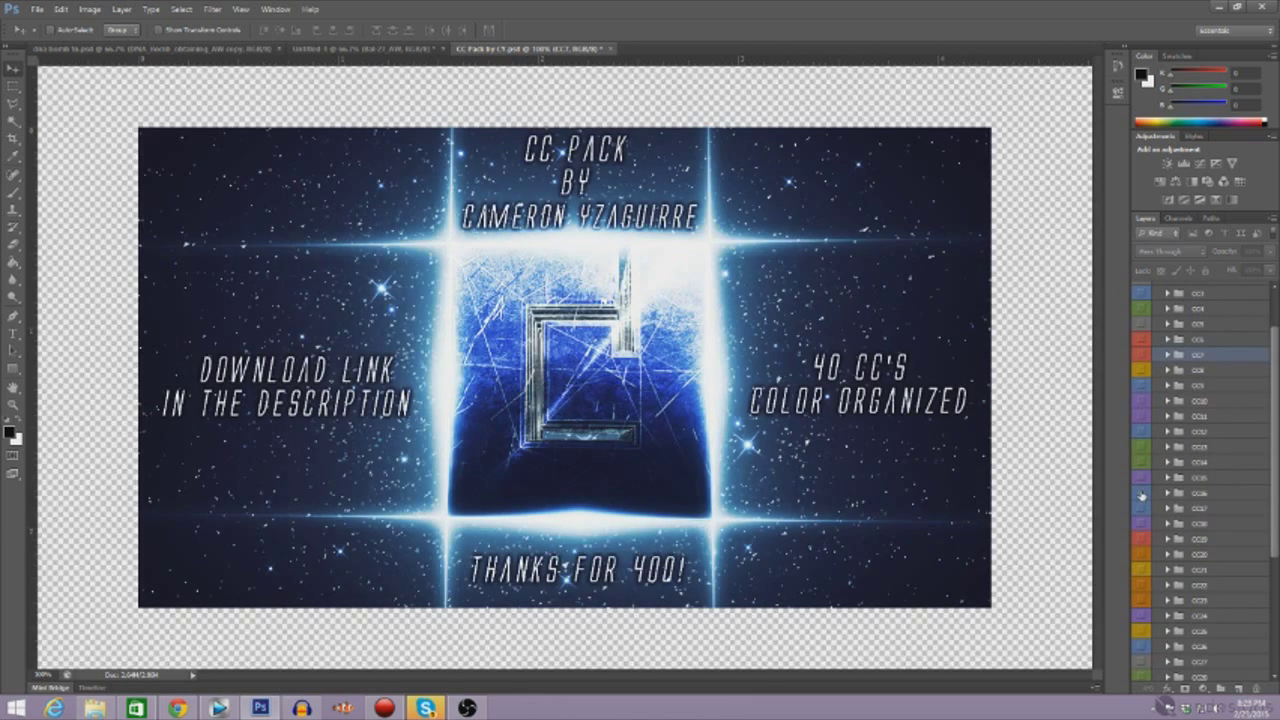
left_click(1142, 496)
Duplicate the CC16 group into the thumbnail document and return to it.
right_click(1198, 496)
left_click(1185, 170)
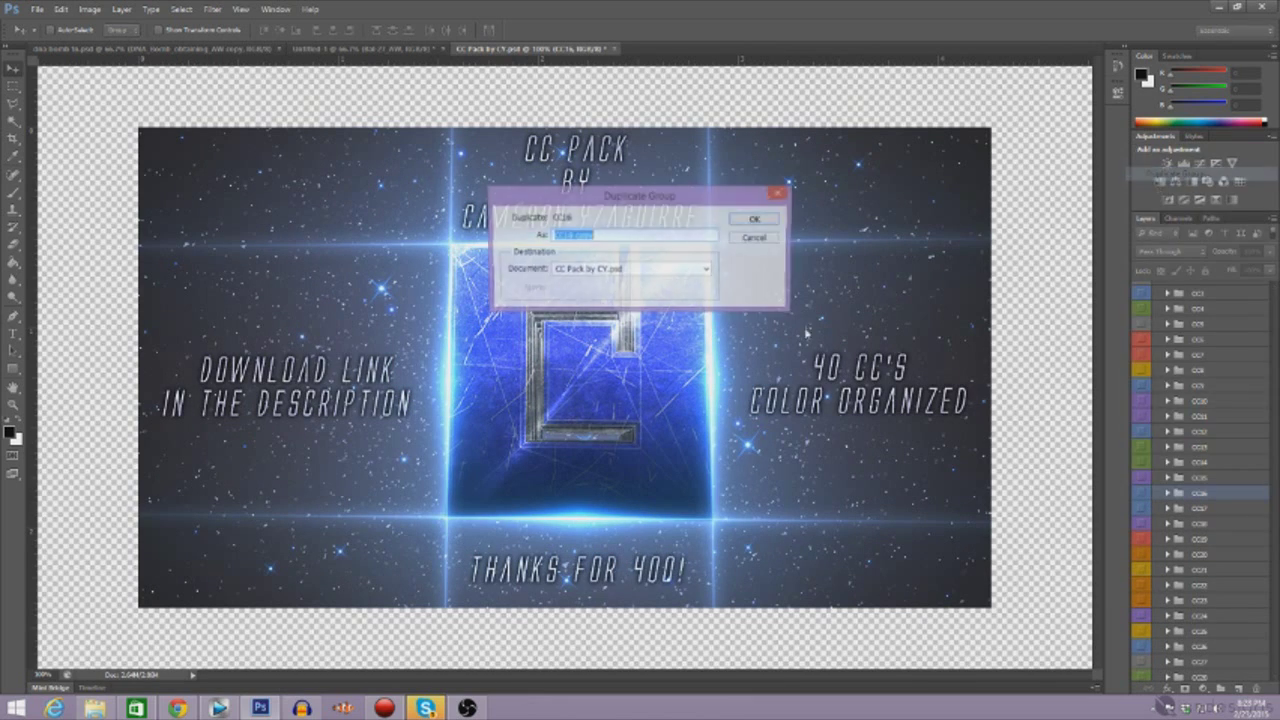
left_click(640, 268)
left_click(608, 297)
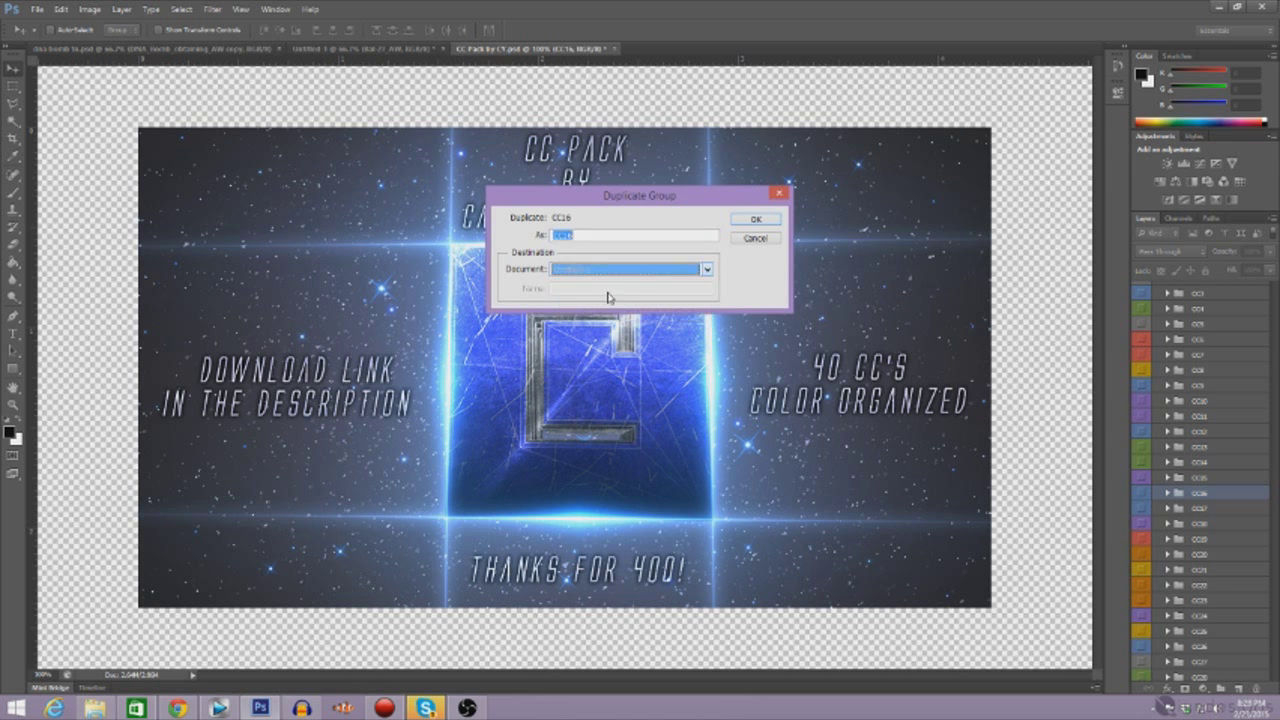
left_click(756, 218)
left_click(402, 49)
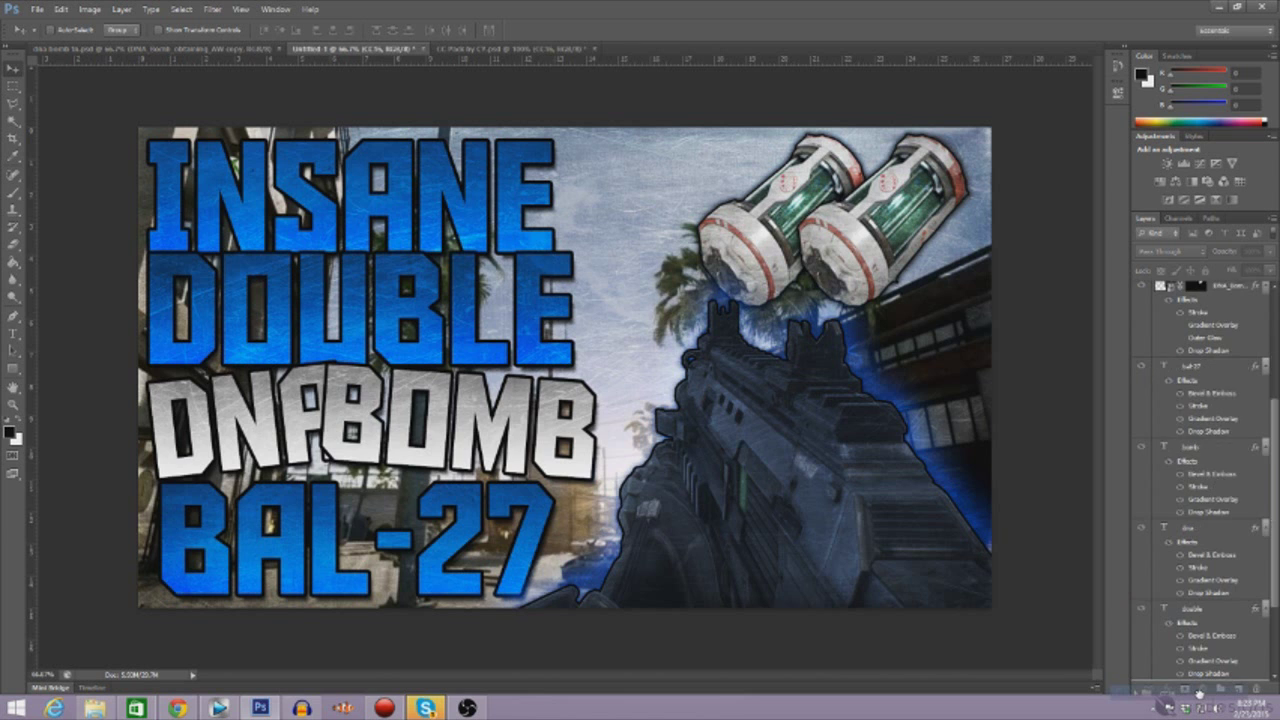
scroll(1190, 600, "down", 5)
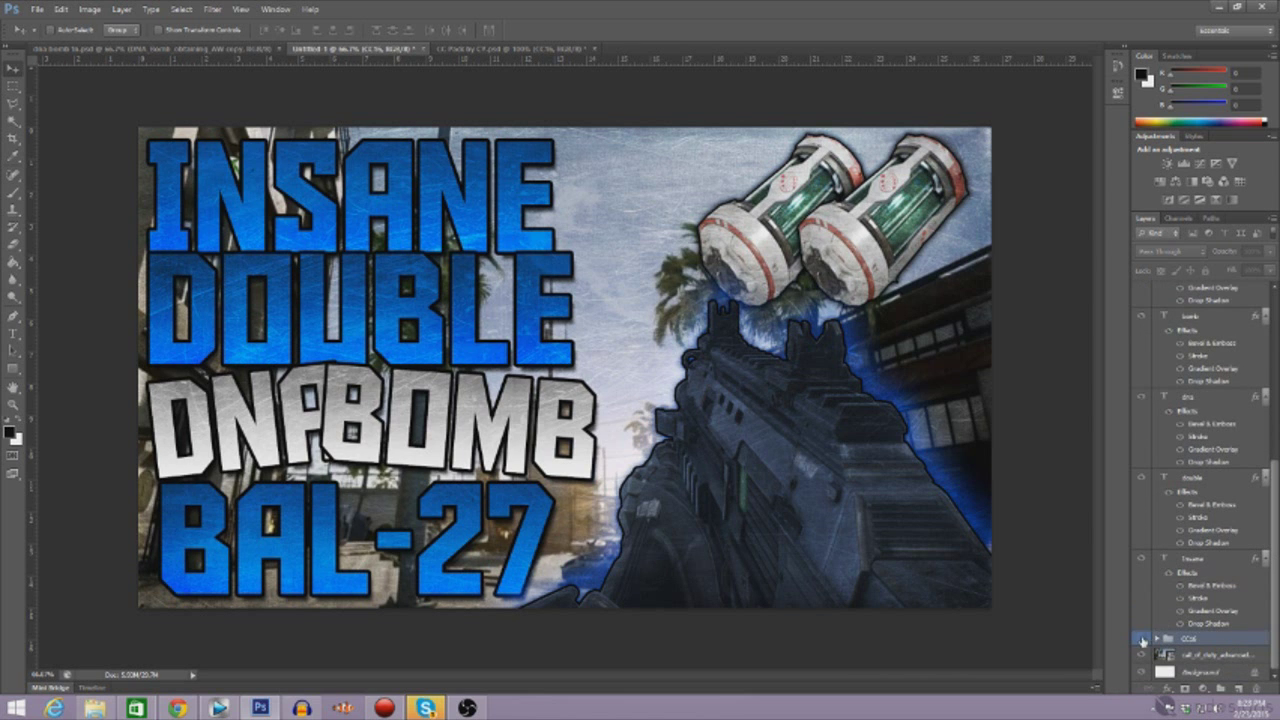
Make the CC16 colour-correction group visible for a cooler blue grade.
left_click(1142, 639)
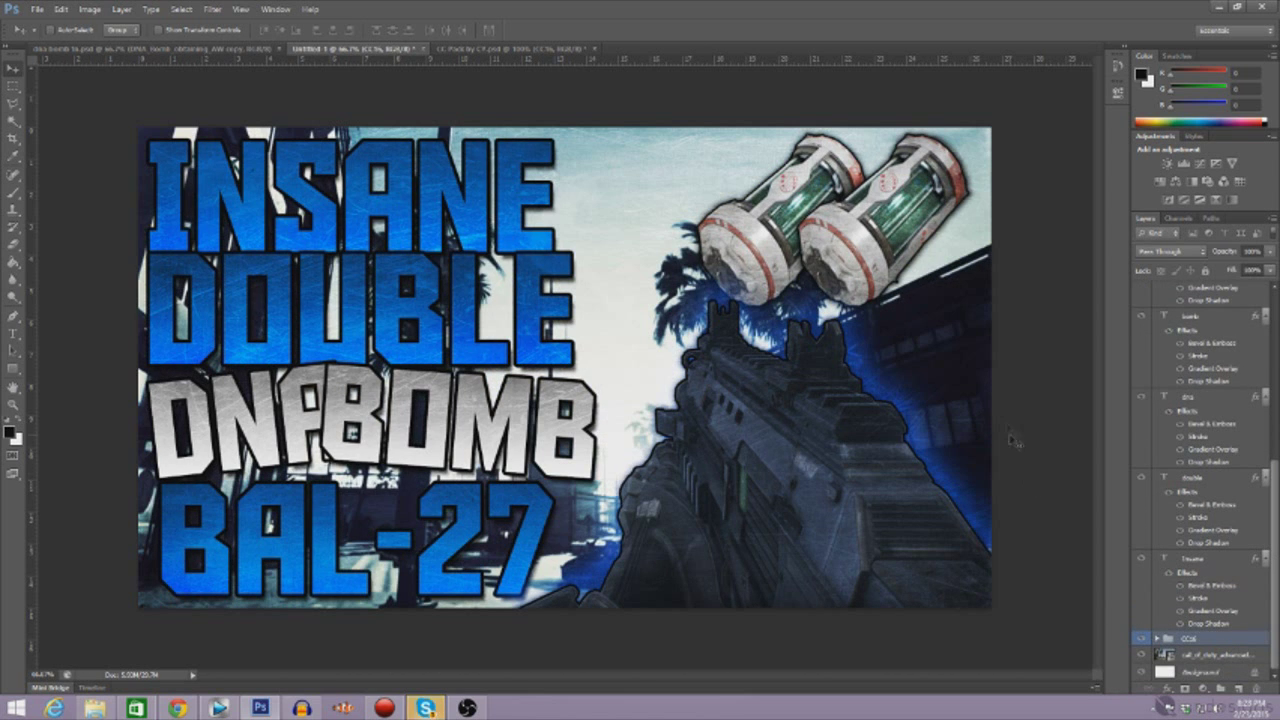